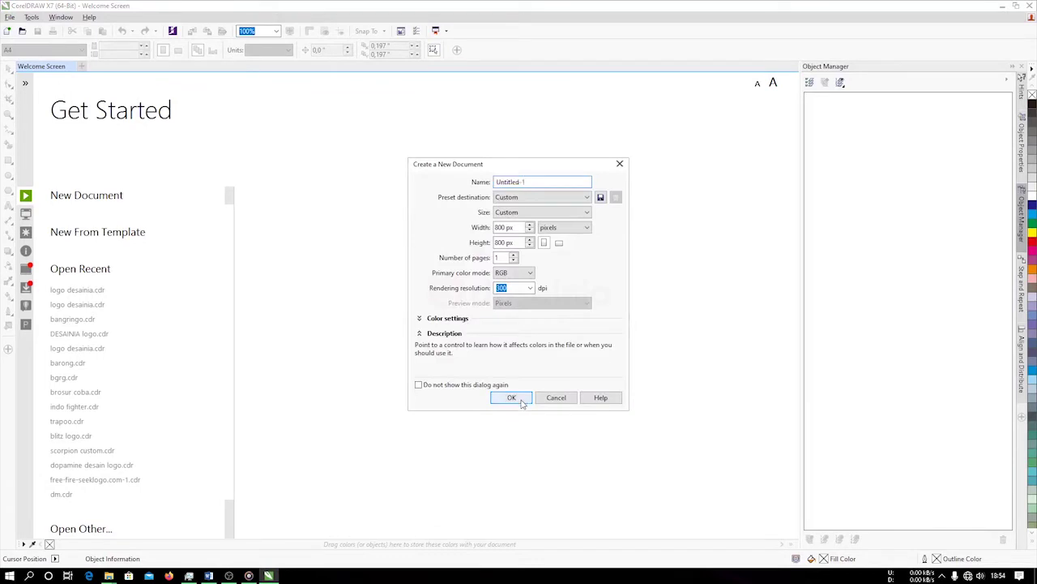
Draw a three-sided polygon about 196 px wide near the page's top and stretch it upward to about 256 px tall.
left_click(9, 191)
mouse_move(327, 186)
left_mouse_down()
mouse_move(355, 228)
mouse_move(449, 307)
left_mouse_up()
left_click(303, 53)
left_click(302, 53)
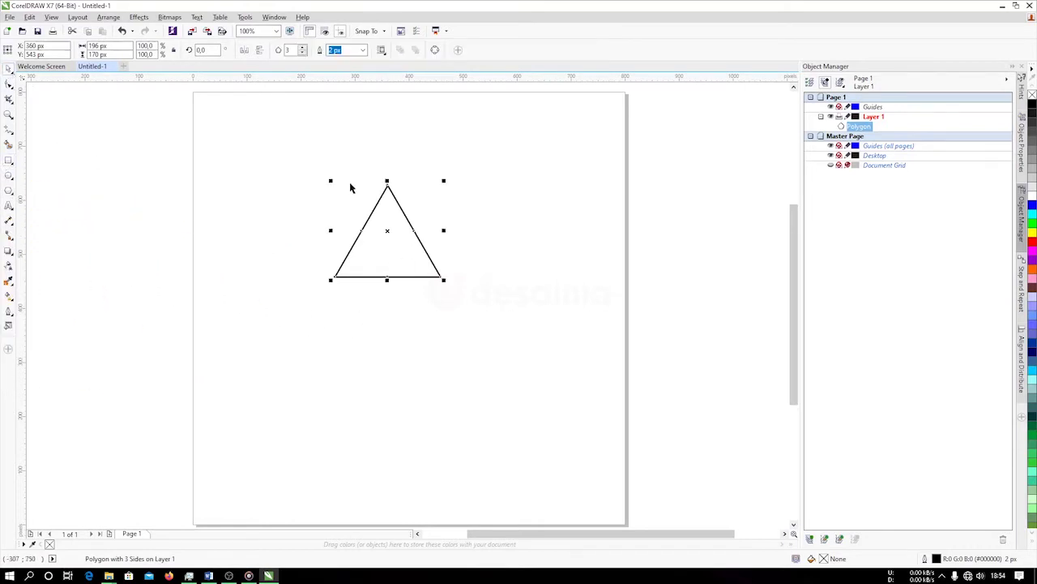
left_click_drag(388, 183, 387, 136)
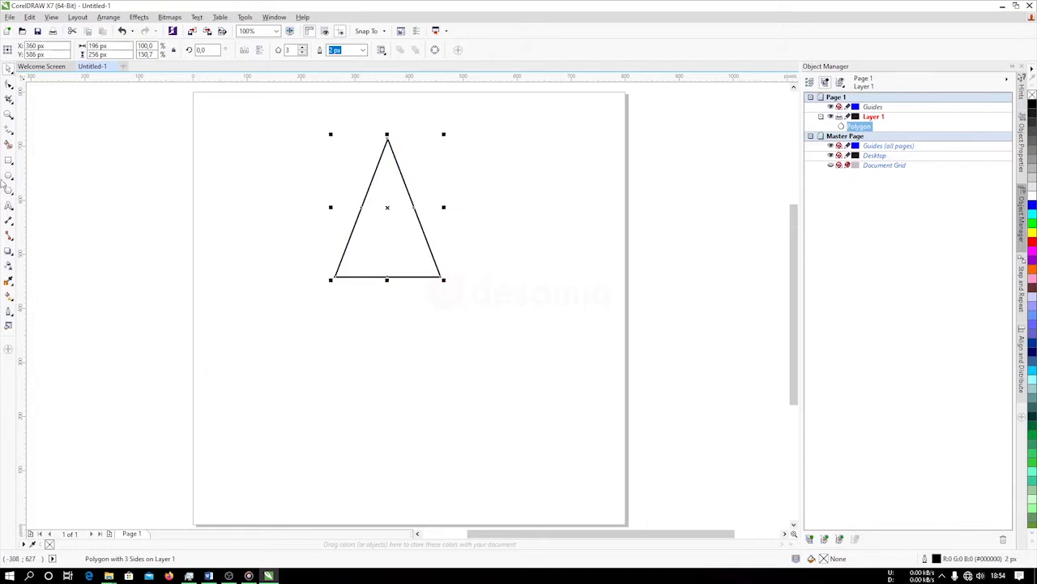
Draw a narrow rectangle about 73 px wide overlapping the triangle's base as the arrow's stem, and shorten it from below.
left_click(9, 160)
left_click_drag(367, 375, 409, 261)
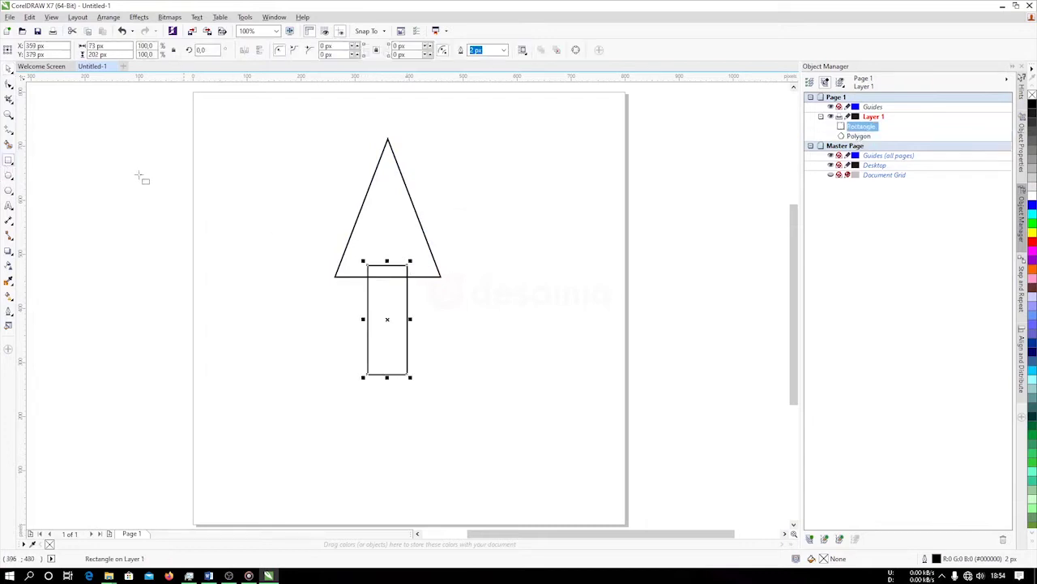
left_click_drag(386, 377, 386, 348)
Center the rectangle and the triangle on a common vertical axis.
left_click(416, 226, "shift")
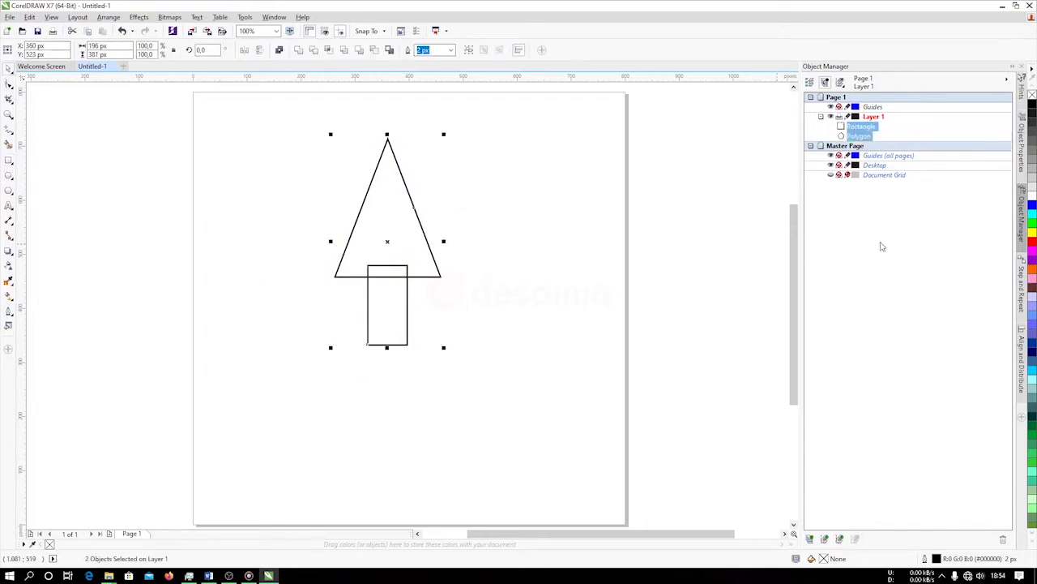
left_click(1022, 358)
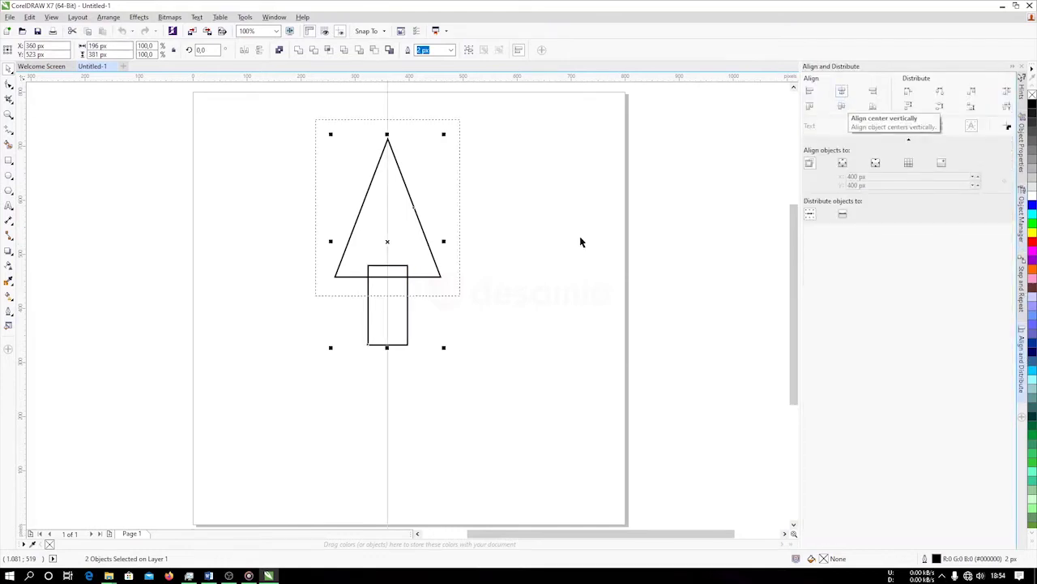
left_click(369, 146)
left_click_drag(313, 143, 478, 363)
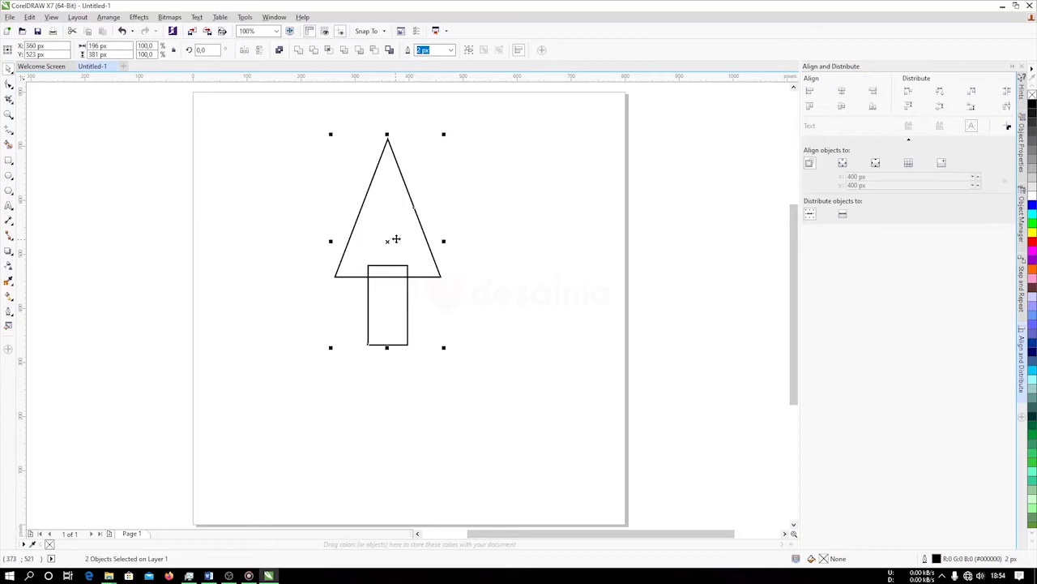
Shorten the triangle slightly and rotate both shapes together by about 22.7° until the arrowhead's left edge is vertical.
left_click(403, 204)
left_click_drag(388, 136, 387, 147)
left_click_drag(291, 135, 474, 402)
mouse_move(443, 347)
left_mouse_down()
mouse_move(479, 322)
mouse_move(494, 330)
mouse_move(444, 352)
left_mouse_up()
left_click(451, 317)
left_click(428, 324)
left_click_drag(335, 172, 559, 441)
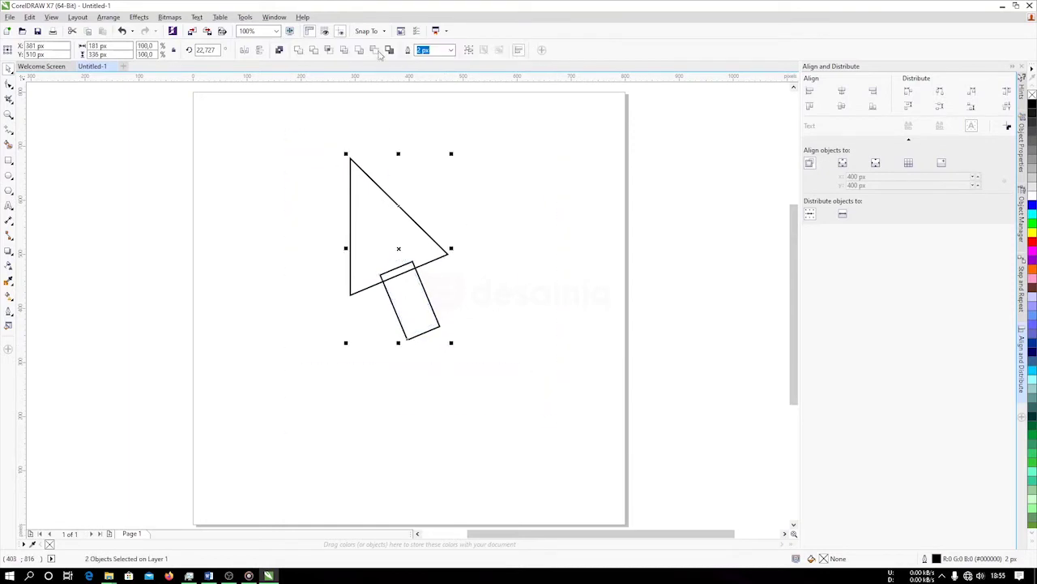
Round the corners of the triangle and the rectangle with a fillet radius of 11 px.
left_click(294, 184)
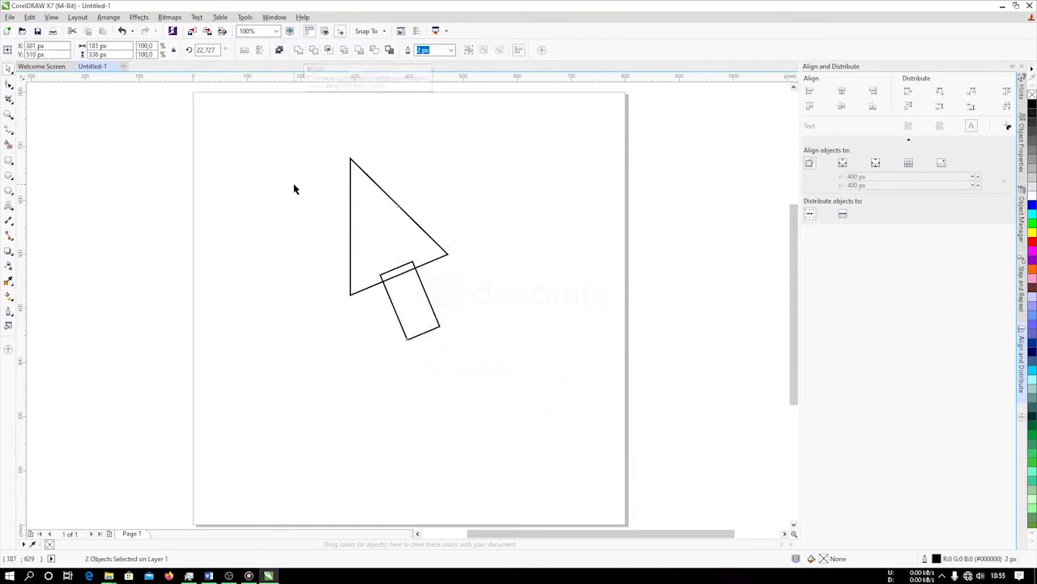
left_click(350, 184)
left_click_drag(288, 122, 326, 208)
left_click(366, 214)
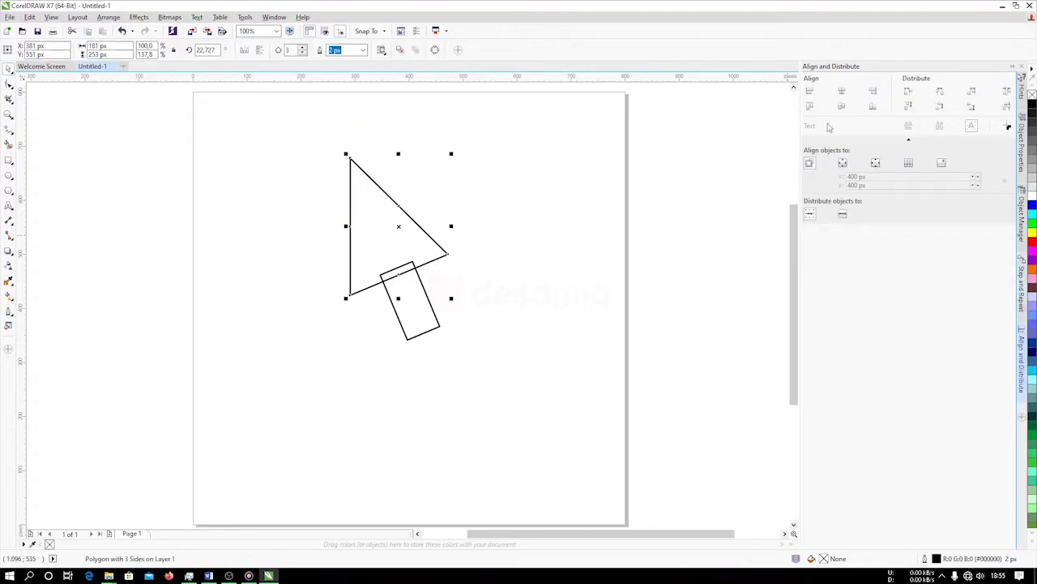
left_click(274, 17)
mouse_move(312, 159)
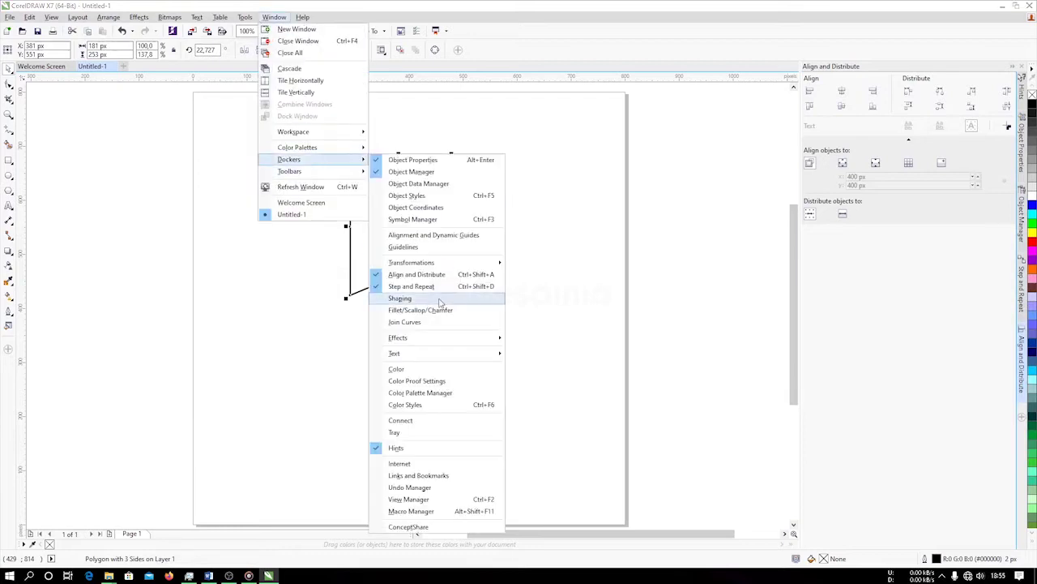
left_click(440, 311)
left_click_drag(905, 123, 919, 194)
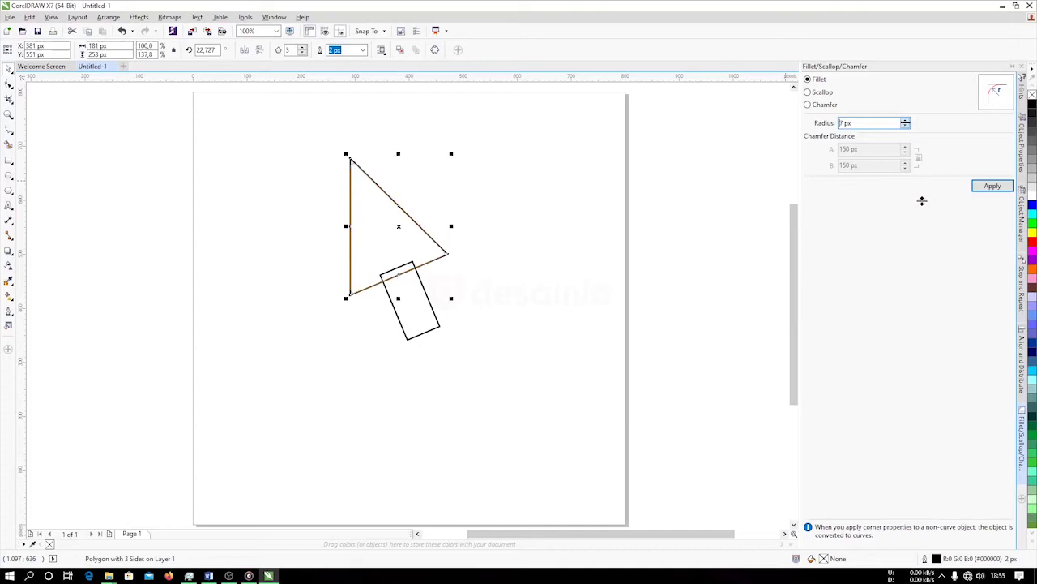
left_click(981, 187)
left_click(416, 312)
left_click(992, 185)
Fill the rounded triangle with dark grey and remove its outline.
left_click(311, 157)
left_click_drag(269, 136, 519, 400)
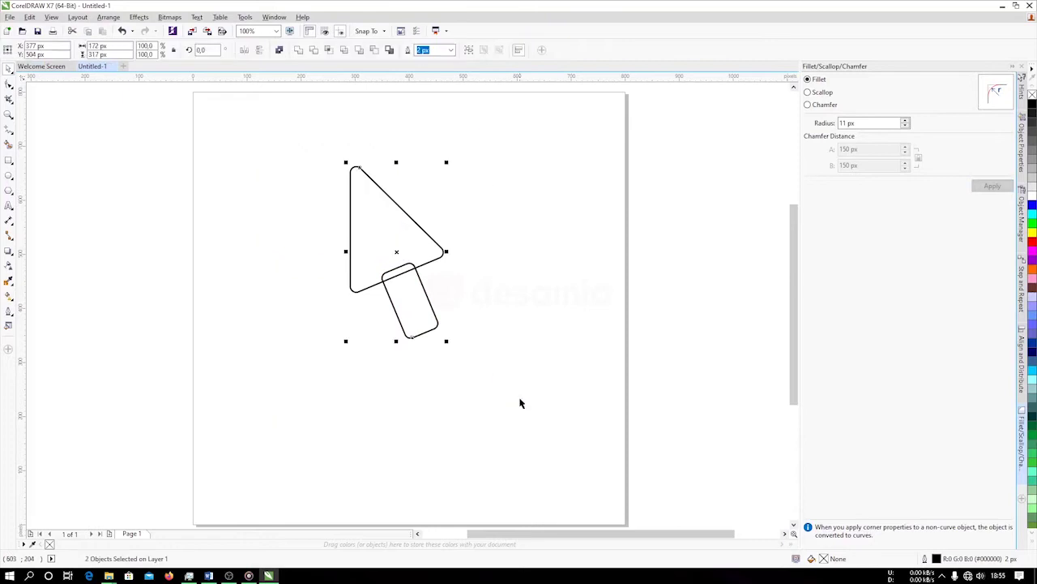
left_click(299, 51)
left_click(1031, 122)
left_click(1031, 131)
right_click(1032, 95)
Fill the rounded rectangle with a grey lighter than the triangle's and remove its outline.
left_click(423, 320)
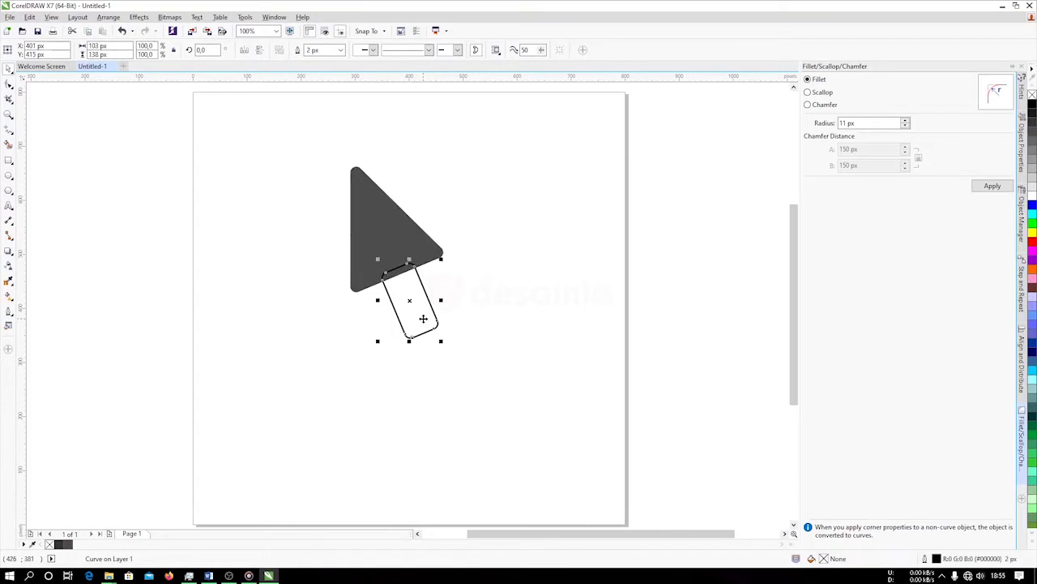
left_click(1033, 138)
right_click(1032, 97)
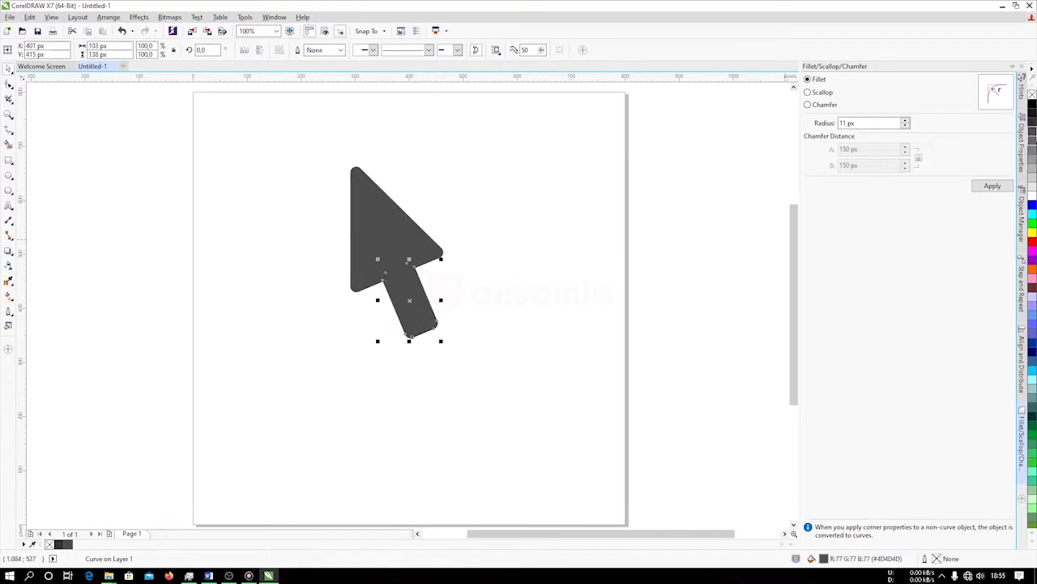
left_click(1032, 139)
left_click(325, 227)
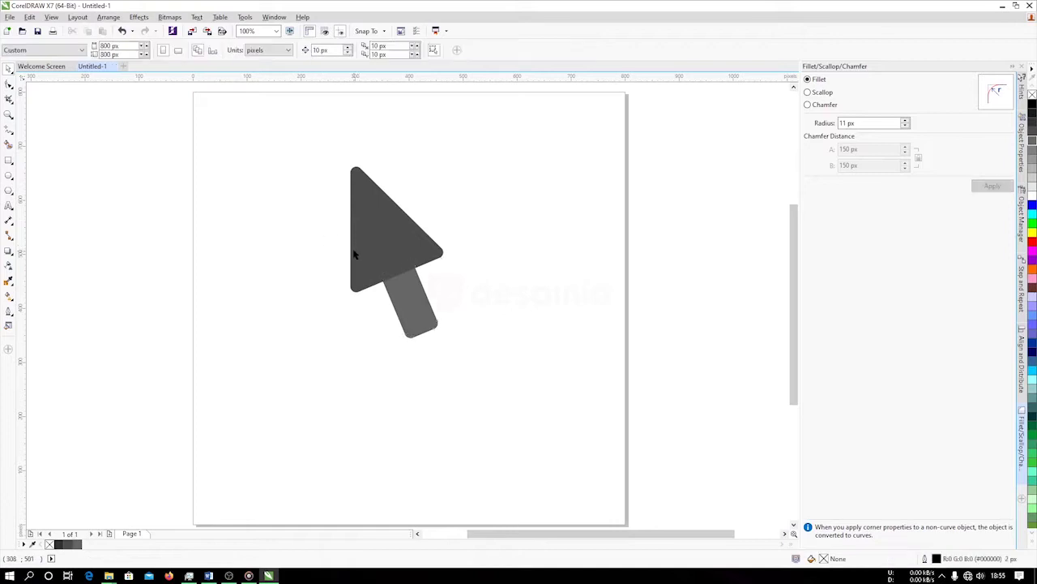
Fill both shapes with dark grey #333333 and weld them into a single arrow.
left_click_drag(277, 154, 588, 456)
left_click(1033, 113)
left_click(1032, 122)
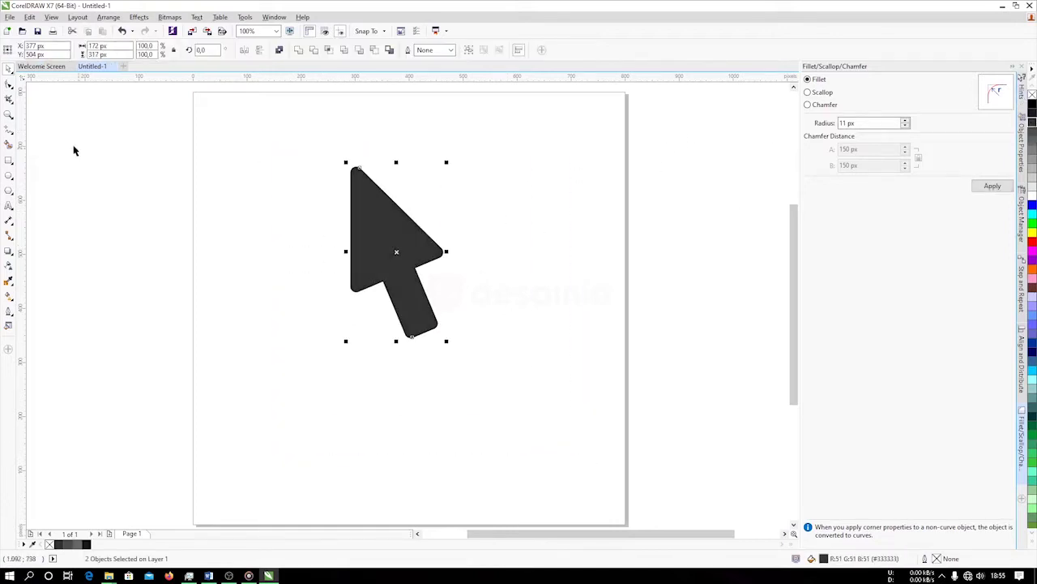
left_click(298, 49)
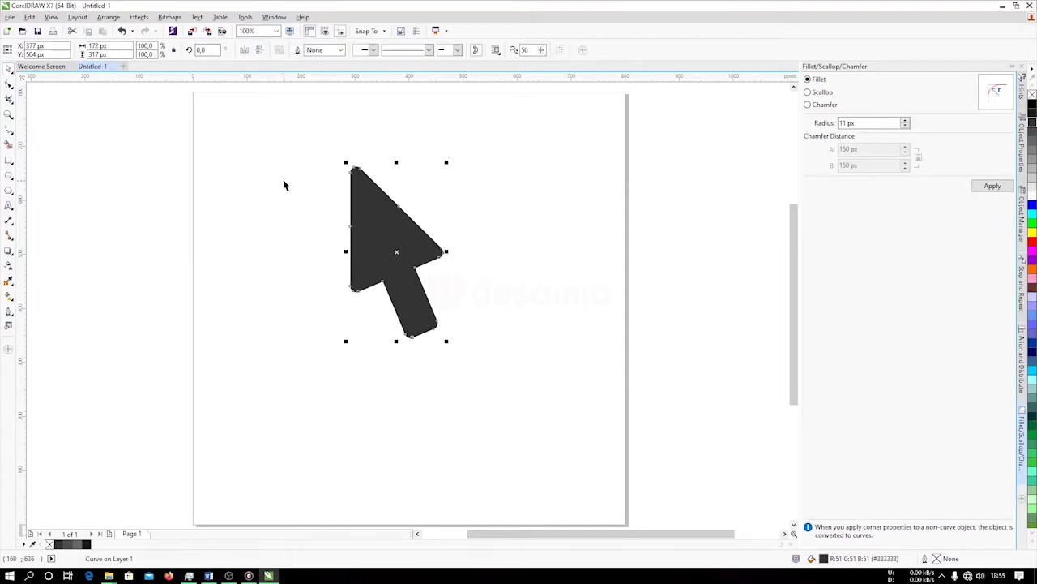
Apply a linear fountain fill running diagonally from the arrowhead's lower edge to beyond its upper right, with a light grey end colour.
left_click(10, 296)
left_click_drag(422, 236, 515, 152)
left_click(519, 147)
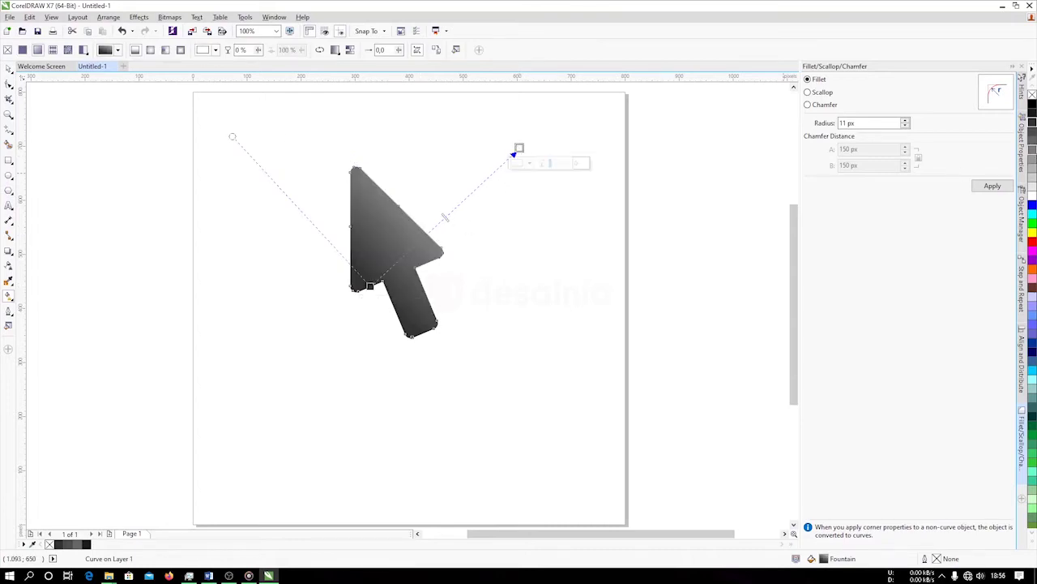
left_click(1032, 168)
left_click(1032, 177)
Set the gradient's start colour to 30% Black and its end colour to white, and reposition both end nodes around the arrow.
left_click(369, 285)
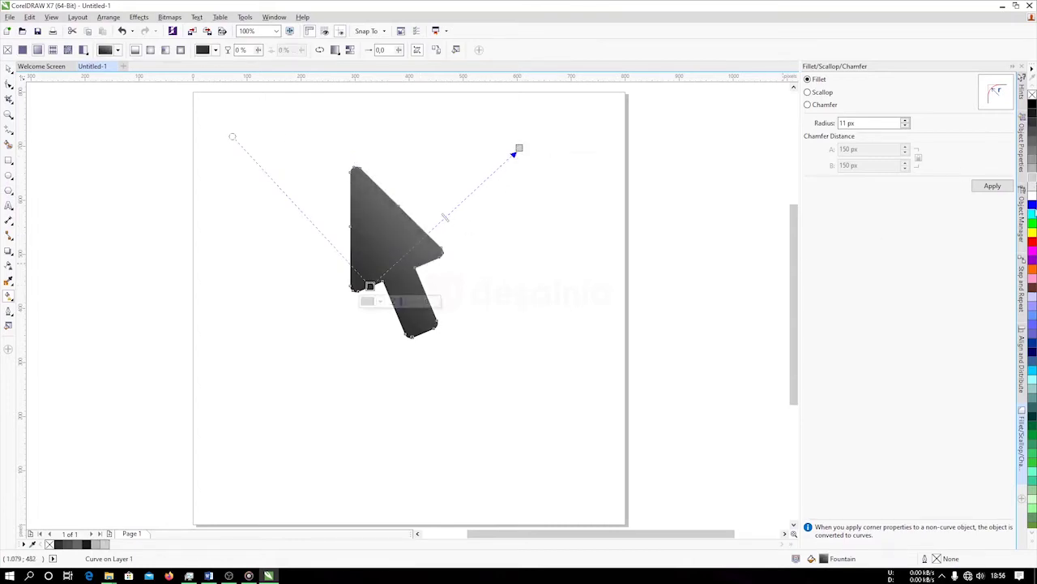
left_click(1033, 170)
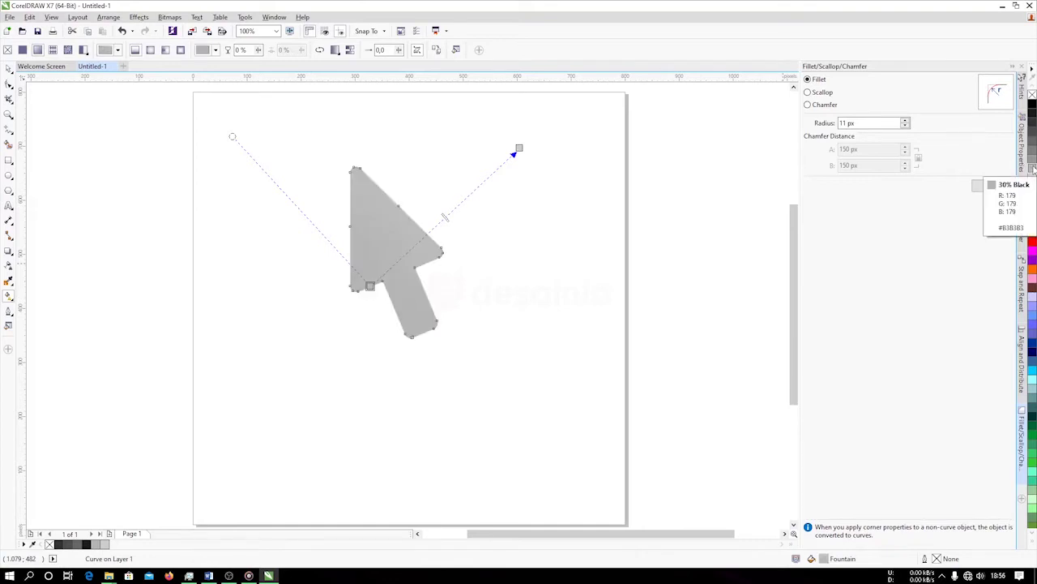
left_click(519, 150)
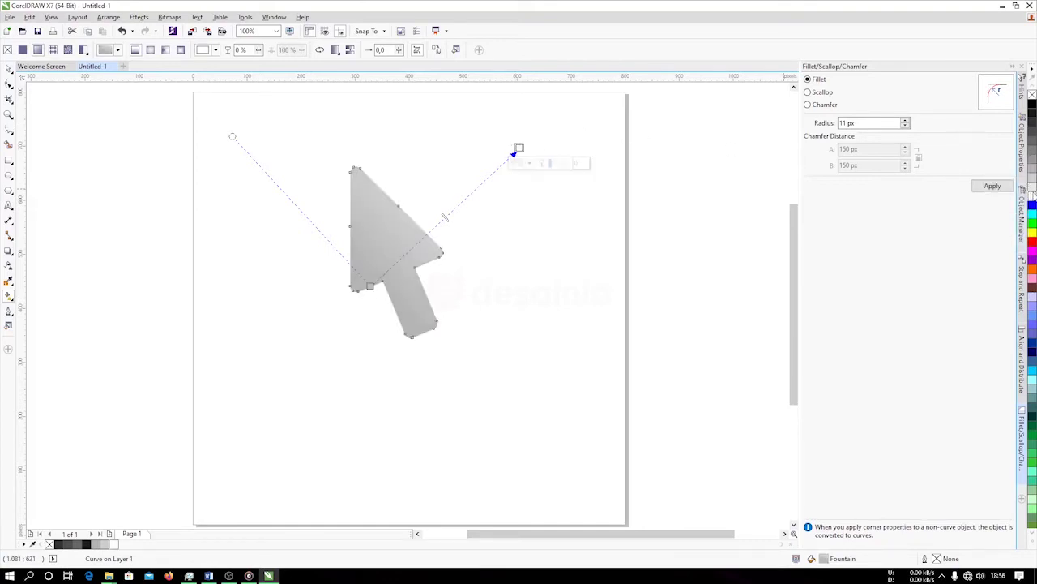
left_click_drag(519, 148, 477, 200)
left_click_drag(370, 285, 351, 297)
Scale the finished arrow down and place it in the page's upper-left corner.
left_click(8, 69)
left_click(515, 180)
left_click(431, 318)
left_click_drag(448, 343, 230, 154)
left_click(352, 208)
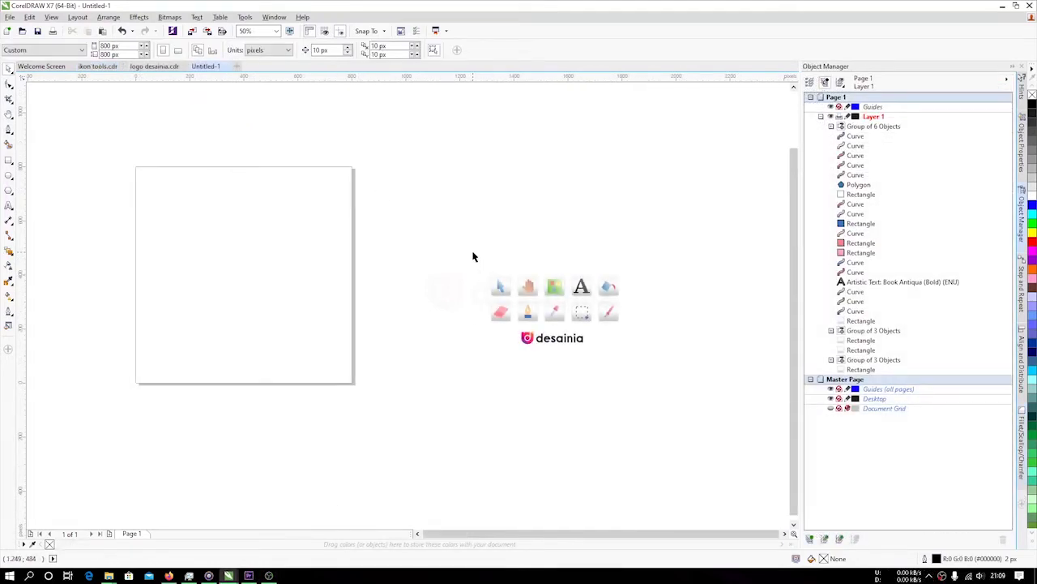
Examine the cursor icon in the finished icon set up close.
left_click(503, 287)
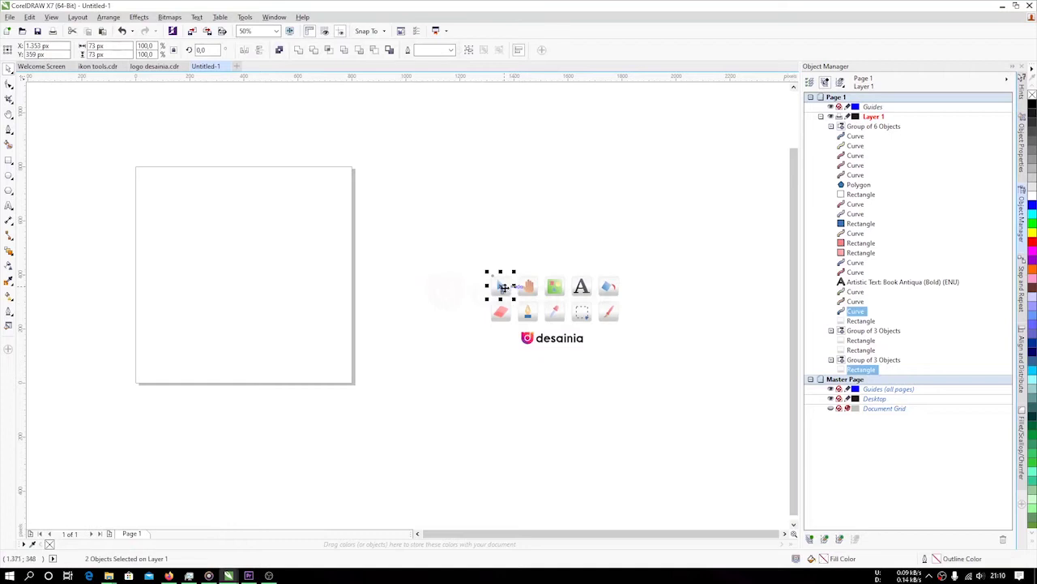
mouse_move(502, 287)
left_mouse_down()
mouse_move(476, 287)
mouse_move(480, 274)
mouse_move(490, 284)
mouse_move(496, 237)
mouse_move(500, 285)
mouse_move(463, 286)
mouse_move(500, 284)
mouse_move(500, 272)
mouse_move(503, 289)
left_mouse_up()
key("ctrl+z")
scroll(504, 293, "up", 1)
scroll(504, 300, "down", 1)
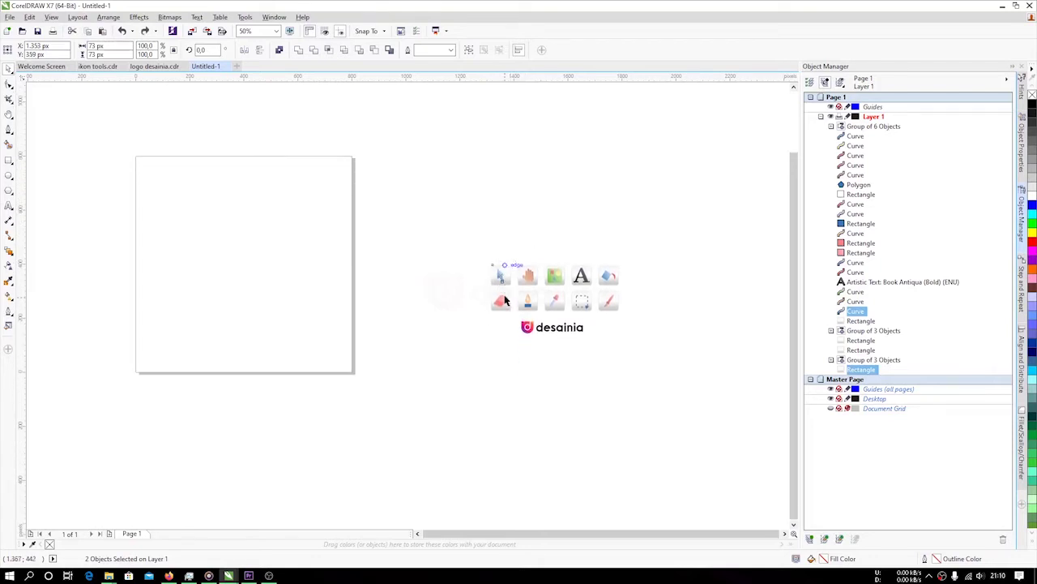
scroll(503, 280, "up", 5)
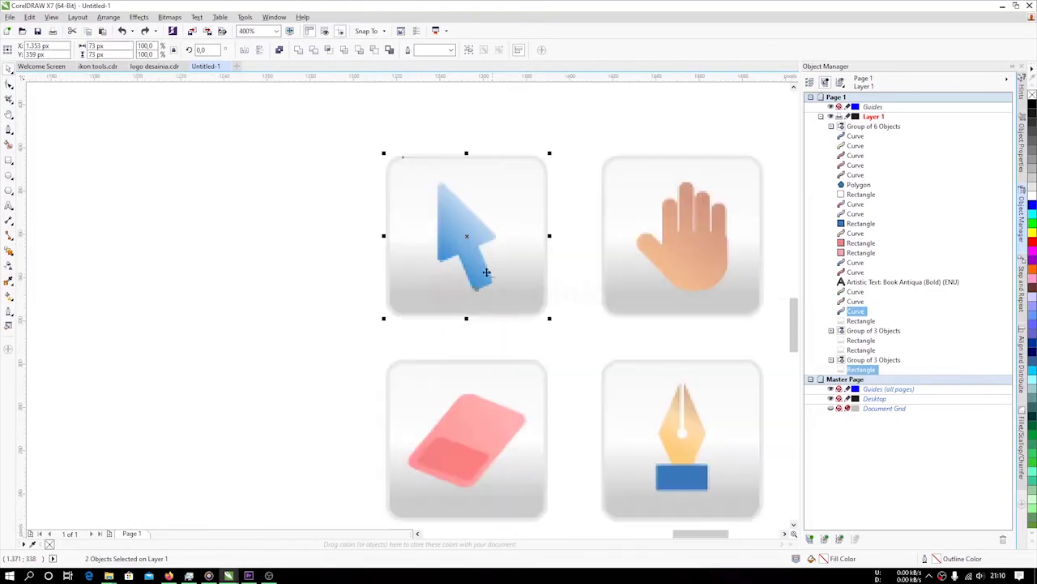
Try to resize the cursor icon's rounded background rectangle from its corner, and undo each attempt.
left_click(357, 230)
left_click(408, 171)
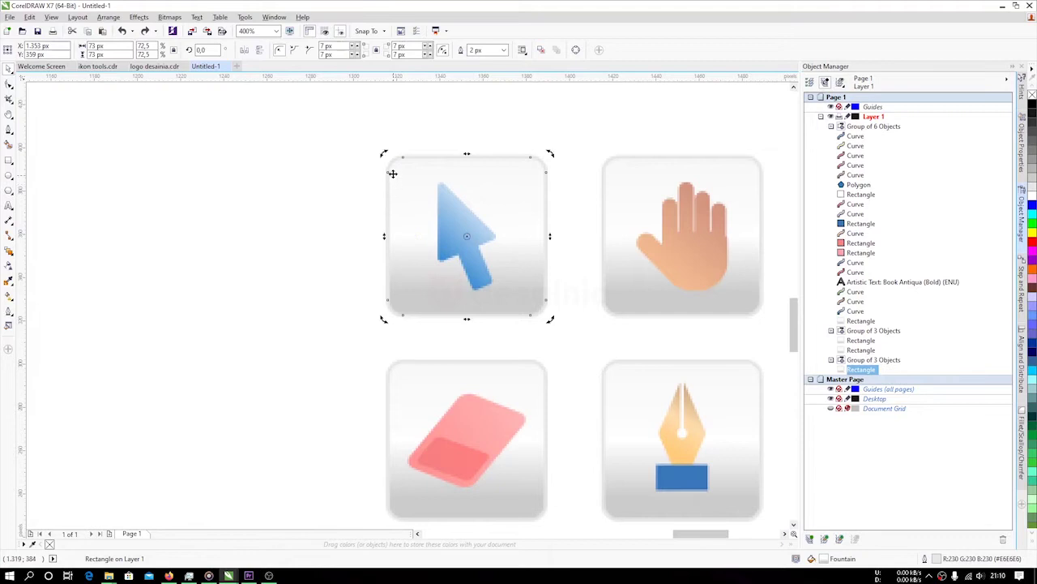
left_click_drag(385, 153, 359, 170)
key("ctrl+z")
left_click_drag(386, 156, 324, 117)
key("ctrl+z")
Stretch the cursor icon's background rectangle upward to about 80 px tall.
mouse_move(467, 153)
left_mouse_down()
mouse_move(468, 192)
mouse_move(459, 143)
left_mouse_up()
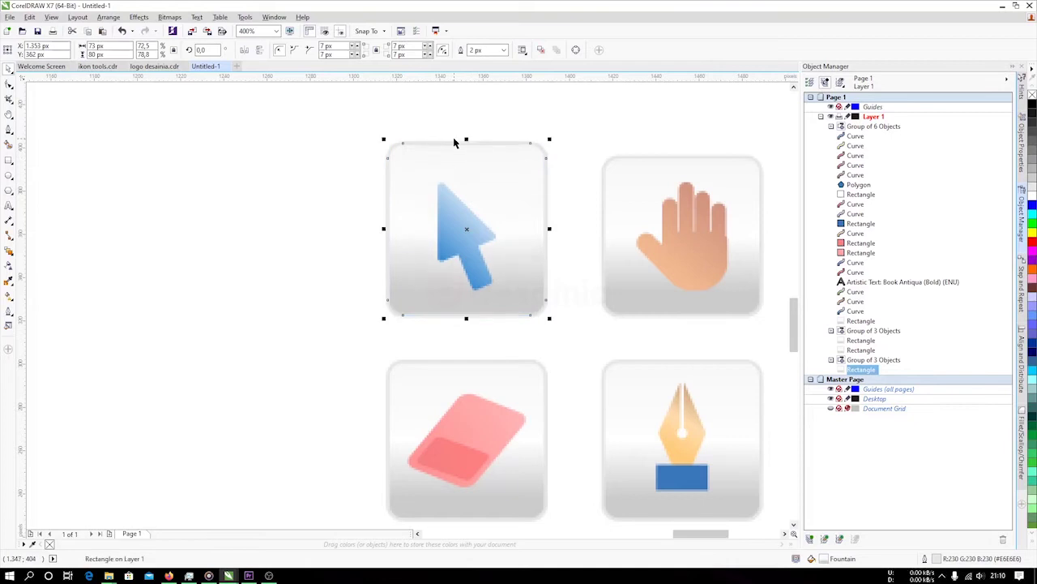
left_click(356, 157)
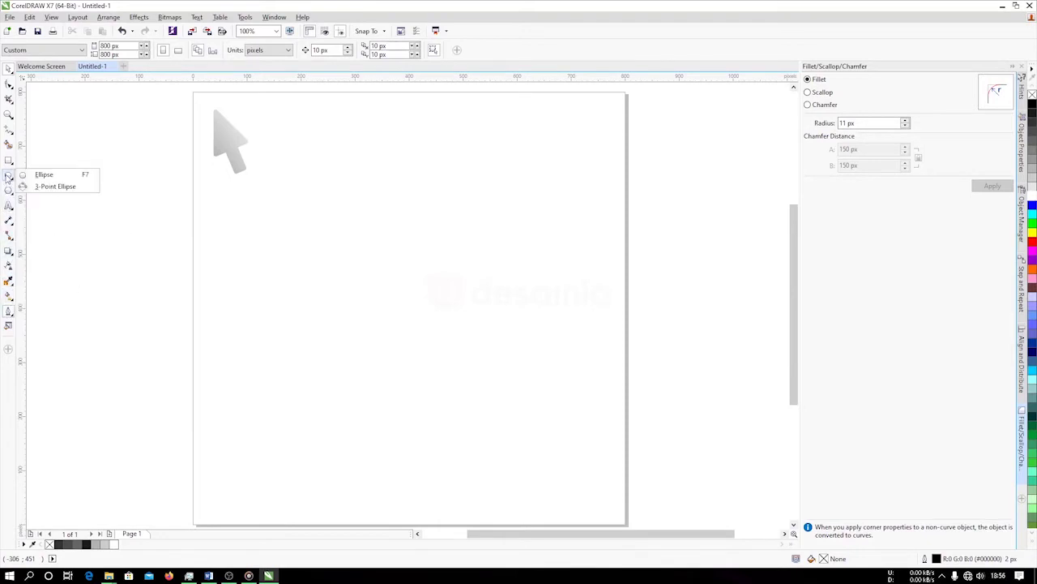
Draw the hand's palm as a rectangle about 187 px wide and 169 px tall, and round its corners, the lower ones more strongly.
left_click(32, 124)
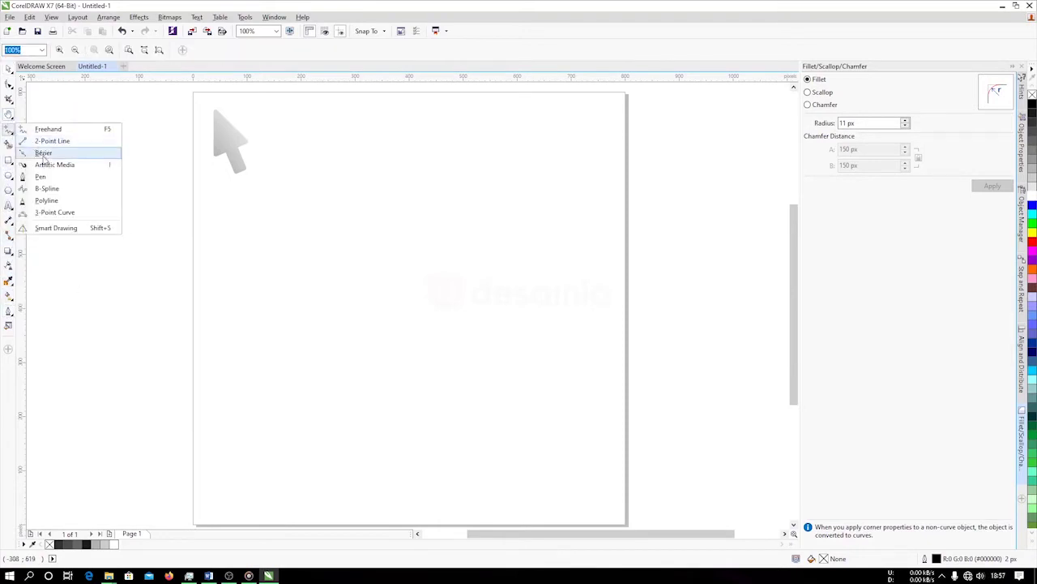
left_click(8, 160)
left_click_drag(346, 167, 446, 328)
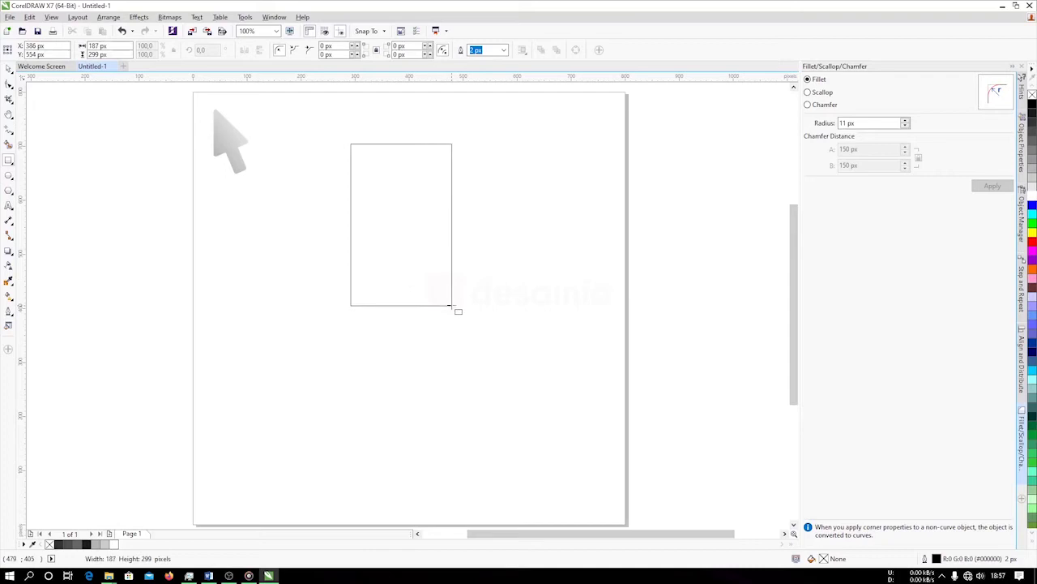
left_click_drag(396, 166, 405, 235)
key("F10")
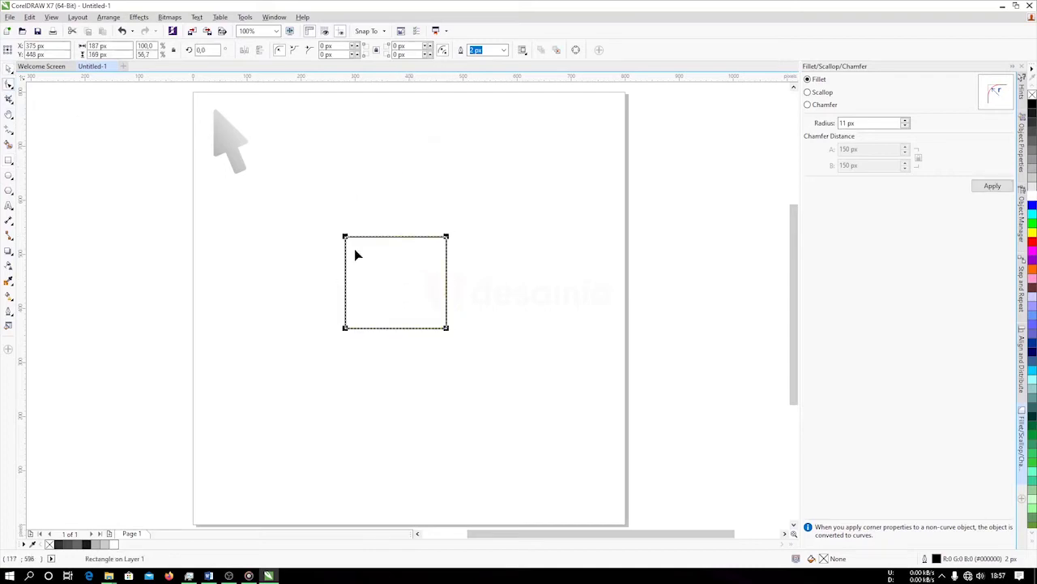
left_click_drag(346, 328, 387, 348)
Draw a narrow finger rectangle about 52 px wide over the palm's upper left and fully round its ends.
key("F6")
mouse_move(362, 159)
left_mouse_down()
mouse_move(400, 252)
mouse_move(215, 184)
left_mouse_up()
left_click(9, 85)
left_click(8, 69)
Duplicate the rounded finger to form a row of four fingers along the palm's upper edge.
mouse_move(382, 209)
left_mouse_down()
mouse_move(347, 250)
mouse_move(369, 250)
mouse_move(346, 250)
mouse_move(454, 250)
mouse_move(374, 212)
left_mouse_up()
right_click(453, 251)
key("ctrl+d")
left_click_drag(387, 169, 402, 212)
key("ctrl+d")
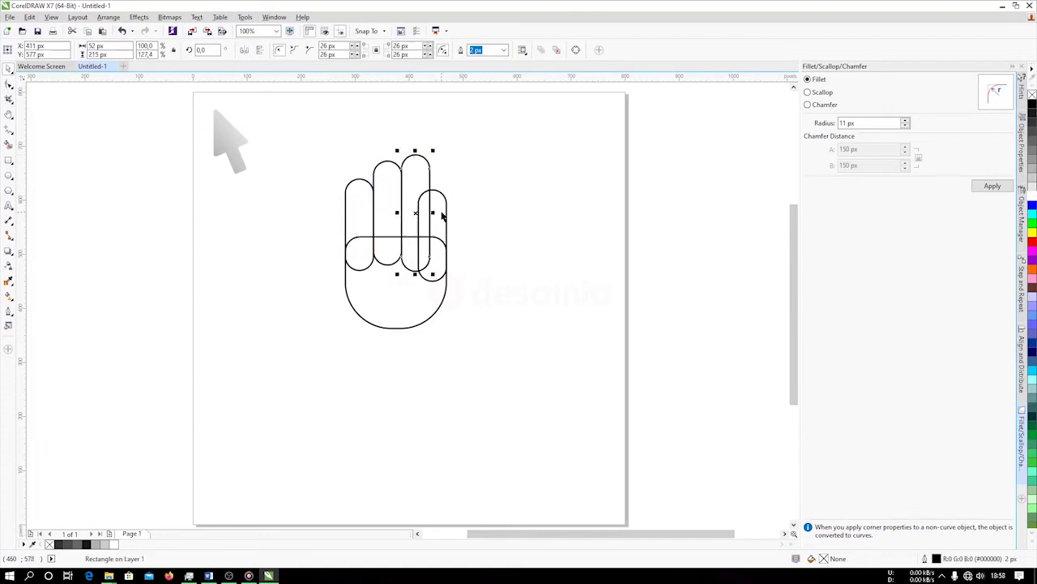
Lengthen the second finger, shorten the third to about 193 px, and move the fourth directly beside it.
left_click_drag(390, 155, 390, 145)
left_click(417, 156)
left_click_drag(415, 151, 418, 165)
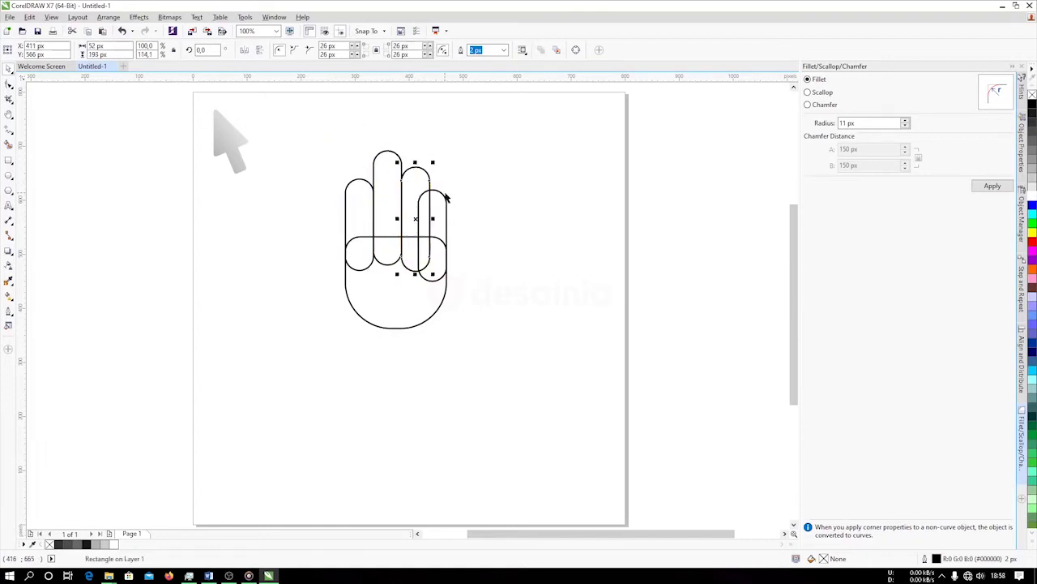
left_click(471, 196)
left_click_drag(437, 219, 465, 222)
left_click_drag(446, 222, 428, 217)
Scale the four fingers down together to about 89.9% so they fit the palm's width.
left_click_drag(309, 127, 534, 313)
left_click(316, 146)
left_click_drag(316, 146, 447, 279)
left_click_drag(422, 218, 422, 228)
Duplicate the first finger, rotate it diagonally, and place it across the palm's left side as the thumb.
left_click(380, 222)
left_click(369, 219)
left_click_drag(357, 226, 333, 264)
right_click(333, 264)
left_click(333, 265)
left_click_drag(350, 220, 311, 215)
left_click(313, 243)
left_click_drag(296, 301, 283, 315)
left_click_drag(335, 281, 353, 287)
Narrow the fingers to leave thin gaps between them, making the fourth about 42 px wide.
left_click(539, 238)
left_click(370, 221)
scroll(371, 221, "up", 3)
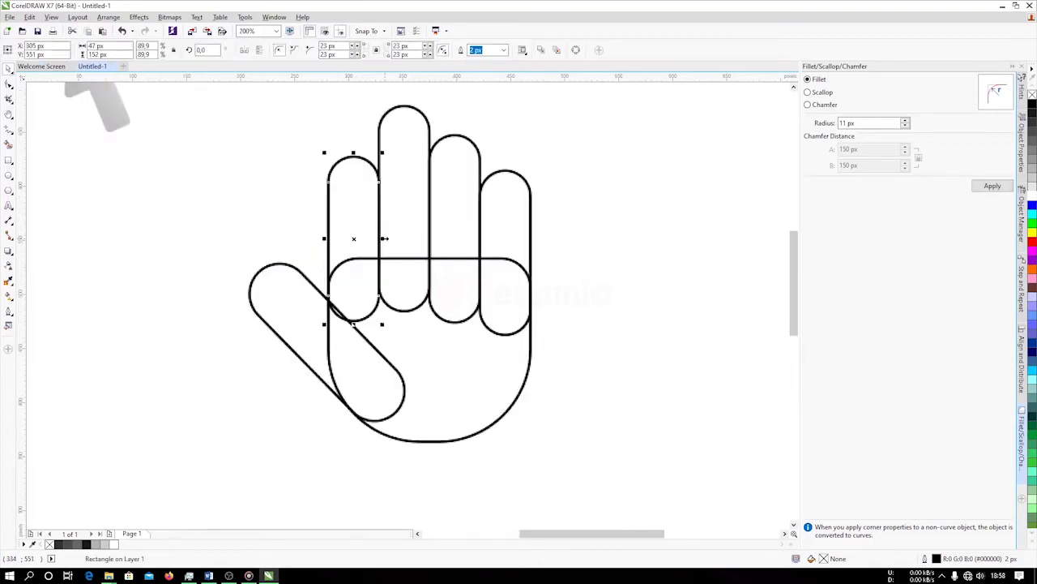
left_click_drag(470, 185, 469, 185)
left_click(554, 187)
left_click_drag(579, 218, 505, 244)
scroll(573, 221, "down", 2)
left_click(502, 240)
scroll(509, 244, "up", 1)
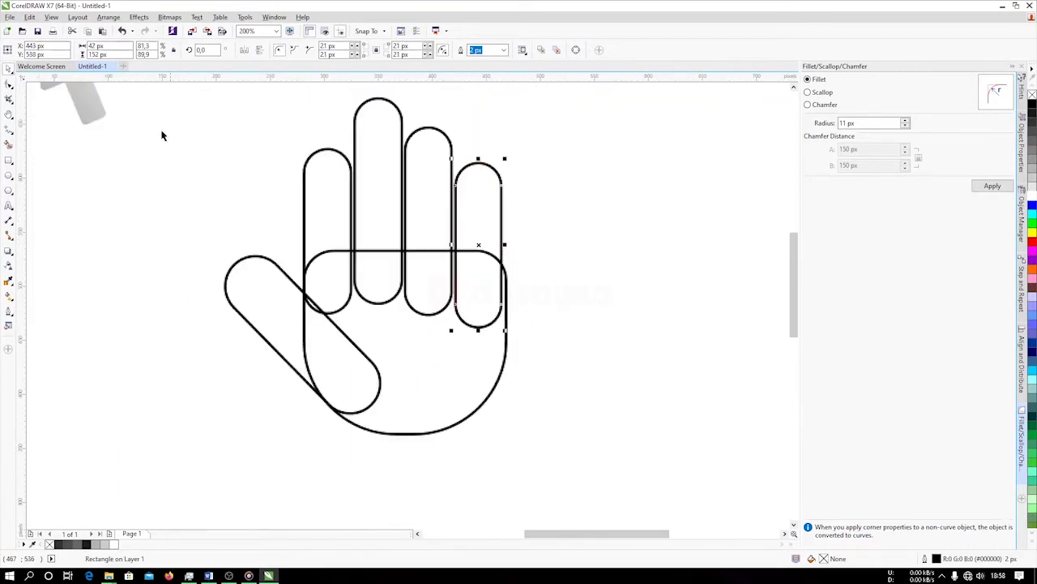
Weld the four fingers, the thumb and the palm into a single hand shape.
scroll(162, 135, "down", 1)
left_click_drag(268, 141, 480, 363)
left_click(295, 52)
left_click(489, 248)
Fill the hand with a diagonal linear gradient from light grey to white.
left_click(380, 293)
left_click(9, 296)
left_click_drag(342, 321, 434, 205)
left_click(341, 322)
left_click(105, 544)
left_click(9, 69)
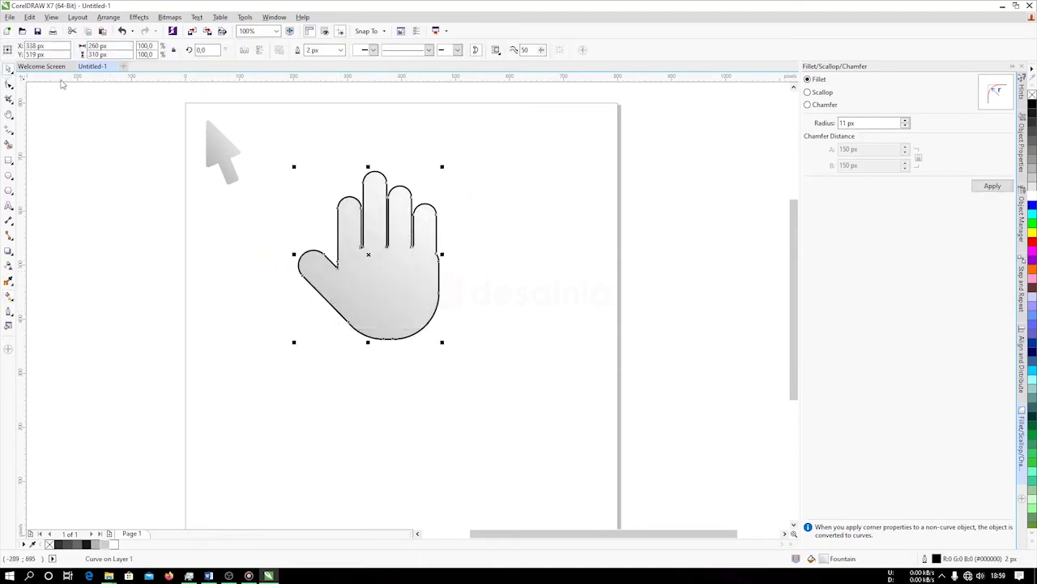
Remove the hand's outline and extend its gradient farther toward the upper right.
right_click(1031, 94)
left_click(8, 296)
left_click_drag(432, 208, 465, 183)
left_click_drag(342, 322, 356, 313)
Scale the hand down to about the arrow's height and place it beside the arrow.
left_click(8, 69)
left_click_drag(443, 342, 366, 289)
left_click_drag(345, 233, 312, 174)
left_click_drag(335, 192, 322, 188)
left_click_drag(302, 165, 300, 174)
left_click(359, 180)
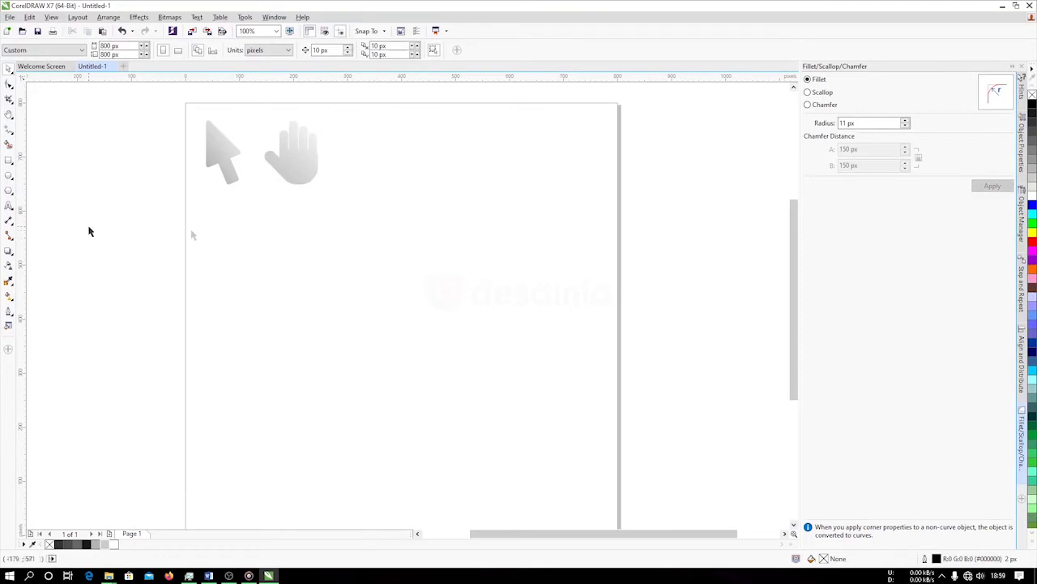
Draw a square about 298 px wide in the page's middle and round its corners.
left_click(8, 161)
left_click_drag(339, 256, 503, 420)
left_click(9, 85)
mouse_move(339, 257)
left_mouse_down()
mouse_move(342, 274)
mouse_move(413, 322)
left_mouse_up()
Draw a small square about 80 px wide and a circle about 101 px wide inside the rounded square.
key("F6")
key("F7")
left_click_drag(432, 284, 494, 347)
Draw a three-sided polygon below the small square and circle, and nudge those two into balanced positions.
left_click(12, 195)
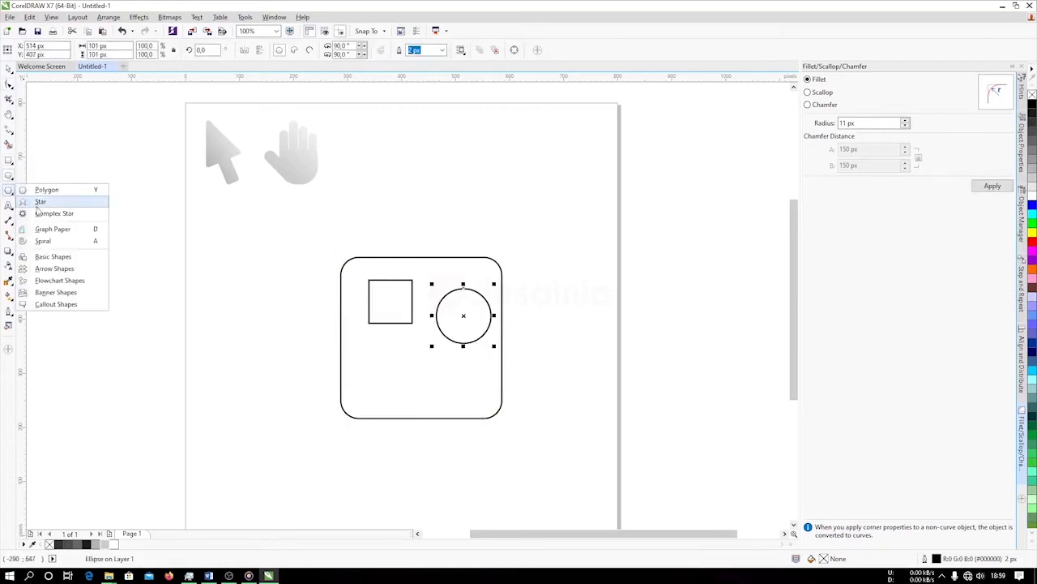
left_click(37, 188)
left_click_drag(383, 343, 441, 394)
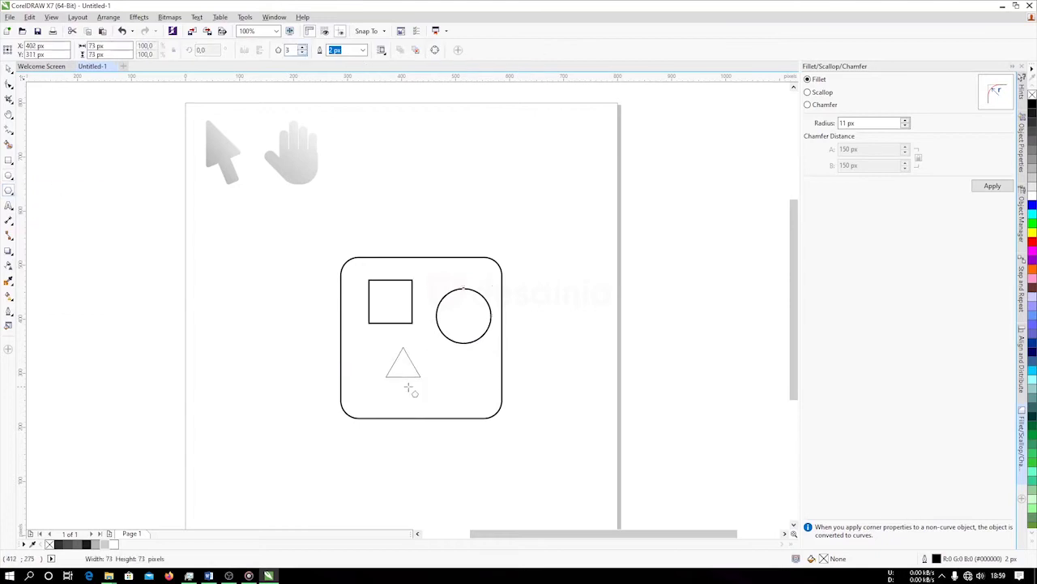
left_click_drag(462, 315, 457, 314)
left_click_drag(386, 287, 386, 289)
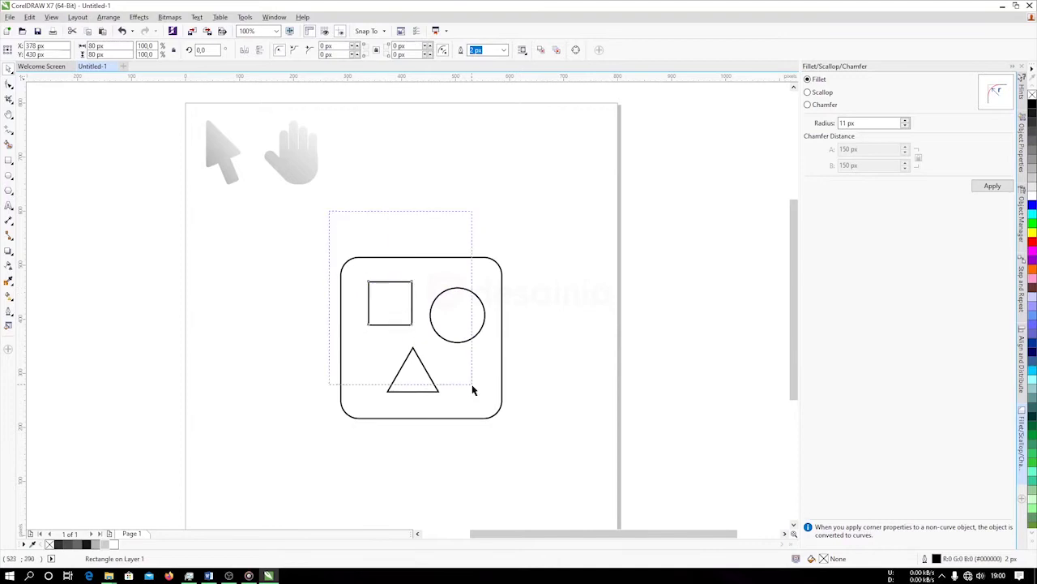
Weld the small square, circle and triangle together and trim them out of the rounded square.
left_click_drag(474, 389, 493, 398)
left_click(299, 51)
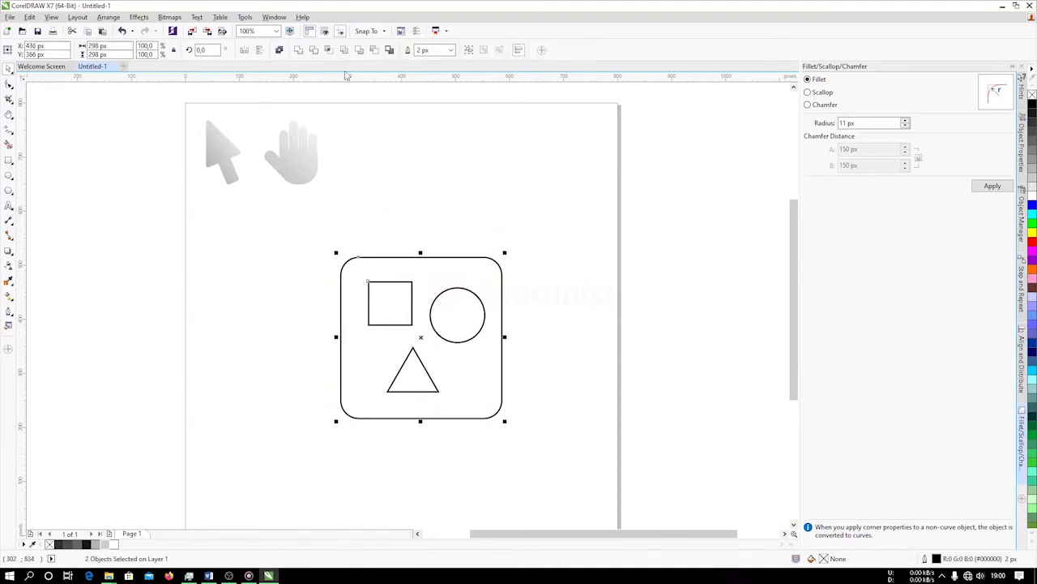
left_click(315, 51)
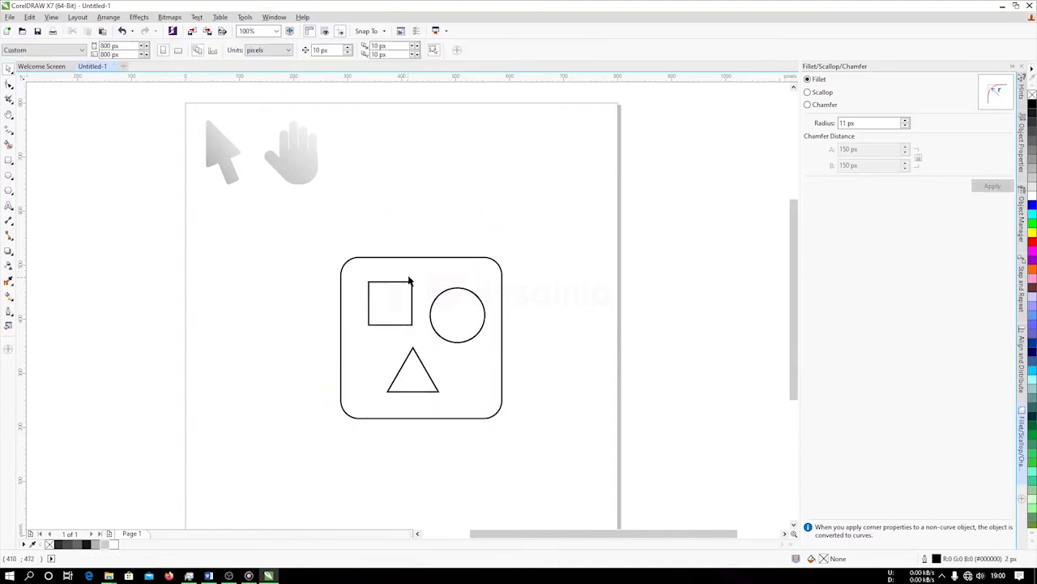
Fill the cut-out rounded square with a diagonal light grey to white gradient and remove its outline.
left_click(10, 298)
left_click_drag(347, 401, 567, 234)
left_click(347, 401)
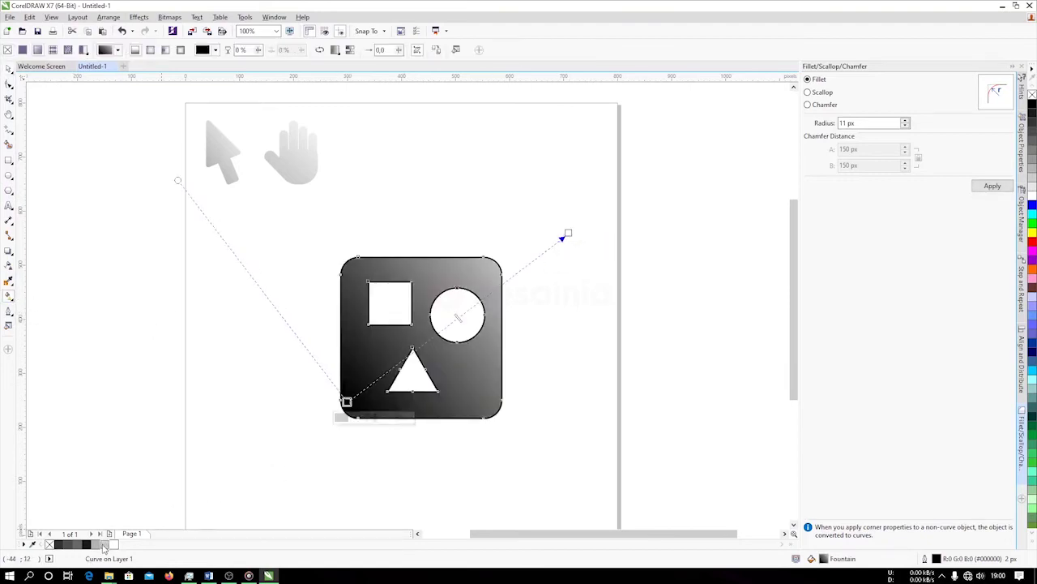
left_click(103, 545)
left_click(9, 69)
right_click(50, 545)
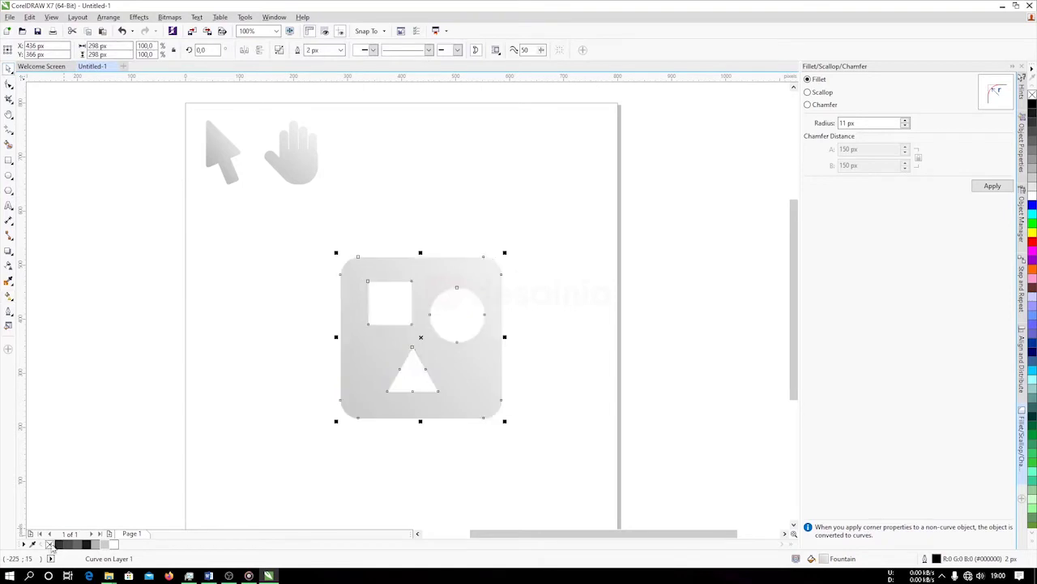
Scale the shapes icon to about 32.9% (98 px) and place it beside the hand.
left_click_drag(431, 354, 458, 232)
left_click_drag(513, 285, 389, 162)
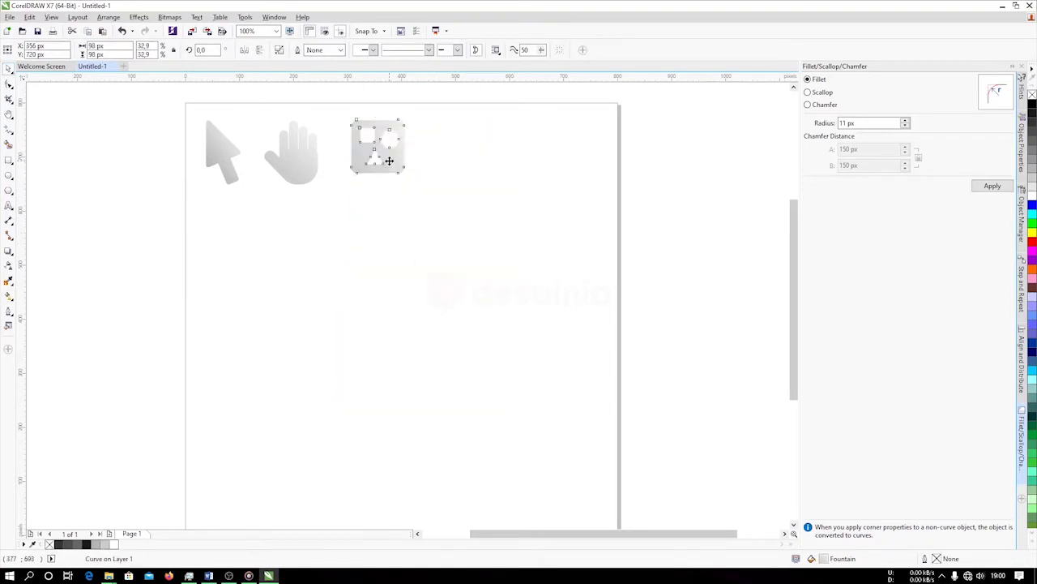
left_click(494, 172)
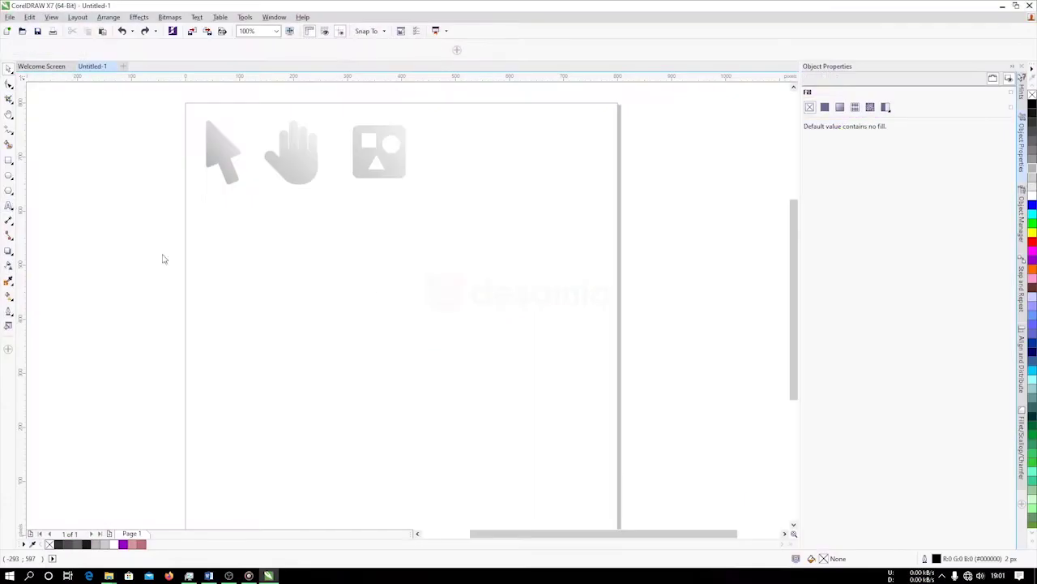
Add the letter "A" as artistic text in the page's middle.
key("F8")
left_click(370, 273)
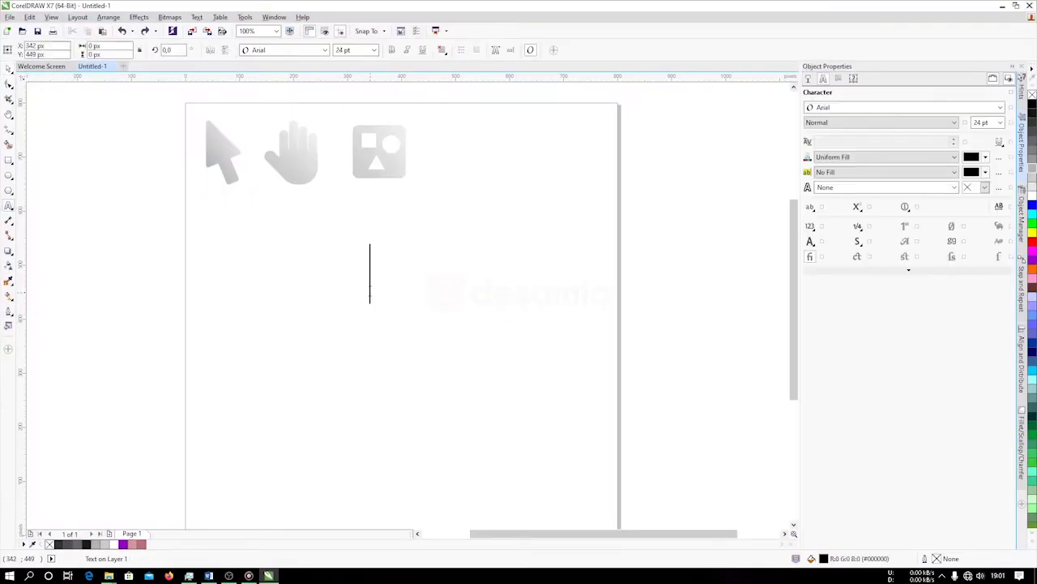
type("A")
Set the letter A's font to Arca Majora 3 Heavy.
left_click(250, 51)
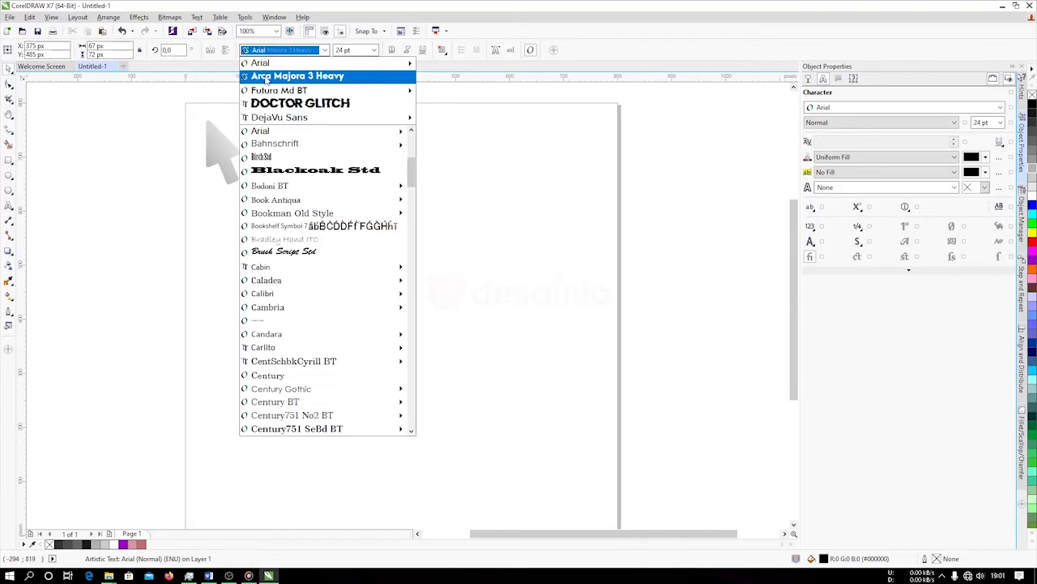
left_click(267, 78)
left_click(330, 330)
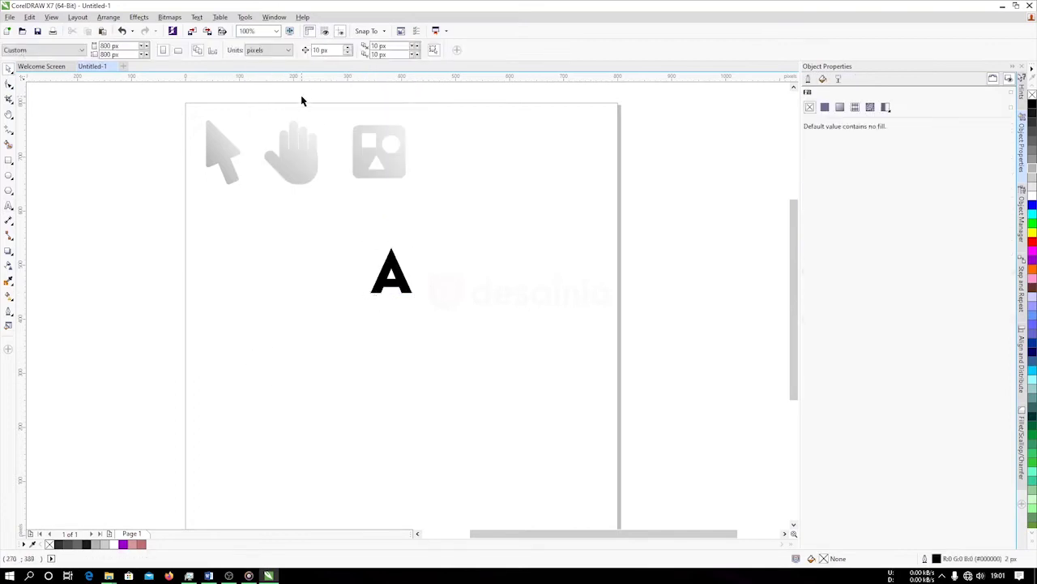
Set the letter A's font to Book Antiqua Bold and enlarge it to about 34.19 pt.
left_click(394, 267)
left_click(325, 50)
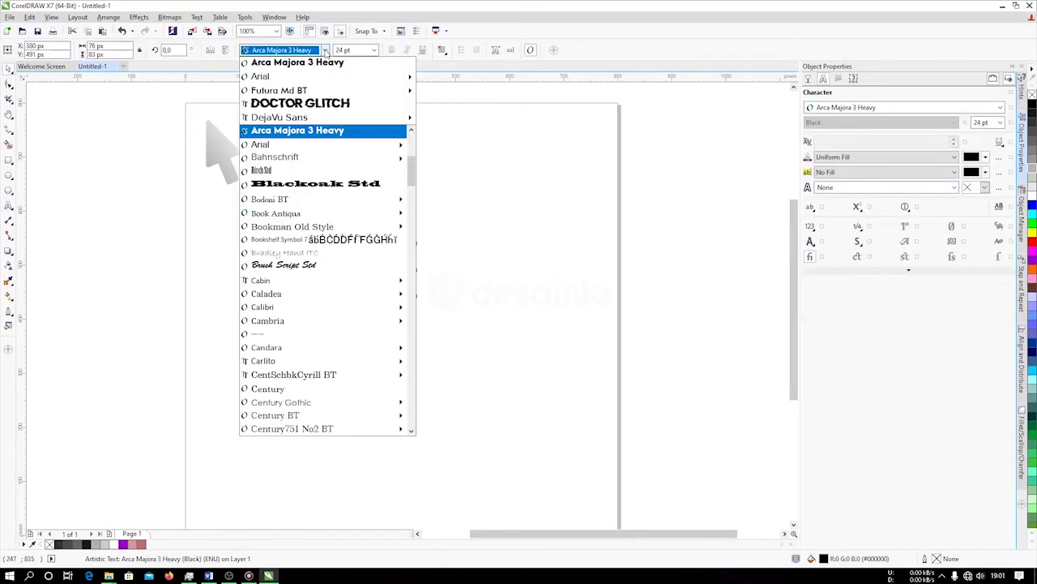
left_click(320, 170)
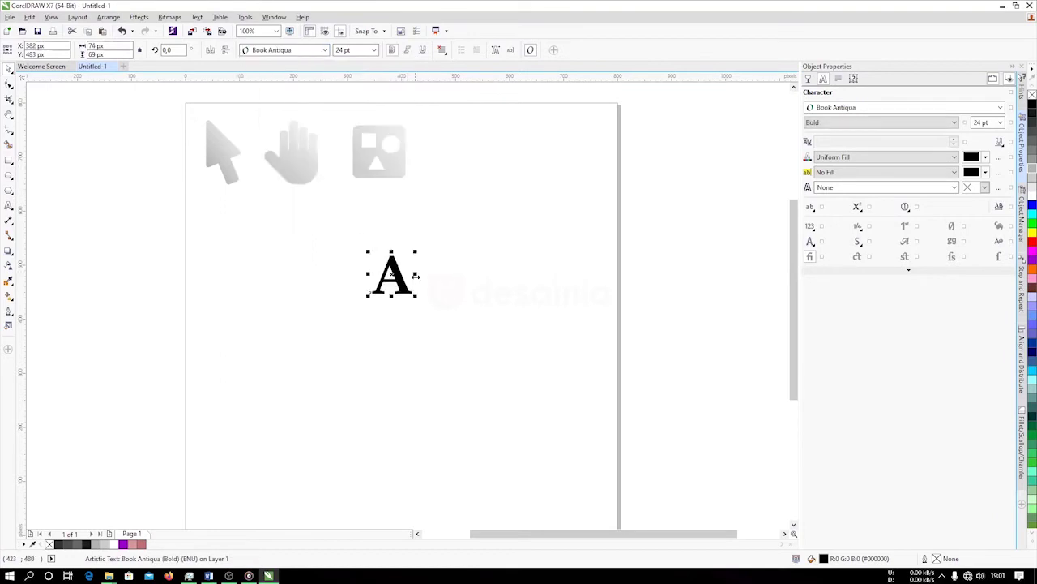
left_click(464, 296)
left_click(414, 258)
left_click_drag(415, 253, 432, 236)
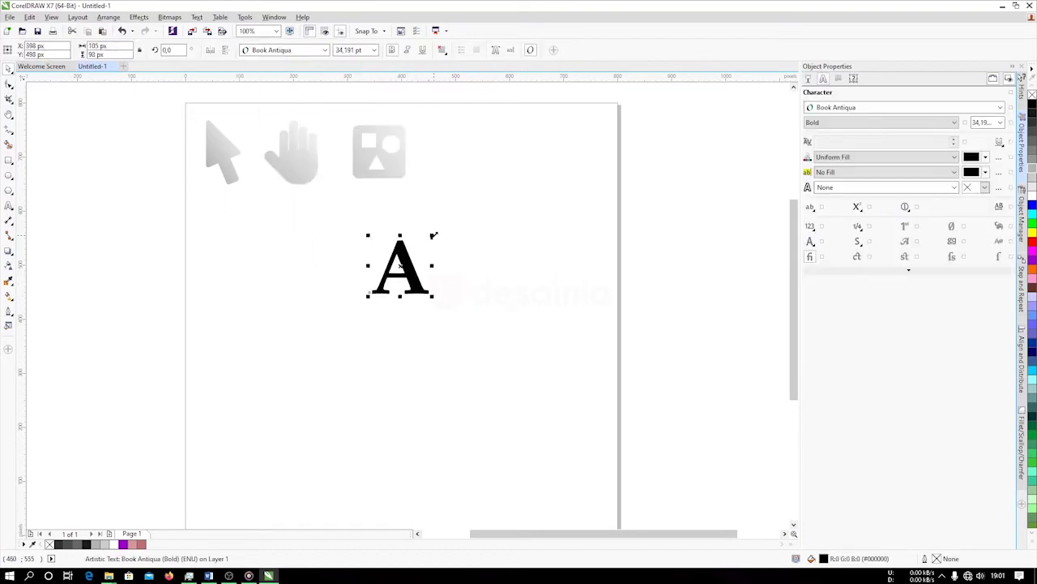
Fill the letter A with a diagonal linear gradient from light grey to white.
left_click(8, 296)
left_click_drag(381, 290, 430, 245)
left_click(381, 291)
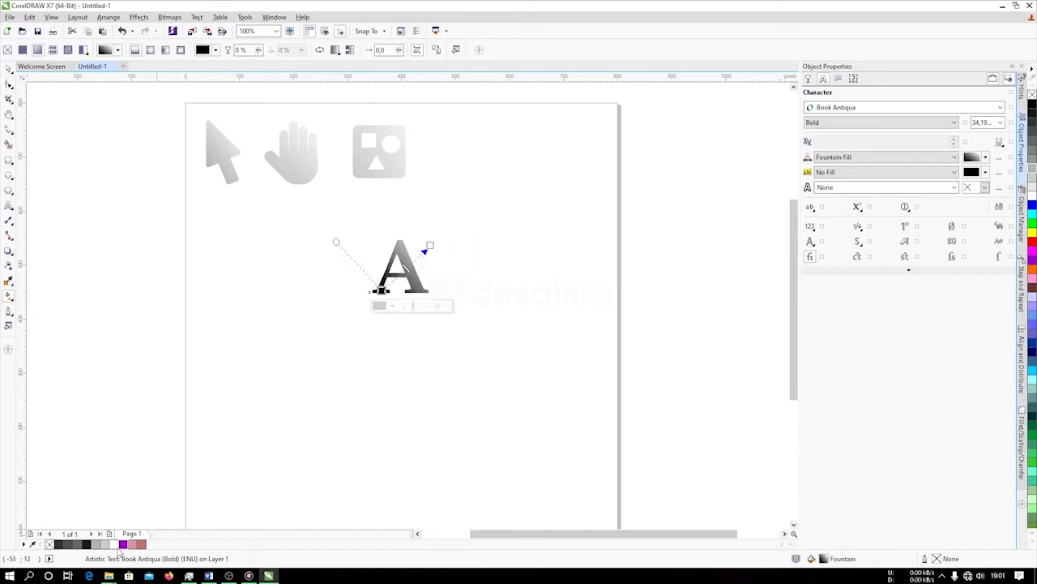
left_click(104, 544)
Move the letter A up into the icon row beside the shapes icon.
left_click(9, 69)
left_click_drag(401, 260, 458, 150)
left_click(491, 187)
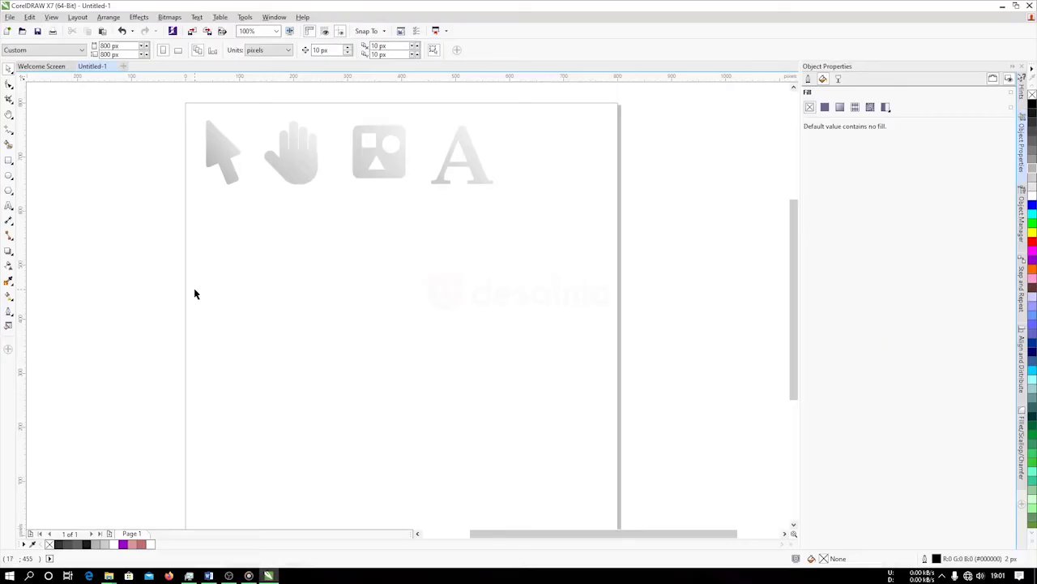
Draw an upright rectangle about 154 by 178 px below the icon row as the bucket's body.
left_click(9, 160)
left_click_drag(301, 300, 311, 310)
left_click_drag(339, 341, 361, 369)
left_click_drag(364, 295, 408, 267)
left_click_drag(355, 299, 384, 299)
left_click(202, 227)
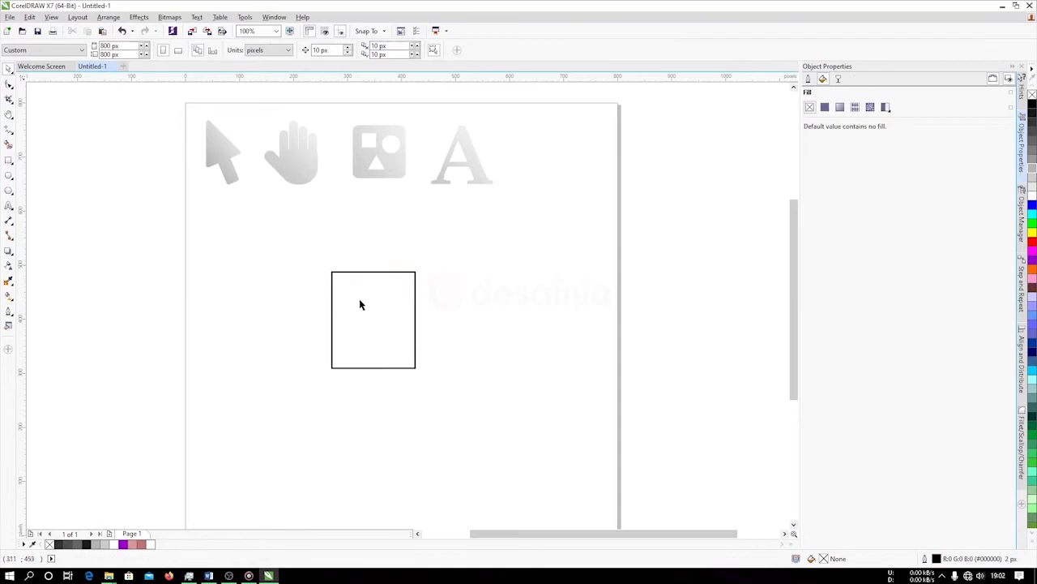
Round the bucket body's corners to about 12 px.
left_click(360, 300)
left_click(8, 84)
left_click_drag(332, 276, 330, 281)
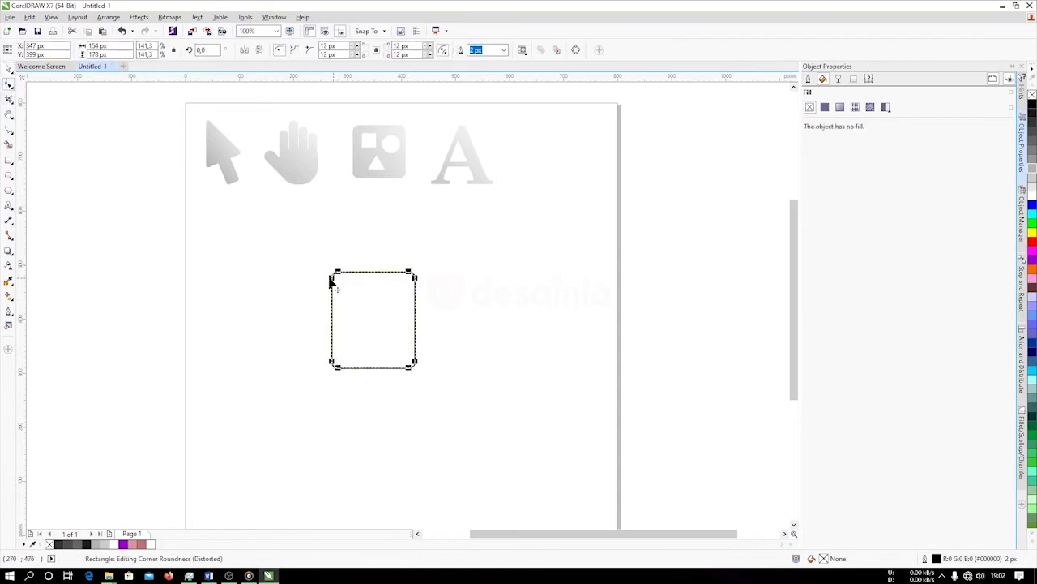
Add a flat copy of the body as a rim, about 183 by 31 px, with ends rounded to about 16 px.
left_click(9, 69)
left_click_drag(374, 369, 422, 282)
left_click_drag(324, 286, 306, 269)
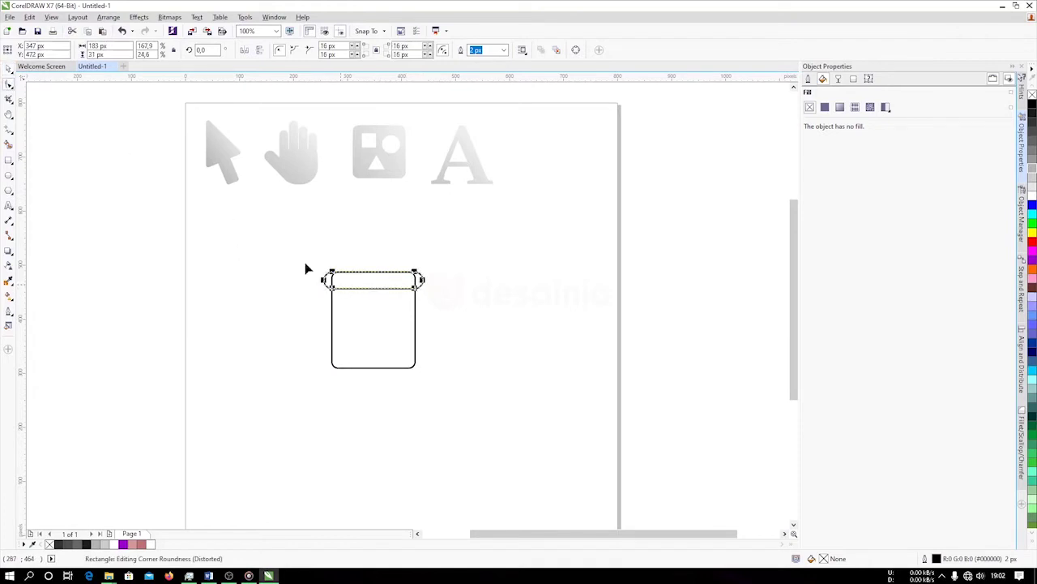
left_click(9, 71)
left_click(181, 228)
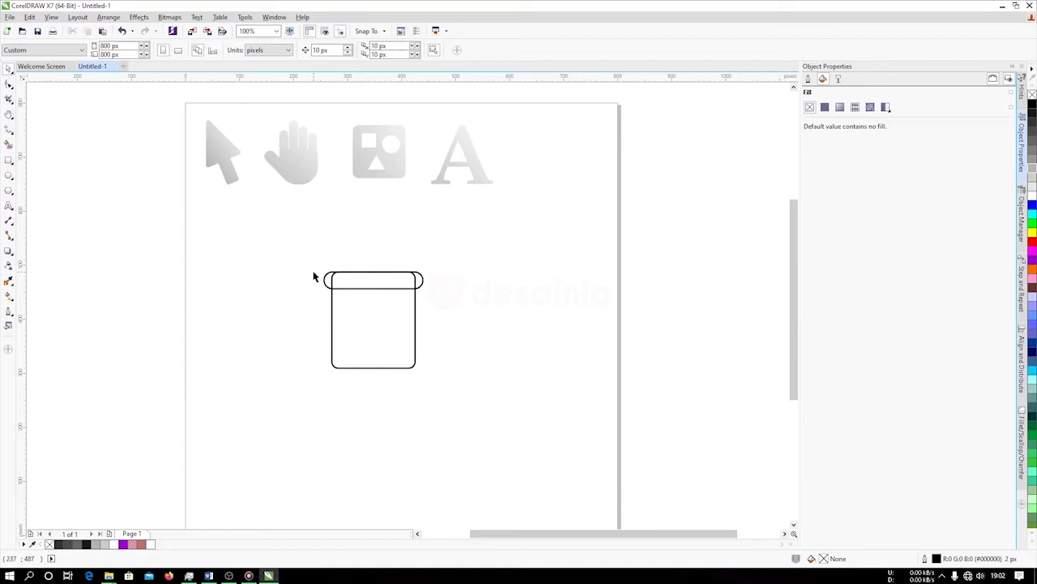
Weld the body and rim into one bucket shape and rotate it clockwise so it tilts as if pouring.
left_click_drag(302, 240, 478, 410)
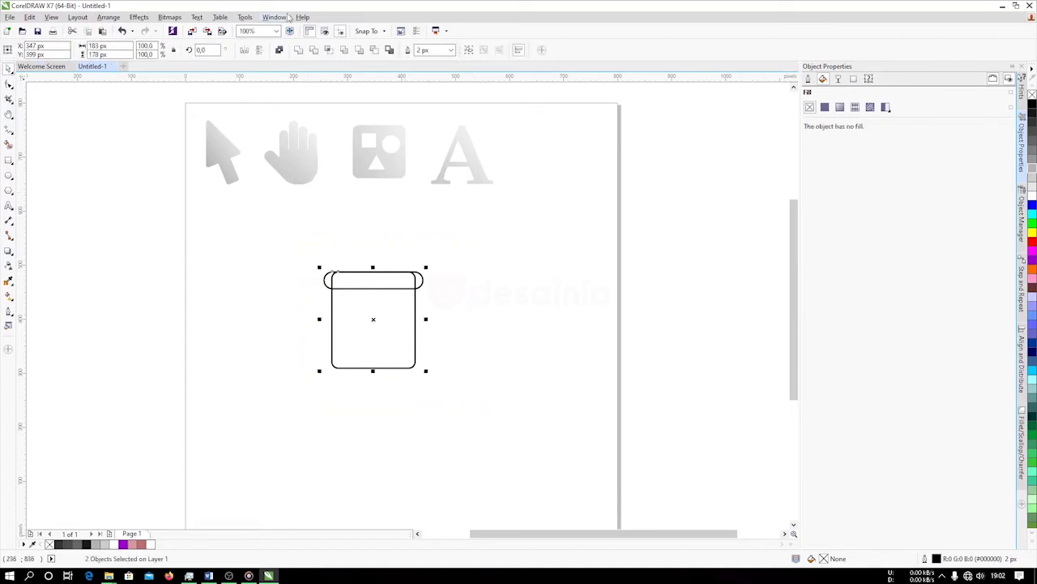
left_click(299, 50)
left_click(380, 289)
mouse_move(427, 268)
left_mouse_down()
mouse_move(386, 240)
mouse_move(466, 348)
left_mouse_up()
left_click(111, 201)
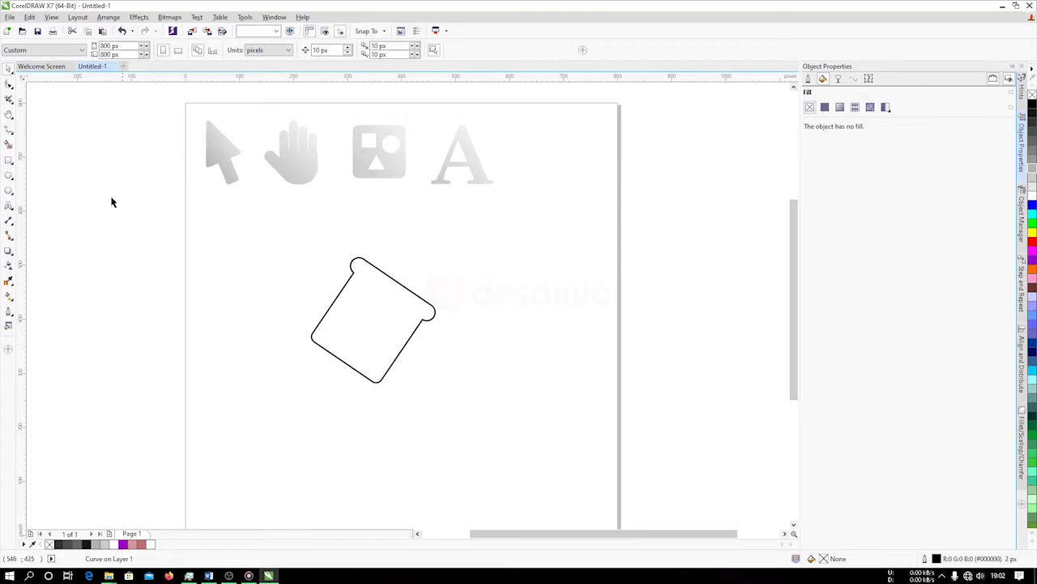
Draw a curved paint stream about 94 by 128 px at the bucket's rim with the Pen tool.
left_click(12, 133)
left_click(41, 176)
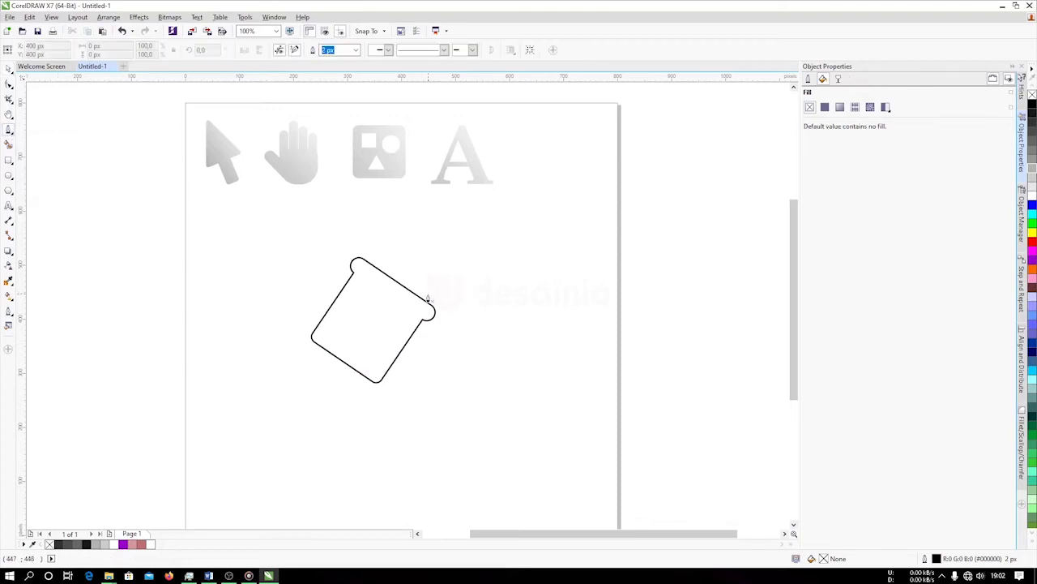
left_click_drag(467, 359, 468, 389)
left_click_drag(429, 295, 509, 296)
left_click(8, 69)
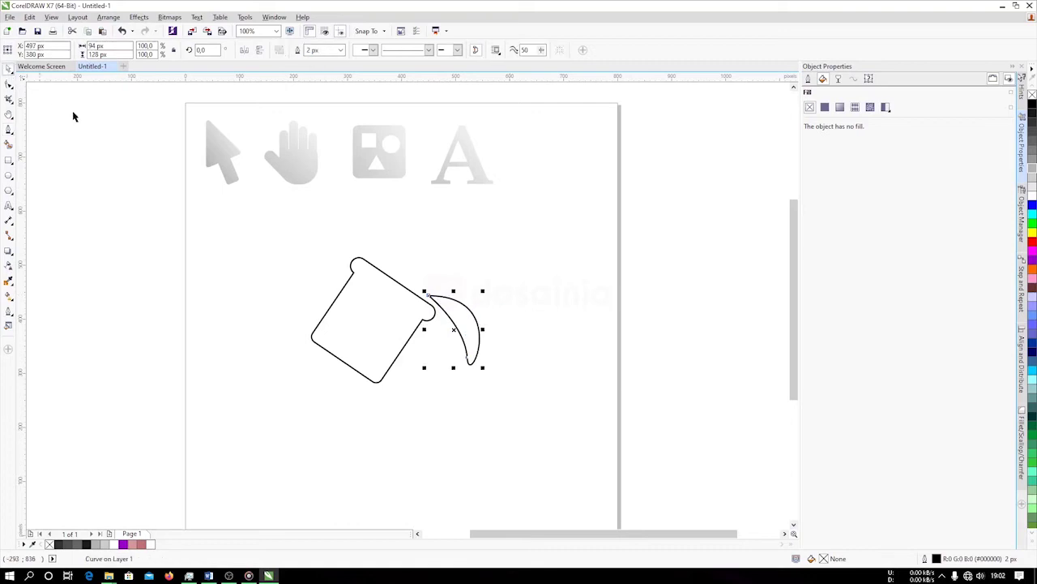
left_click(495, 330)
Join the bucket and paint stream into one curve with a light grey to white gradient and no outline.
left_click_drag(294, 238, 526, 446)
left_click(9, 297)
left_click_drag(351, 351, 485, 267)
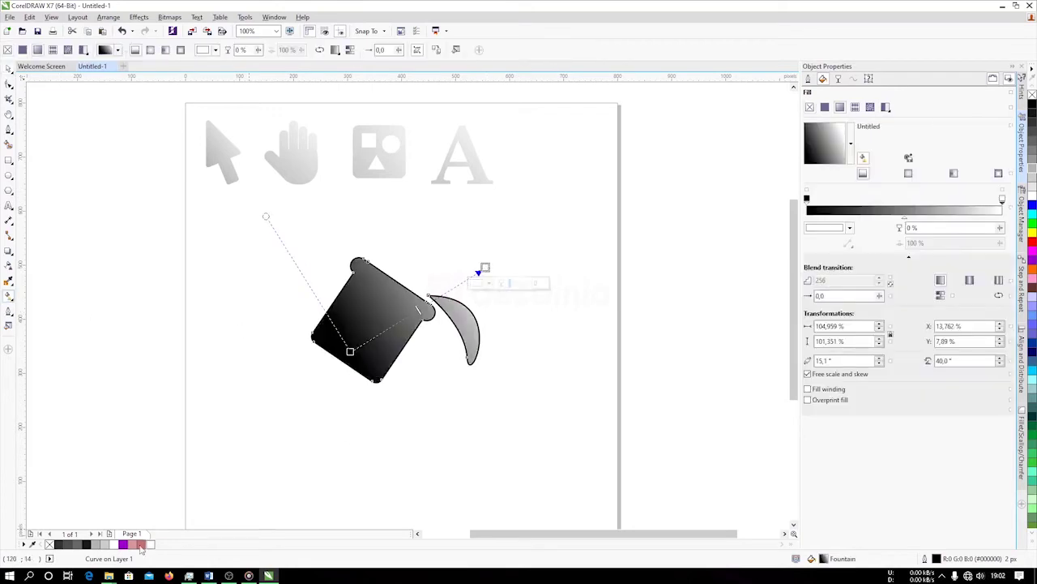
left_click(350, 351)
left_click(104, 545)
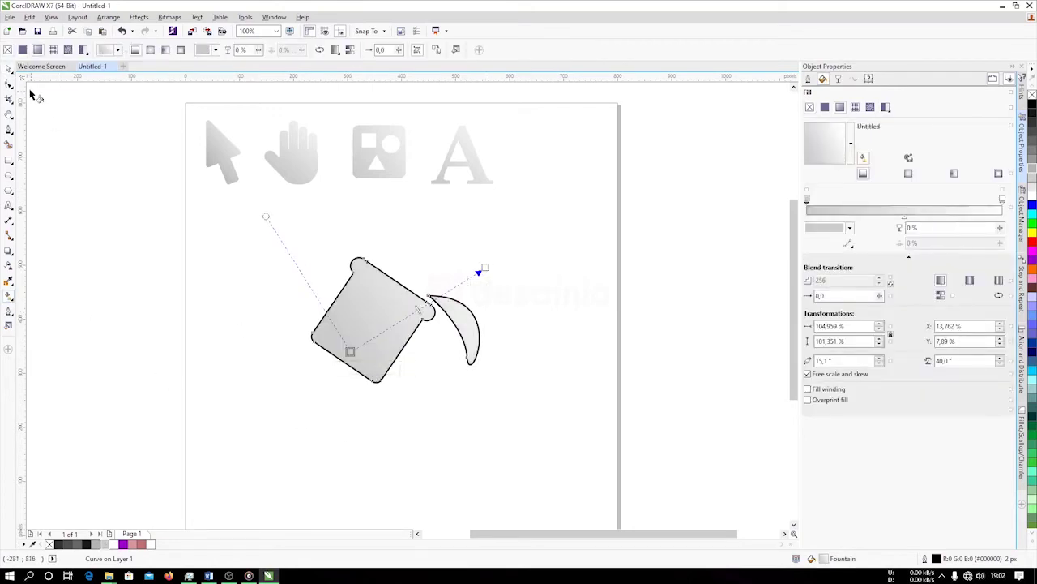
left_click(9, 68)
right_click(50, 544)
Scale the paint bucket icon to about 44% and place it beside the letter A.
left_click_drag(482, 385, 583, 186)
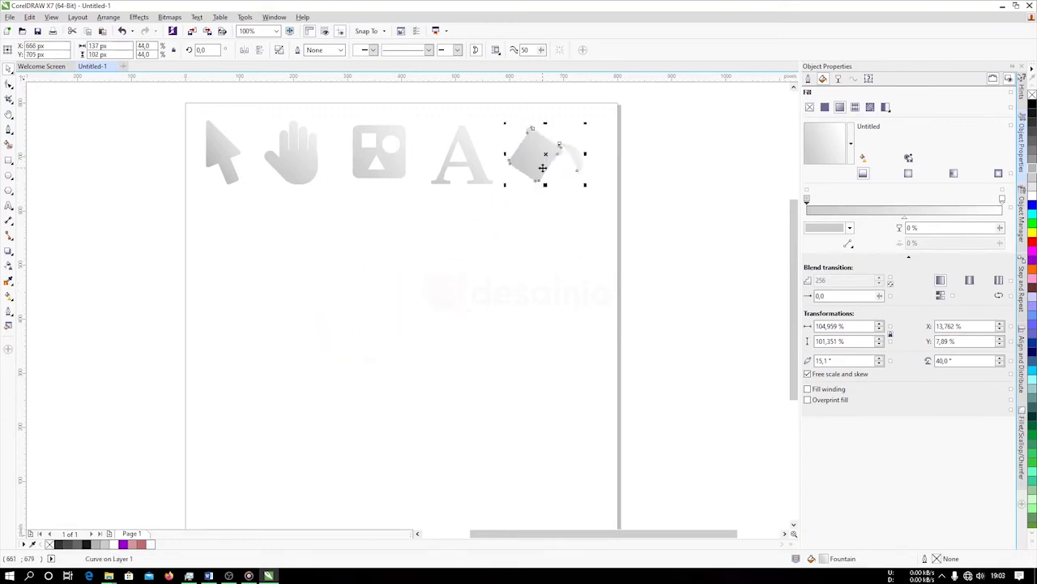
left_click(476, 248)
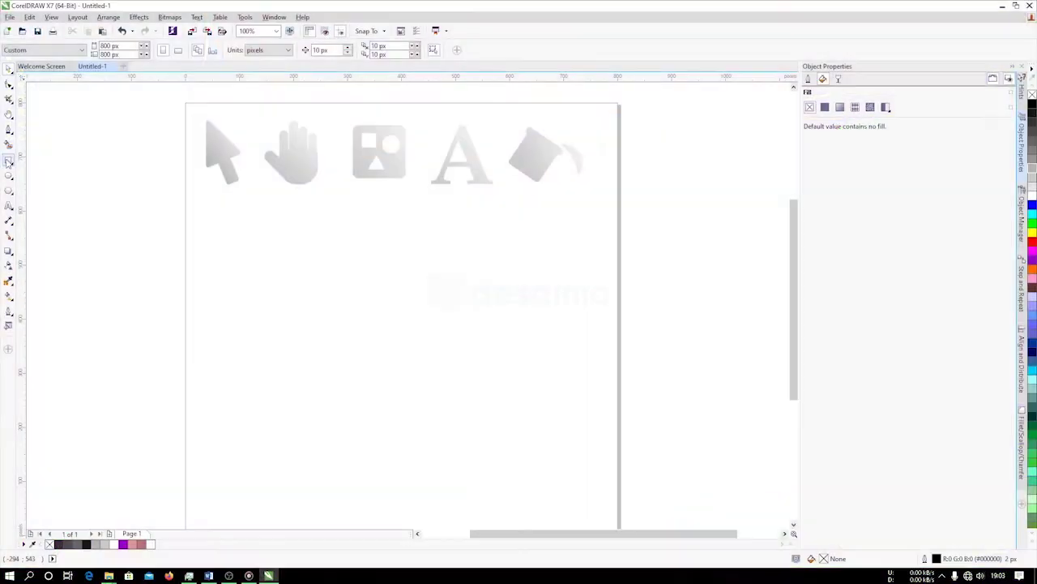
Draw a rectangle with rounded corners below the icon row and skew it horizontally into a parallelogram.
key("F6")
left_click_drag(237, 265, 306, 314)
key("F10")
left_click(8, 70)
left_click(272, 289)
left_click_drag(273, 260, 313, 241)
left_click(122, 31)
left_click(308, 233)
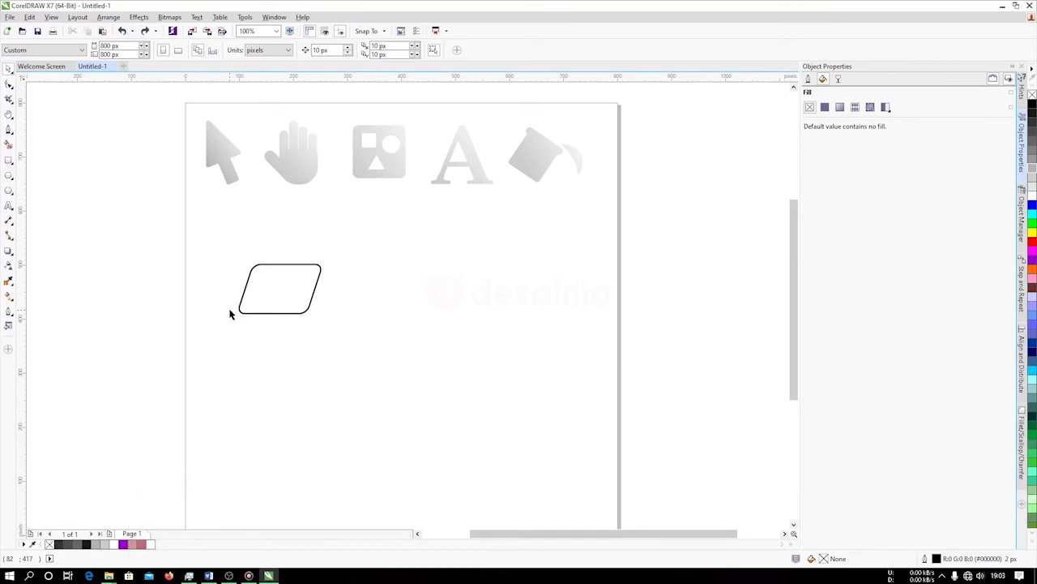
Open Paint to look at its tool icons for reference and close it again.
key("super")
type("paint")
key("Return")
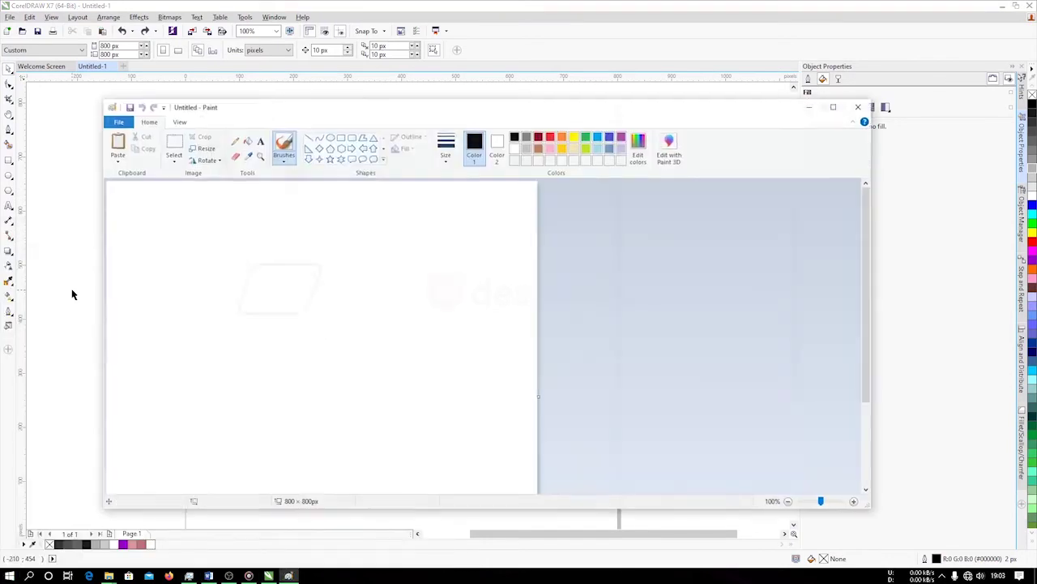
left_click(857, 109)
Rotate the rounded parallelogram into a tilted position.
double_click(294, 301)
mouse_move(325, 261)
left_mouse_down()
mouse_move(321, 228)
mouse_move(290, 283)
mouse_move(312, 301)
mouse_move(304, 304)
left_mouse_up()
left_click(321, 228)
left_click(278, 281)
right_click(289, 283)
key("ctrl+z")
key("ctrl+z")
Duplicate the parallelogram, shrink the copy to about 36.3% width and 86% height, and fit it inside the original's left end.
right_click(304, 304)
left_click_drag(271, 284, 276, 287)
scroll(283, 276, "up", 2)
scroll(285, 276, "down", 1)
left_click_drag(385, 290, 288, 334)
left_click(288, 293)
left_click_drag(287, 252, 308, 254)
left_click(330, 208)
scroll(330, 208, "down", 1)
left_click_drag(270, 205, 389, 290)
left_click(366, 253)
left_click_drag(375, 227, 348, 220)
left_click(327, 219)
Fill both parallelograms with a diagonal linear gradient from light grey to white.
left_click_drag(284, 335, 437, 184)
key("g")
left_click_drag(300, 280, 349, 215)
left_click(300, 279)
left_click(105, 544)
Recolour the inner parallelogram's gradient from dark grey to medium grey and shift both gradient ends down and left.
left_click(329, 307)
left_click(317, 256)
left_click(95, 544)
left_click(300, 280)
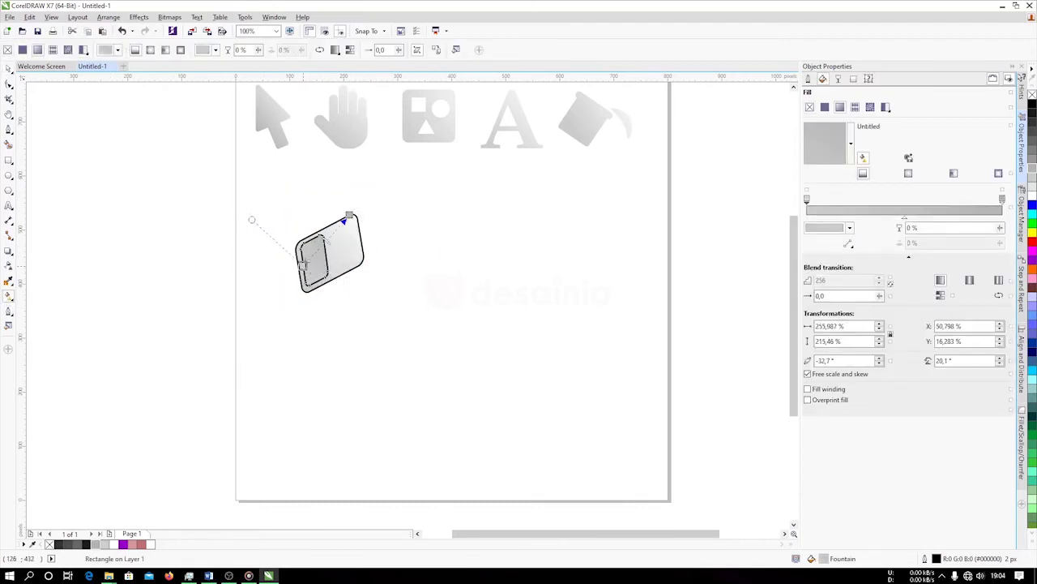
left_click(77, 543)
left_click_drag(299, 280, 294, 308)
left_click_drag(349, 215, 324, 254)
key("space")
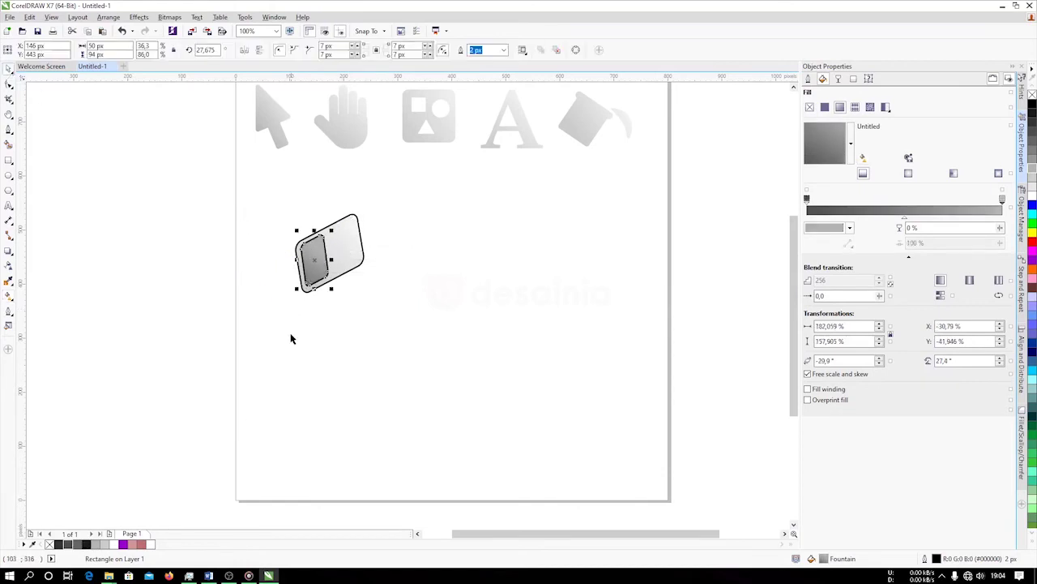
Remove the outlines from both eraser parallelograms and scale the pair down slightly.
left_click_drag(263, 340, 415, 177)
right_click(1031, 96)
left_click_drag(367, 295, 355, 281)
Lighten the inner parallelogram's gradient to medium grey with shifted ends, and move the eraser beneath the arrow icon.
left_click(312, 260)
left_click(8, 296)
left_click_drag(294, 292, 285, 303)
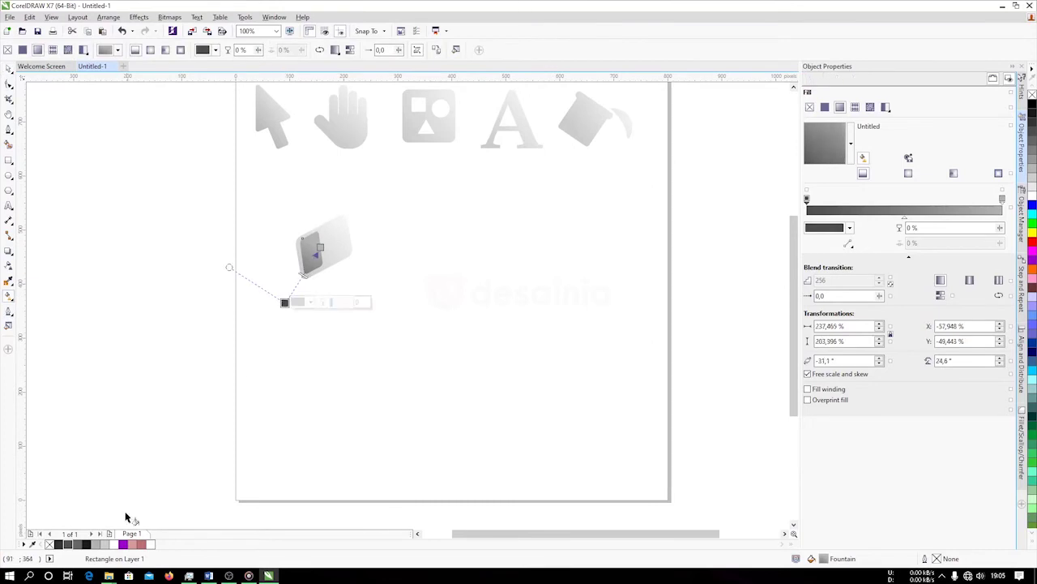
left_click(95, 544)
left_click_drag(318, 248, 317, 232)
left_click(8, 69)
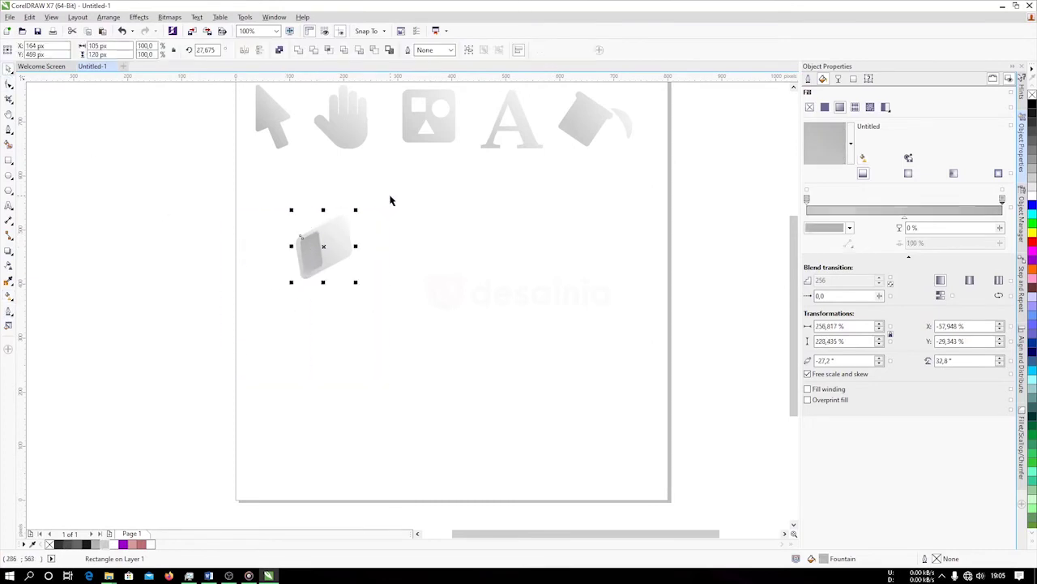
left_click(301, 208, "shift")
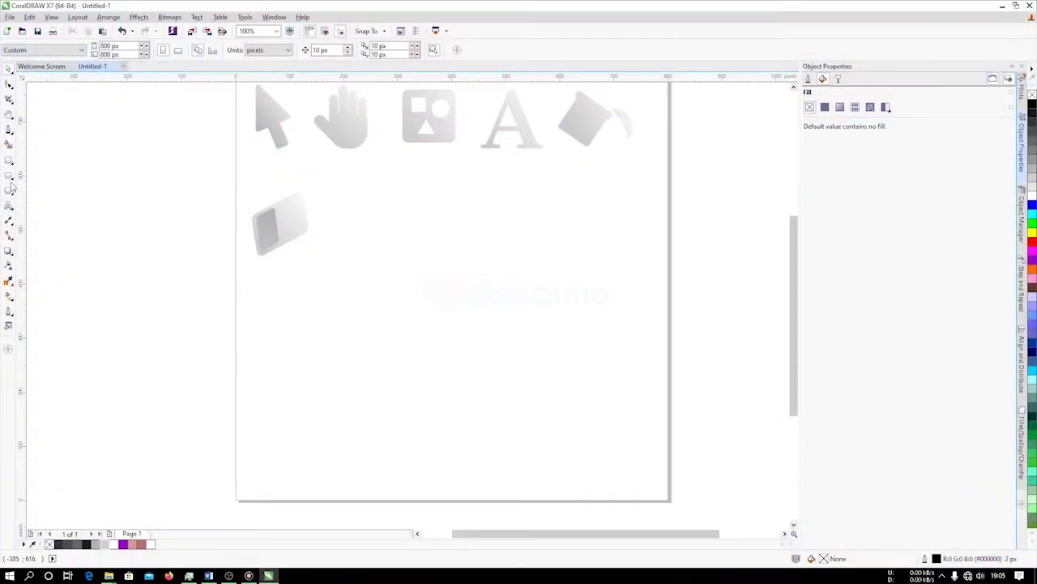
Draw a square beside the eraser, rotated 45 degrees, and narrow it into a tall upright diamond.
left_click(10, 190)
left_click(10, 163)
left_click(40, 159)
left_click_drag(378, 218, 431, 271)
left_click_drag(209, 50, 151, 65)
type("45")
key("Return")
left_click_drag(445, 243, 417, 253)
left_click(463, 267)
Draw a rectangle across the diamond's lower tip and resize the diamond to about 59 by 137 px.
left_click(8, 160)
mouse_move(364, 299)
left_mouse_down()
mouse_move(408, 278)
mouse_move(391, 281)
left_mouse_up()
left_click(8, 69)
left_click(411, 249)
left_click_drag(419, 244, 409, 243)
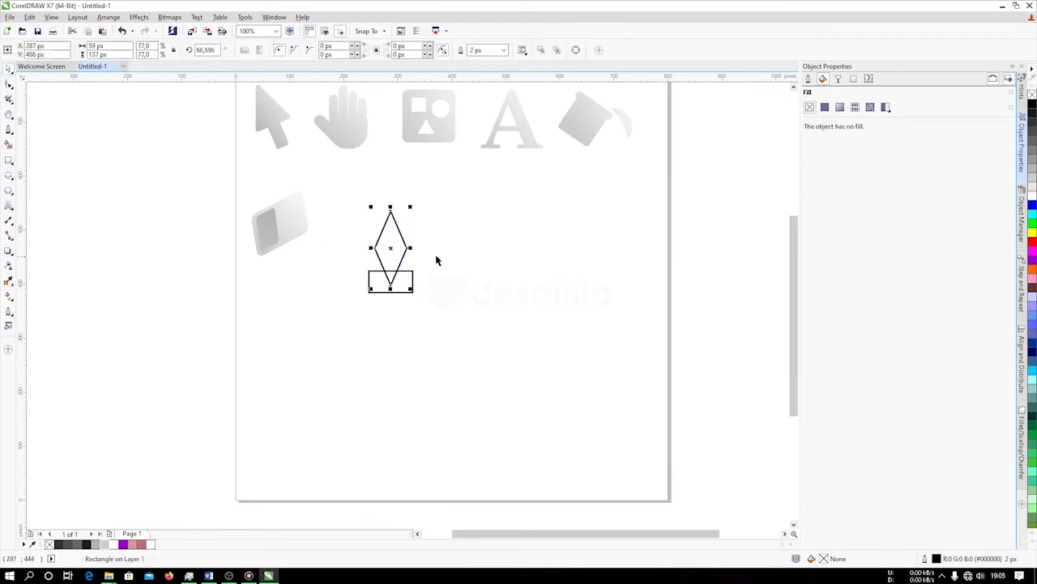
Fillet the diamond's corners and draw a small circle at its centre.
left_click(1022, 450)
left_click(983, 187)
left_click(28, 142)
left_click(8, 176)
mouse_move(463, 253)
left_mouse_down()
mouse_move(472, 261)
mouse_move(391, 248)
left_mouse_up()
key("space")
Draw a thin vertical rectangle above the small circle and align their centres horizontally.
left_click(49, 158)
left_click(8, 161)
scroll(365, 222, "up", 2)
left_click_drag(457, 154, 466, 328)
key("space")
left_click(479, 328, "shift")
left_click(1021, 361)
left_click(842, 91)
left_click(654, 252)
Weld the circle and the thin rectangle, and trim the combined shape out of the diamond.
scroll(410, 94, "down", 1)
scroll(384, 111, "up", 1)
left_click_drag(384, 111, 531, 356)
left_click(299, 51)
scroll(414, 182, "down", 1)
left_click(439, 207, "shift")
left_click(315, 50)
scroll(429, 303, "down", 2)
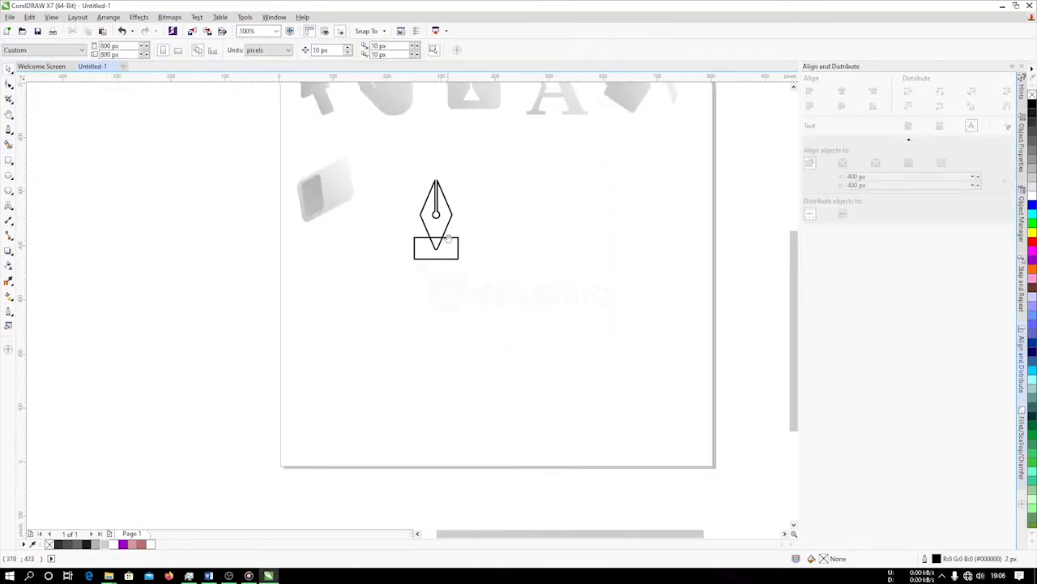
Fill the rectangle at the base of the pen nib with light grey.
left_click(455, 290)
left_click(77, 544)
scroll(286, 388, "down", 1)
scroll(329, 363, "up", 1)
left_click(104, 544)
Fill the pen nib with a diagonal linear gradient from light grey to white, starting beyond its lower left edge.
left_click(397, 283)
key("g")
left_click_drag(389, 304, 419, 258)
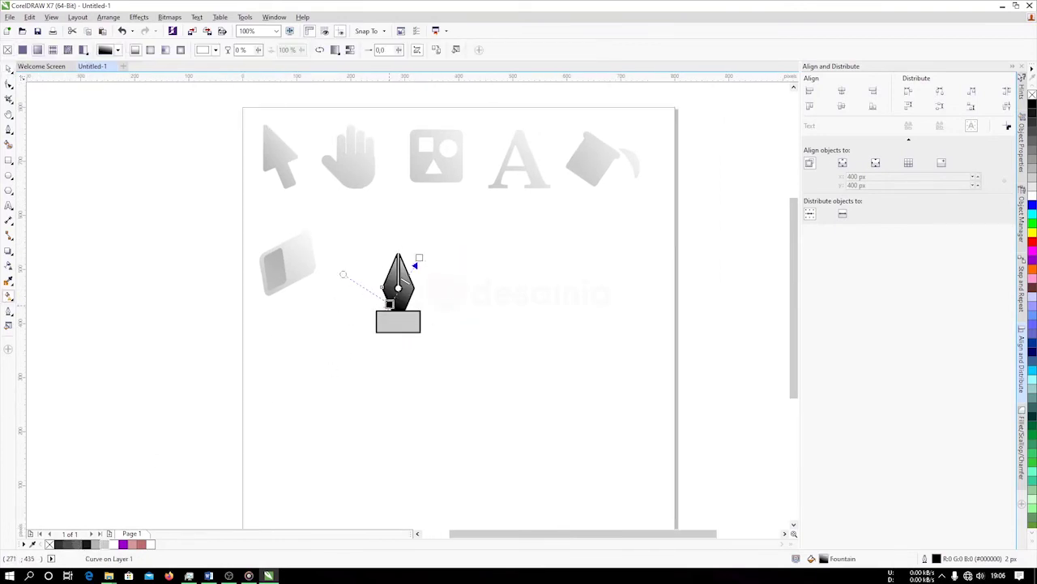
left_click(390, 304)
left_click(104, 544)
left_click_drag(390, 304, 375, 331)
Remove the outlines from the pen nib and its base rectangle.
key("space")
left_click(391, 324, "shift")
right_click(50, 544)
left_click(367, 242)
Shrink the base rectangle so it is only slightly wider than the pen nib.
left_click_drag(367, 240, 480, 387)
left_click(406, 327)
left_click_drag(424, 336, 407, 317)
scroll(413, 327, "up", 1)
left_click(296, 268)
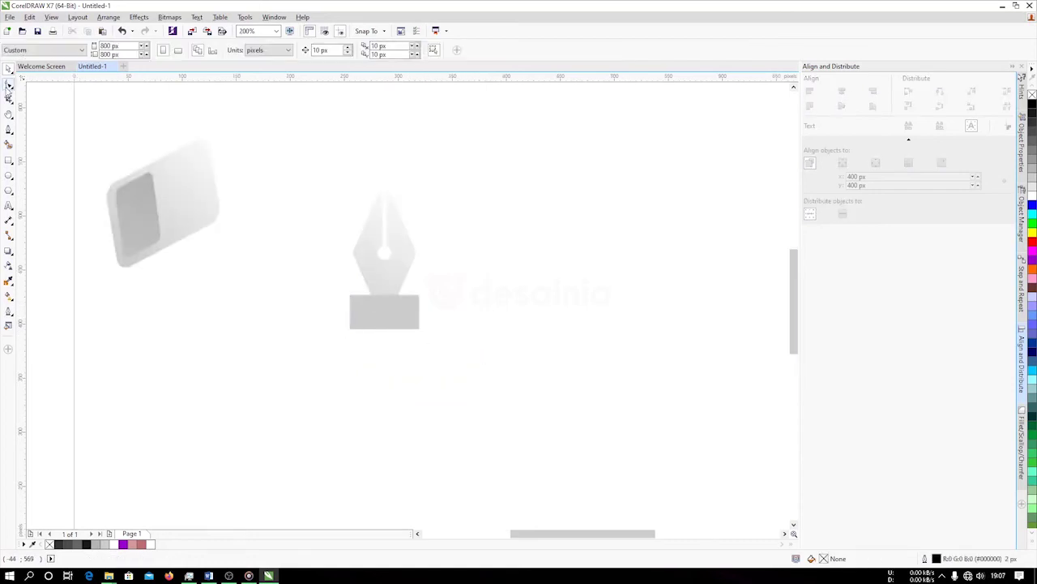
Move the nib and its base together into the icon row, next to the eraser.
scroll(457, 258, "down", 2)
left_click_drag(498, 316, 418, 220)
scroll(425, 236, "up", 1)
left_click_drag(465, 268, 431, 245)
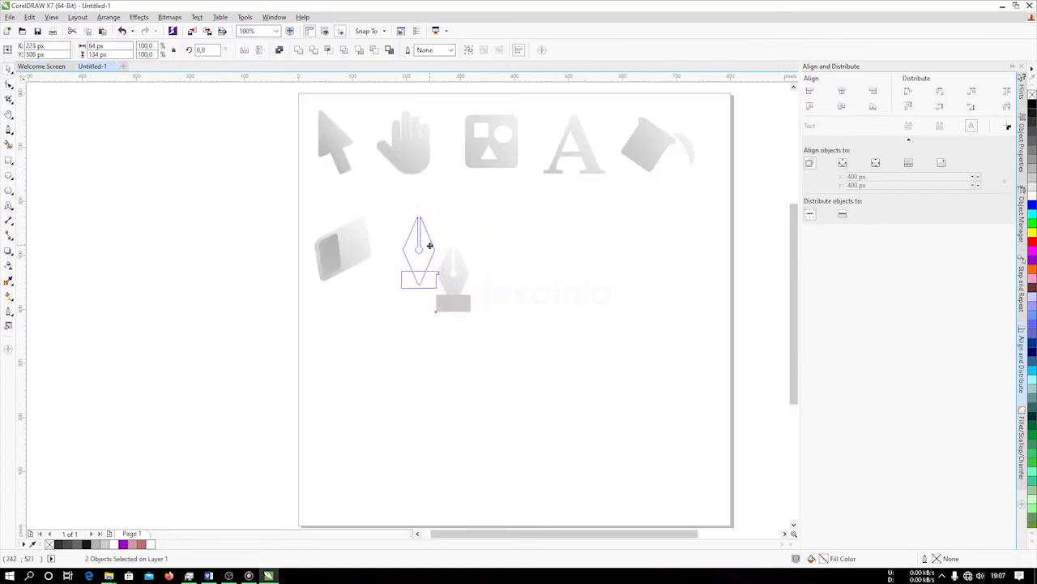
left_click_drag(430, 245, 425, 238)
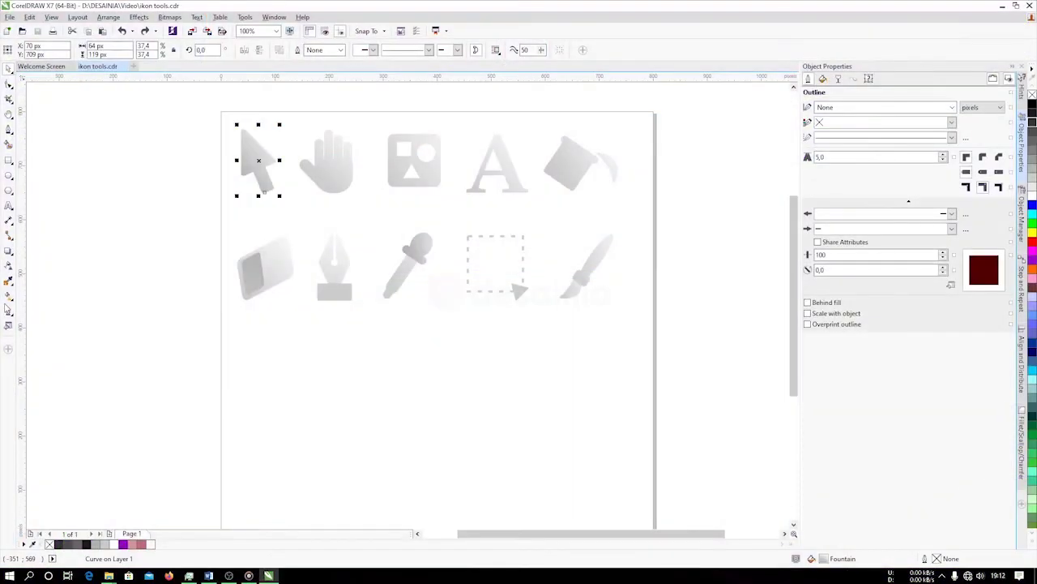
Recolour the arrow icon's gradient start to blue #3287D1 and pull the white gradient end closer.
key("g")
left_click(241, 176)
left_click(237, 192)
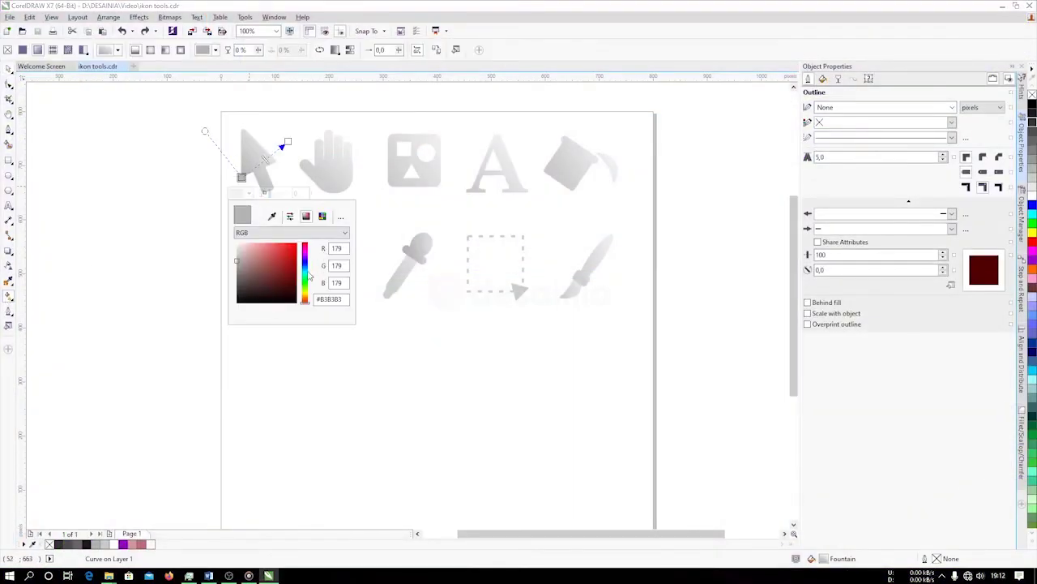
left_click_drag(308, 275, 305, 266)
left_click(283, 253)
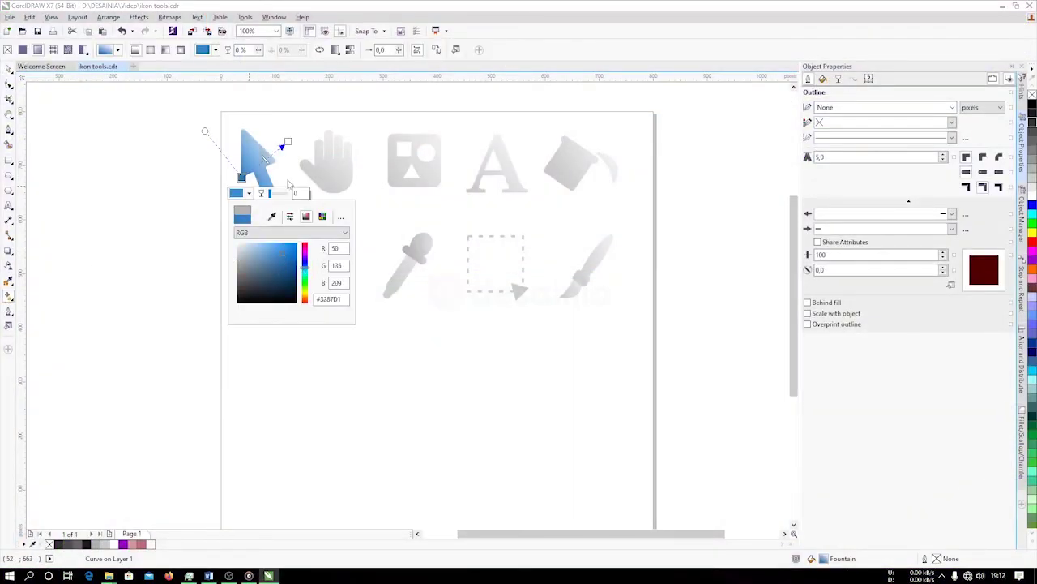
left_click_drag(288, 142, 275, 140)
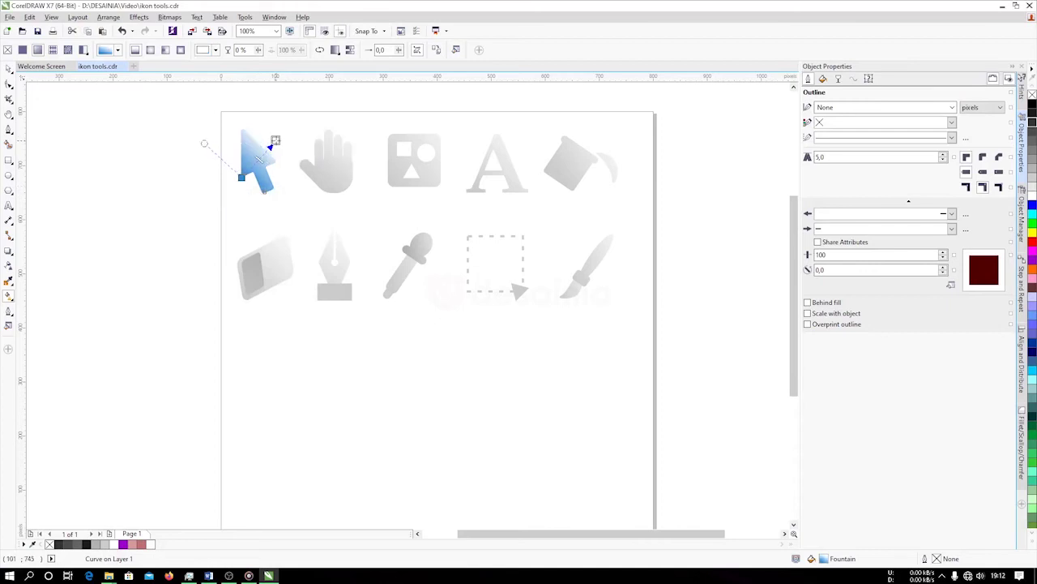
Recolour the hand icon's gradient start to light orange #EDB68E.
left_click(345, 158)
left_click(339, 183)
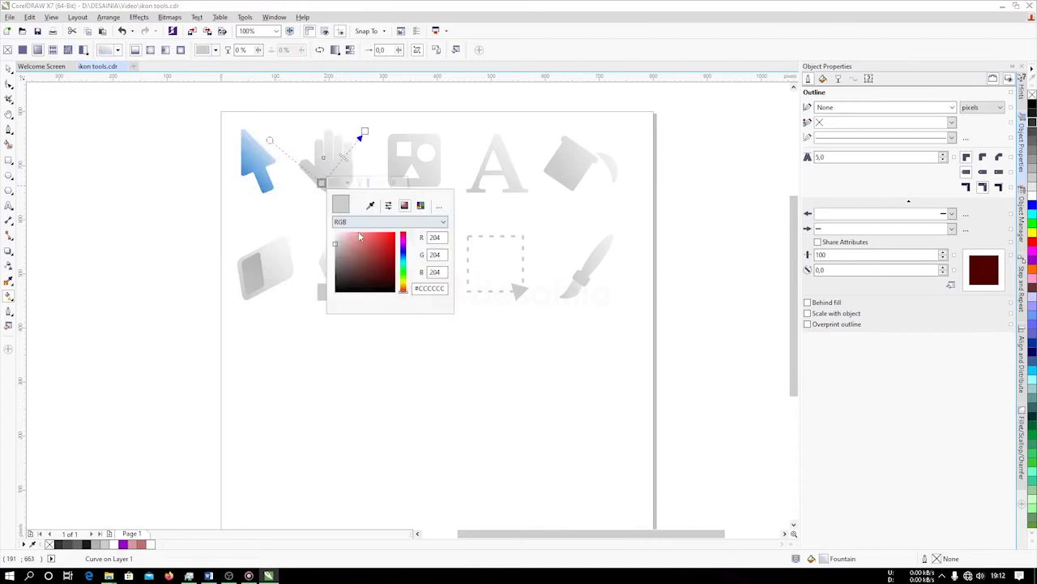
left_click(403, 289)
left_click_drag(360, 235, 360, 239)
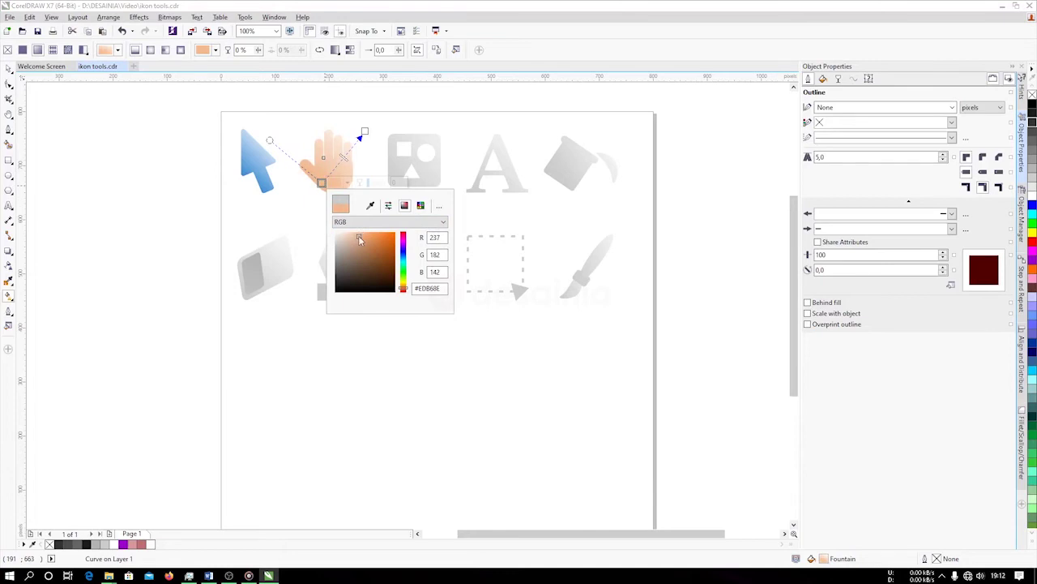
Recolour the shapes icon's gradient start to green and move the white gradient end inward.
left_click(395, 162)
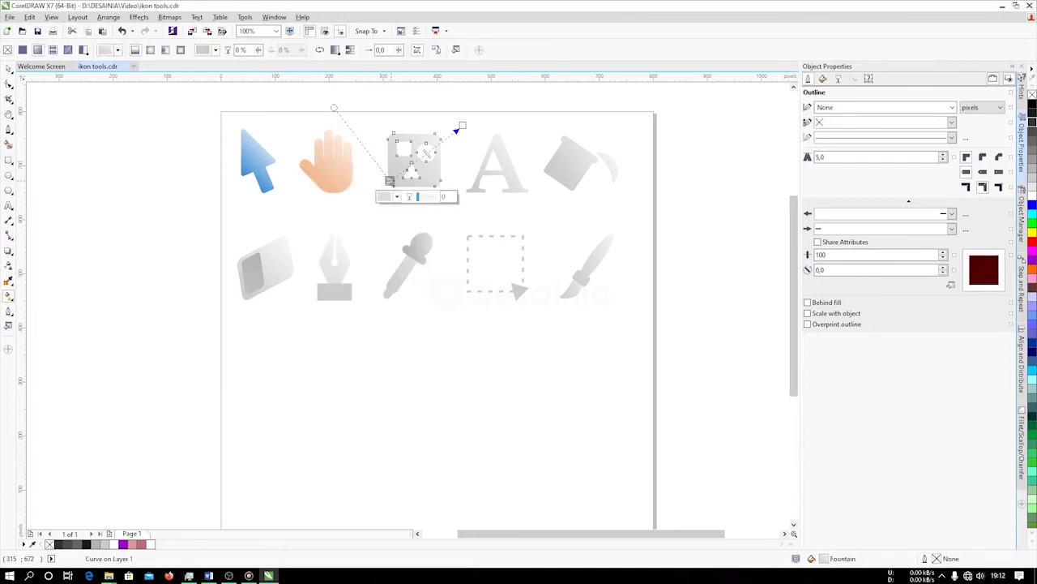
left_click(388, 196)
left_click_drag(454, 286, 427, 258)
mouse_move(462, 125)
left_mouse_down()
mouse_move(440, 137)
mouse_move(443, 127)
left_mouse_up()
Create filled shapes in the square, circle and triangle cutouts with Smart Fill and remove their outlines.
left_click(8, 144)
left_click(403, 150)
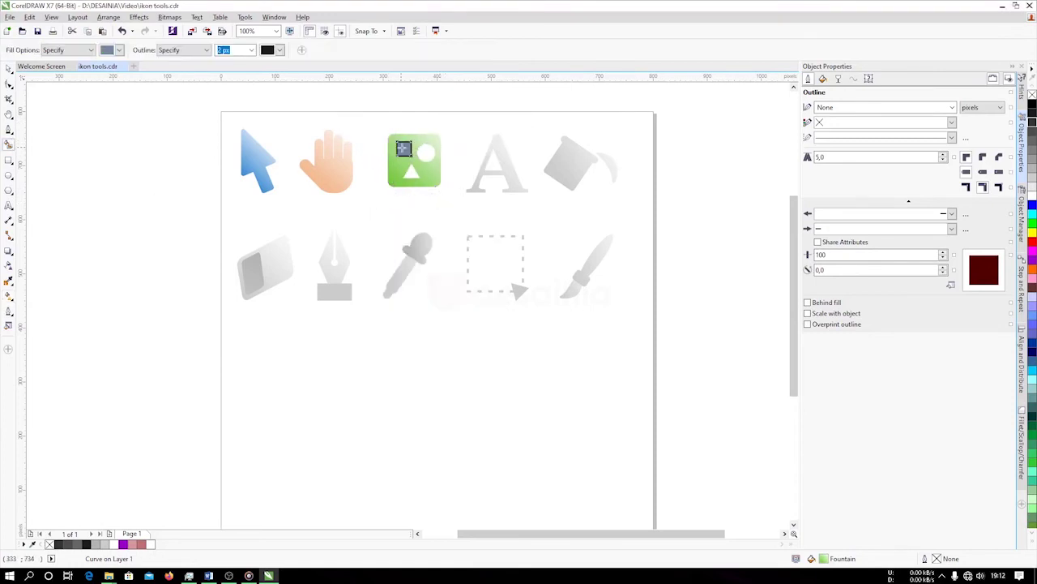
left_click(426, 152)
left_click(10, 70)
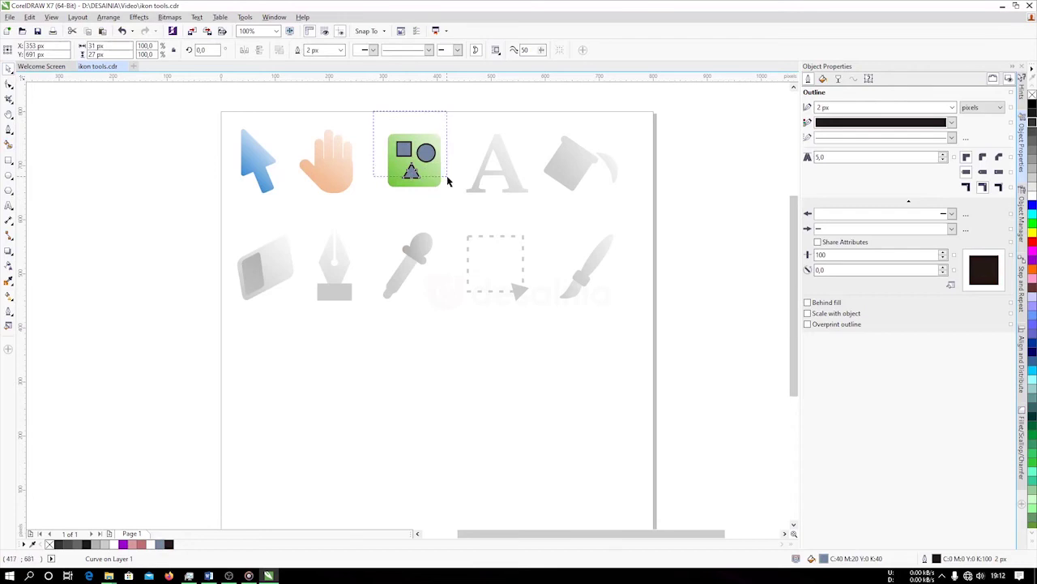
left_click_drag(446, 175, 448, 178)
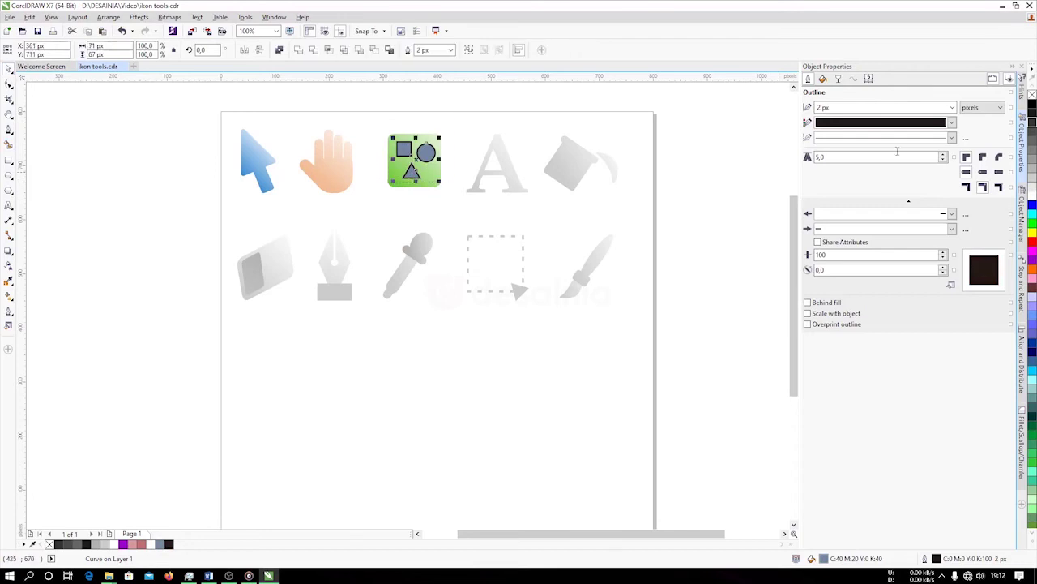
left_click(442, 128)
Fill the square inside the shapes icon with a soft red.
left_click(404, 149)
left_click(823, 78)
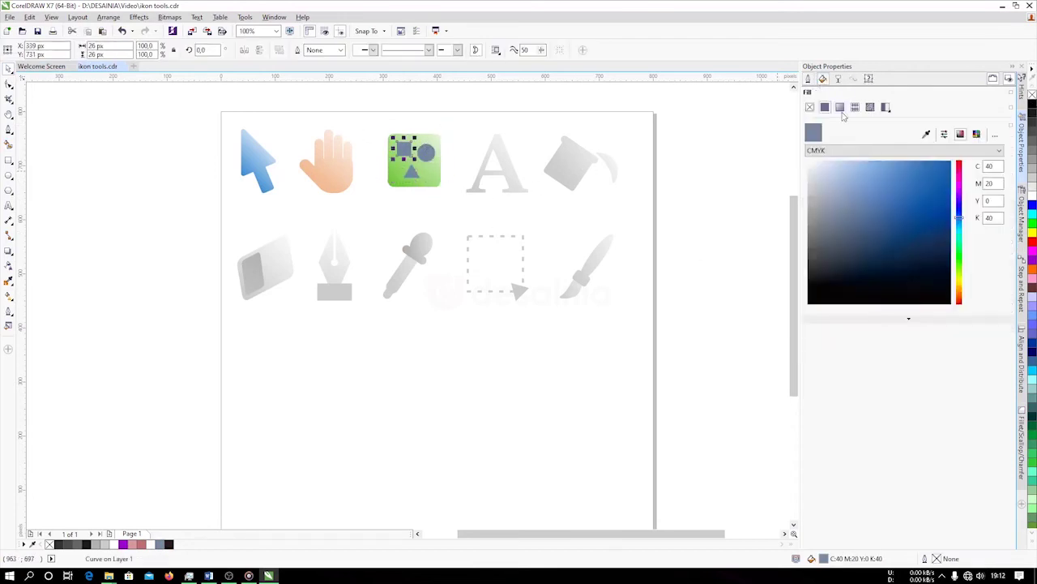
left_click_drag(959, 210, 959, 161)
left_click_drag(869, 160, 890, 162)
left_click(882, 161)
Fill the circle inside the shapes icon with light yellow, C1 M5 Y53 K0.
left_click(475, 141)
left_click(426, 152)
left_click_drag(955, 220, 959, 285)
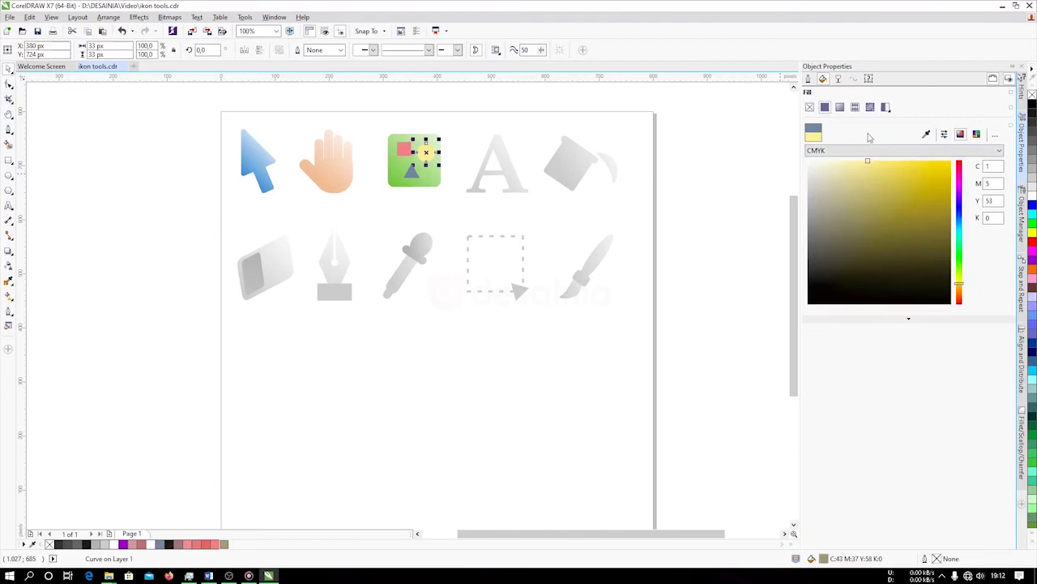
left_click_drag(892, 151, 864, 144)
left_click(735, 140)
Fill the triangle inside the shapes icon with light blue, C56 M20 Y0 K0.
left_click(411, 170)
left_click_drag(890, 172, 868, 152)
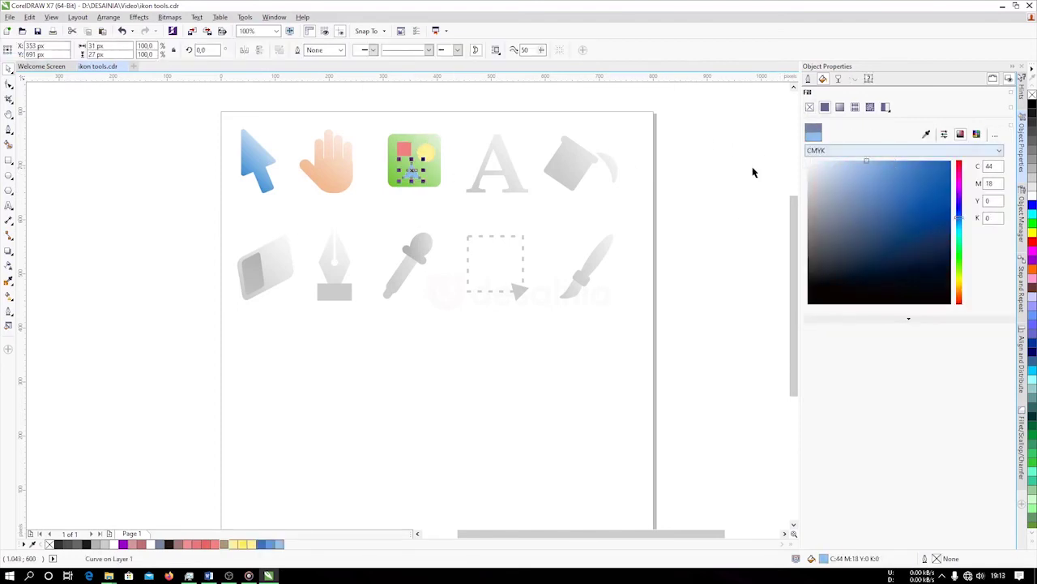
left_click(752, 170)
left_click(414, 173)
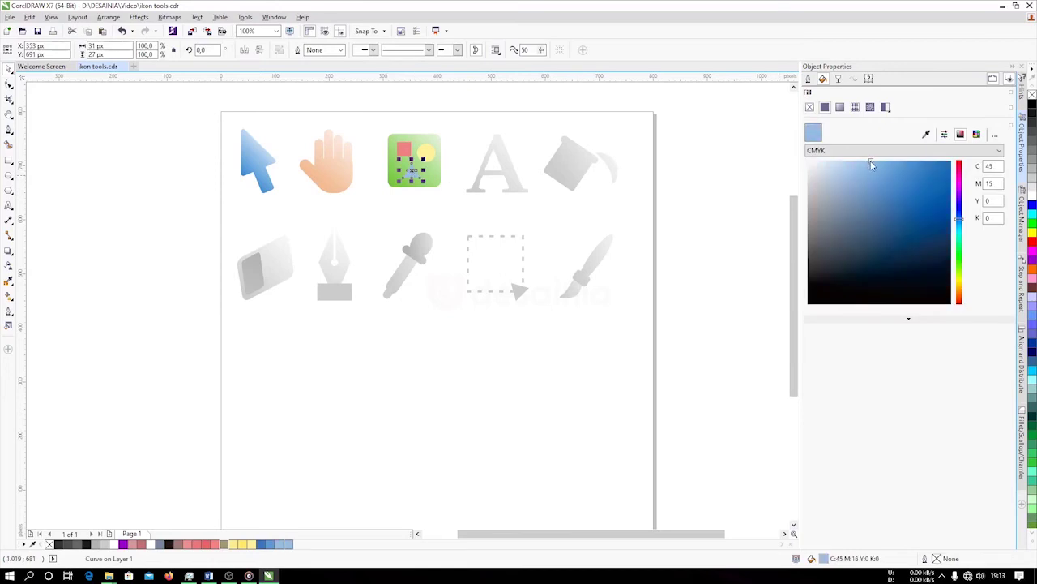
left_click(621, 215)
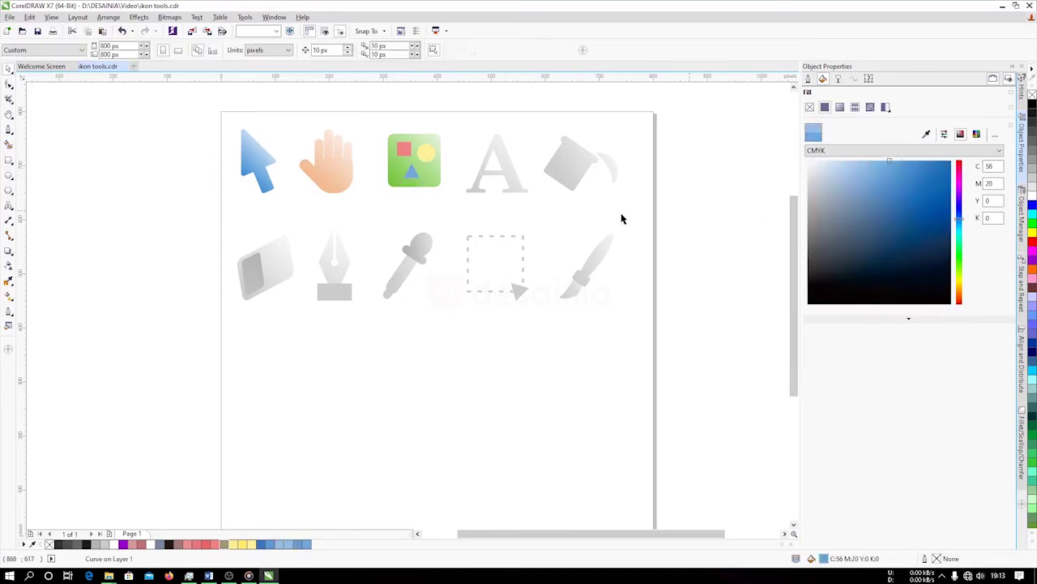
Recolour the letter A's gradient to run from near black to dark grey.
left_click(501, 182)
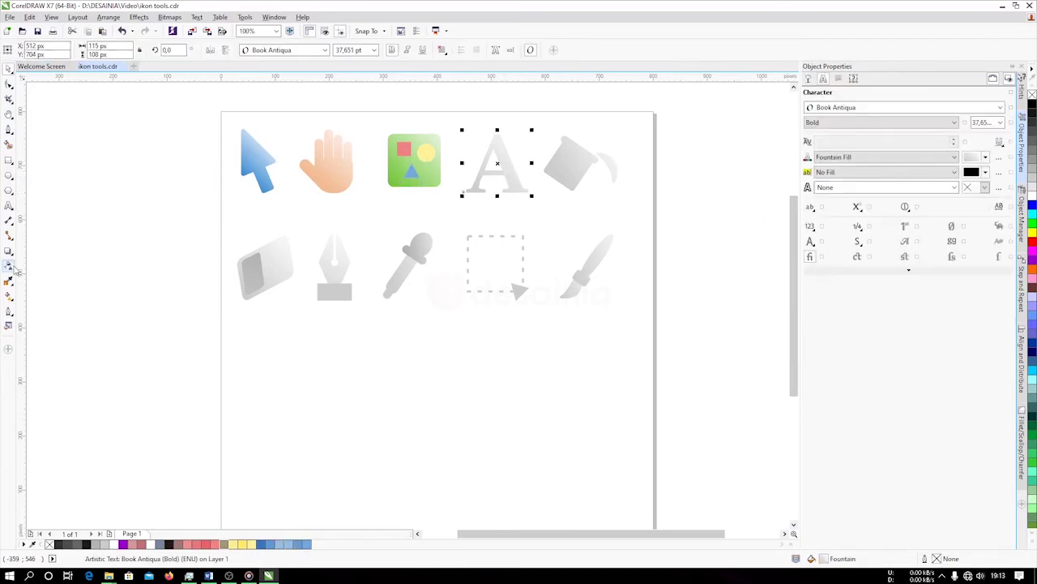
left_click(9, 297)
left_click(475, 190)
left_click(475, 204)
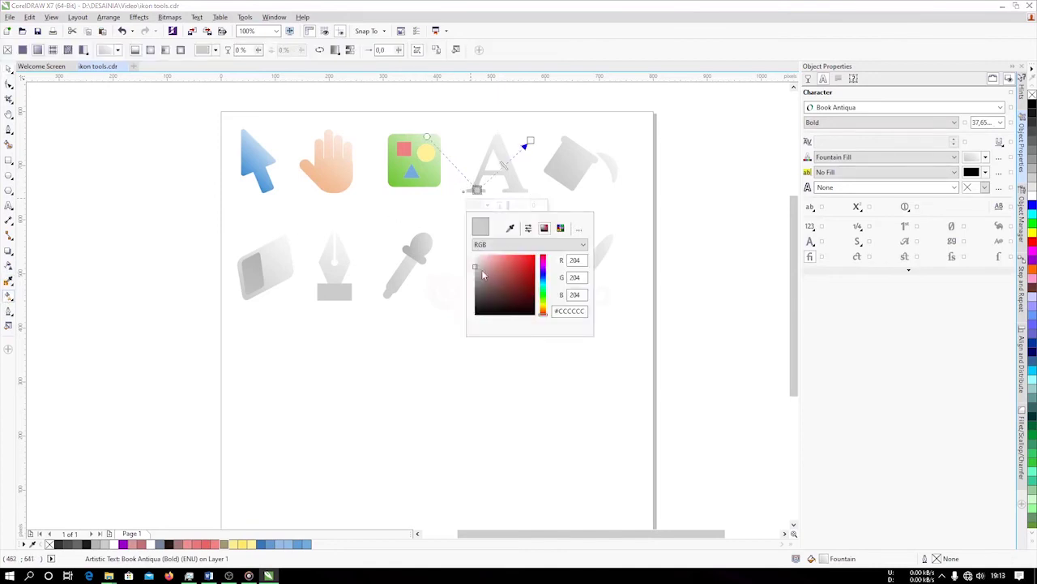
left_click(485, 307)
left_click(530, 141)
left_click(531, 156)
mouse_move(555, 226)
left_mouse_down()
mouse_move(542, 232)
mouse_move(559, 233)
left_mouse_up()
left_click(598, 226)
left_click(533, 110)
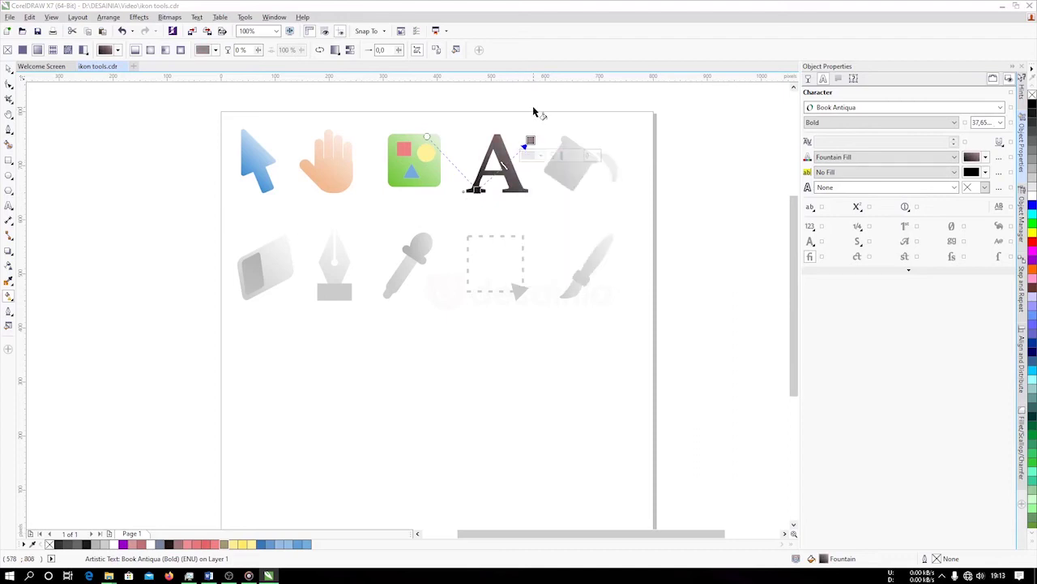
Recolour the paint bucket's gradient start to dark grey #473F3F.
left_click(572, 166)
left_click(555, 192)
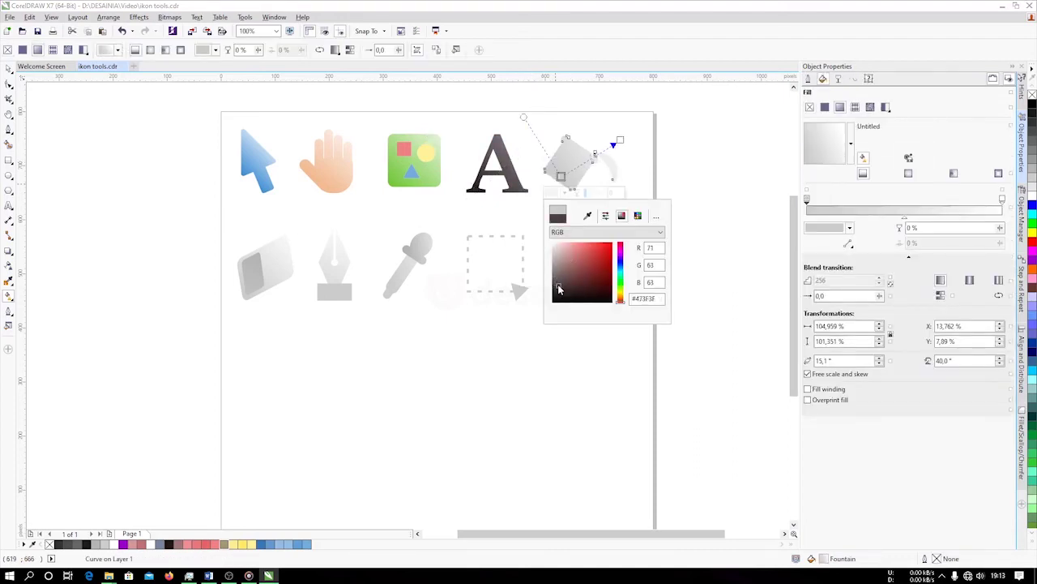
left_click(558, 288)
left_click(616, 143)
Break the paint bucket curve apart and fill its pouring paint with red, C0 M75 Y49 K0.
right_click(571, 158)
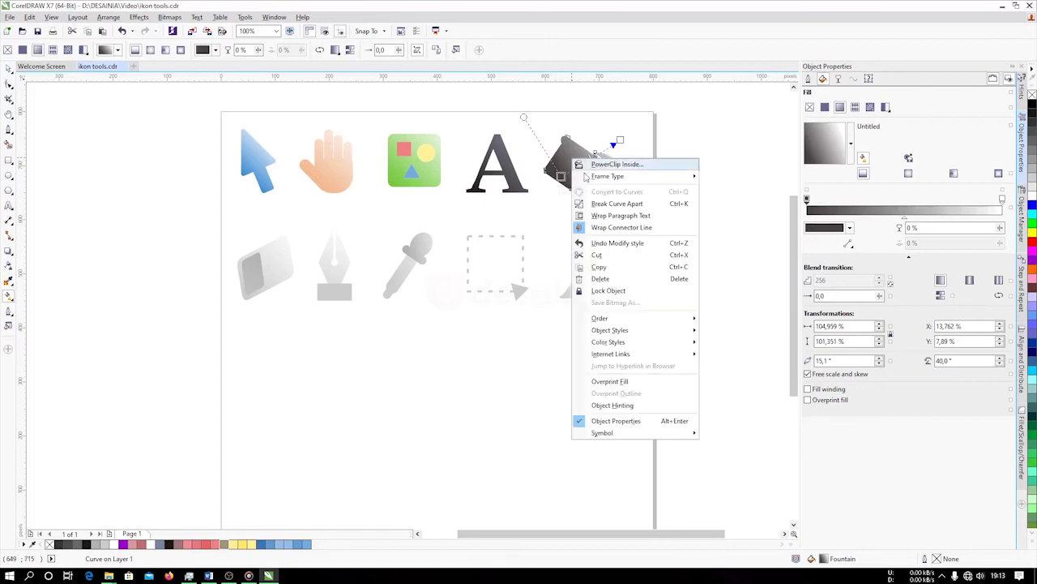
left_click(600, 203)
left_click(614, 171)
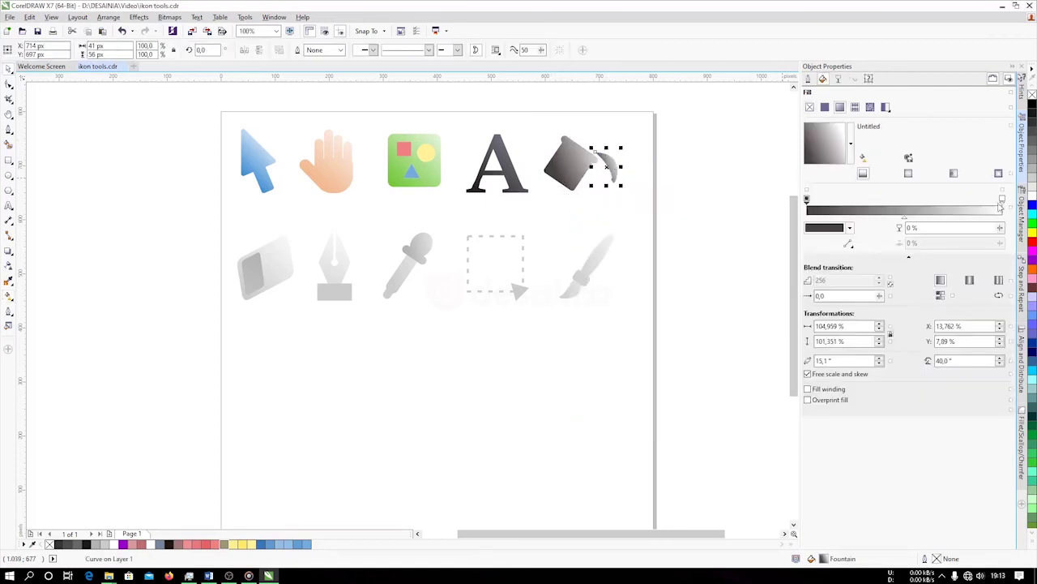
left_click(208, 544)
left_click(445, 203)
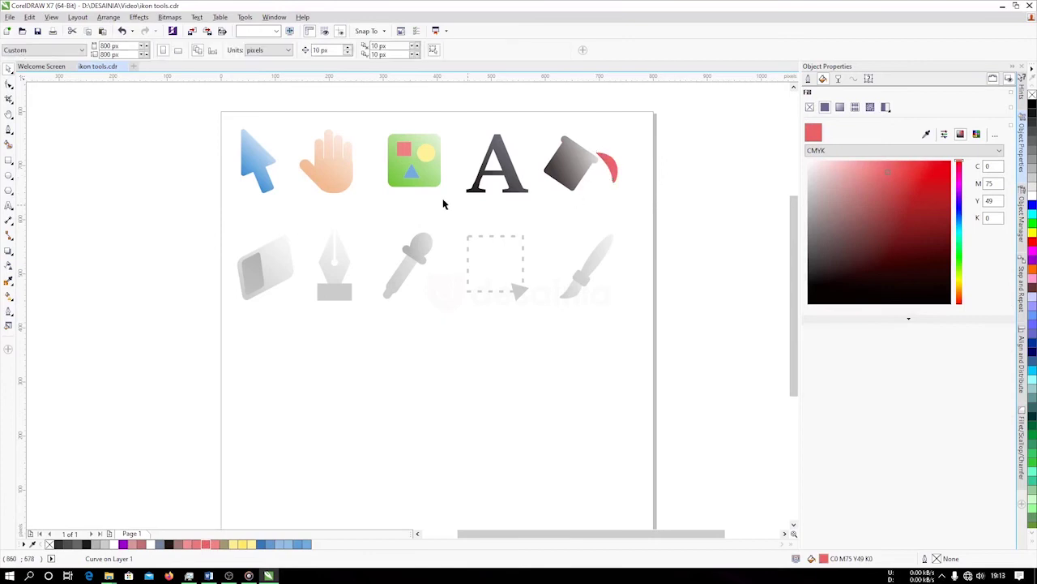
Recolour the paint bucket body's gradient start to blue.
key("Tab")
left_click(9, 295)
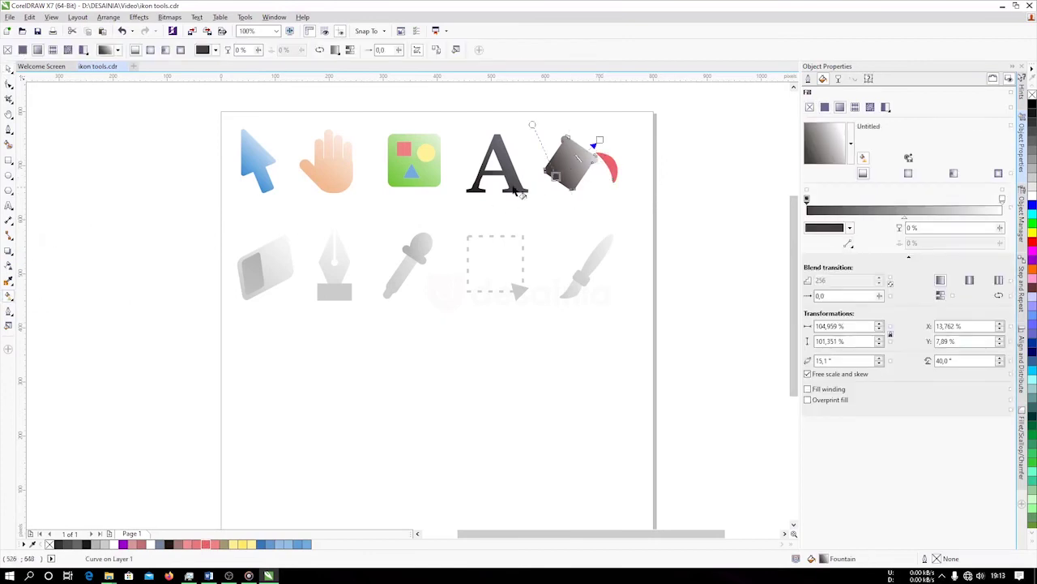
left_click(287, 545)
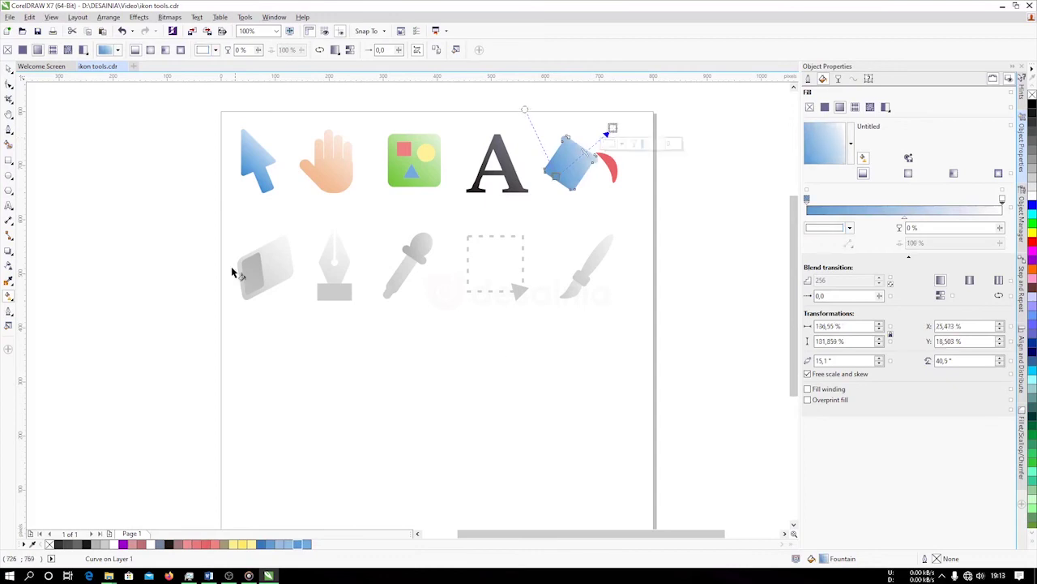
Recolour the eraser body's gradient start and end with shades of pink.
left_click(271, 272)
left_click(265, 289)
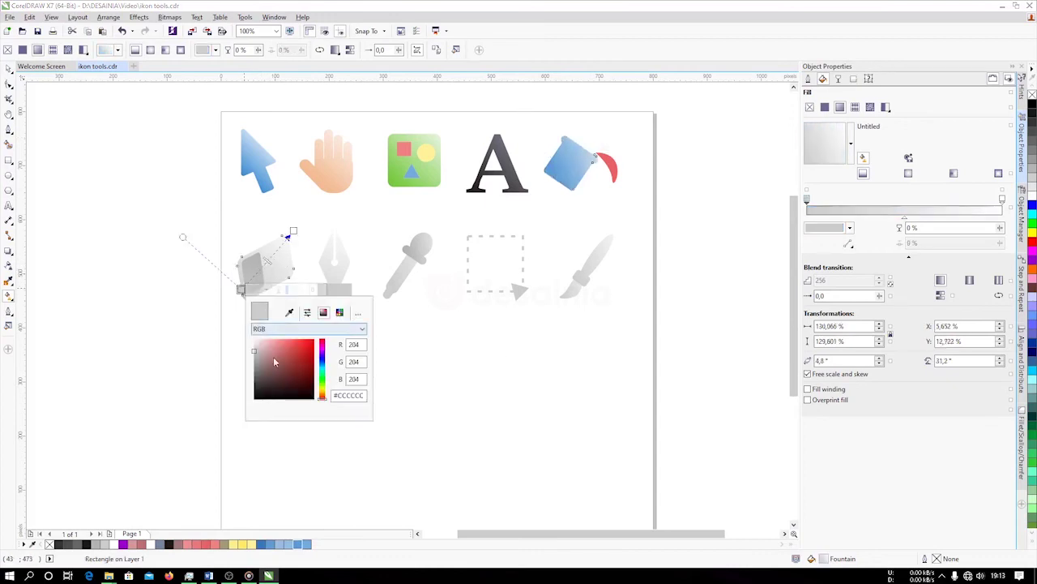
left_click(278, 343)
left_click(294, 231)
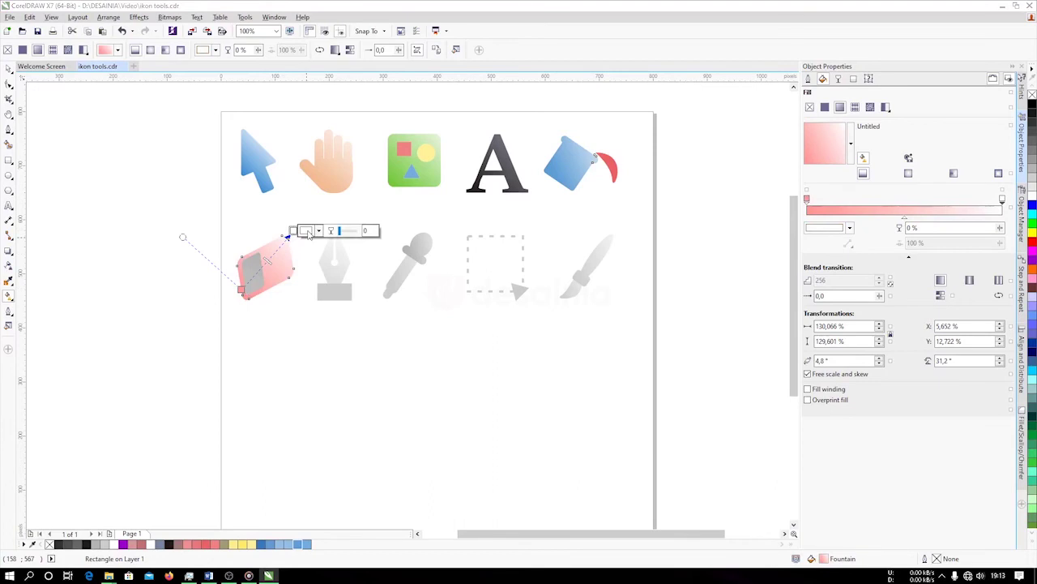
left_click(308, 231)
left_click(327, 280)
mouse_move(327, 280)
left_mouse_down()
mouse_move(335, 300)
mouse_move(323, 281)
left_mouse_up()
Recolour the gradient start and end of the eraser's inner sleeve with shades of light red.
left_click(254, 278)
left_click(226, 322)
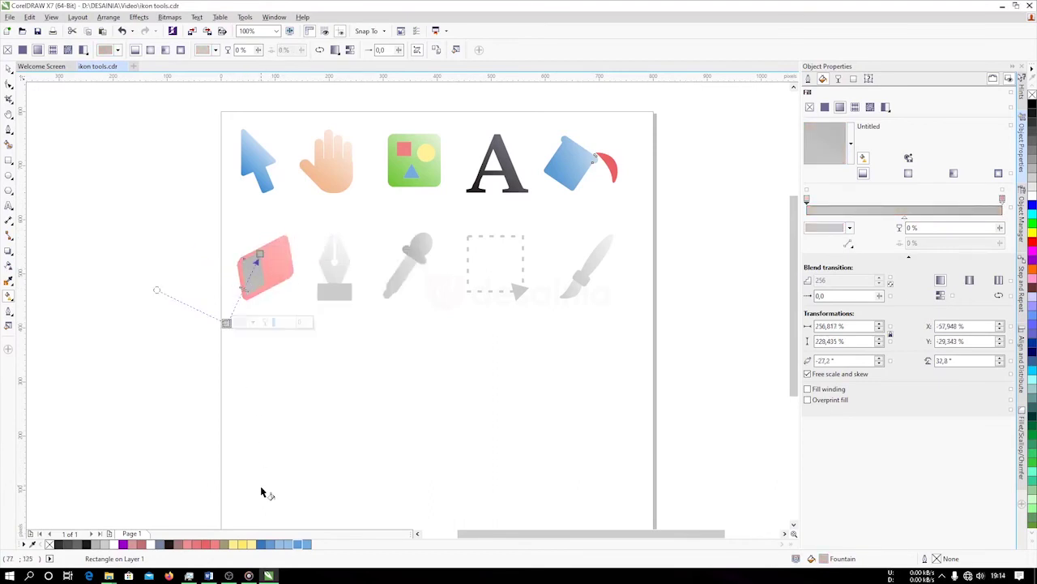
left_click(214, 544)
left_click(259, 253)
left_click(281, 252)
left_click(295, 307)
left_click_drag(298, 315, 305, 305)
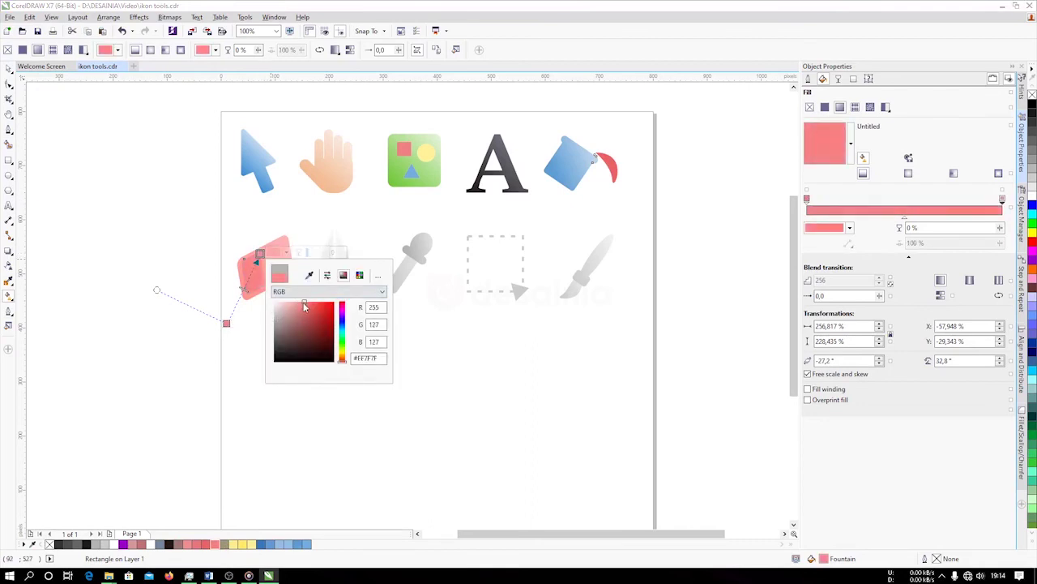
left_click(411, 343)
Fill the pen icon's base with blue and recolour the nib's gradient from yellow-orange at the start to brown at the end.
left_click(334, 305)
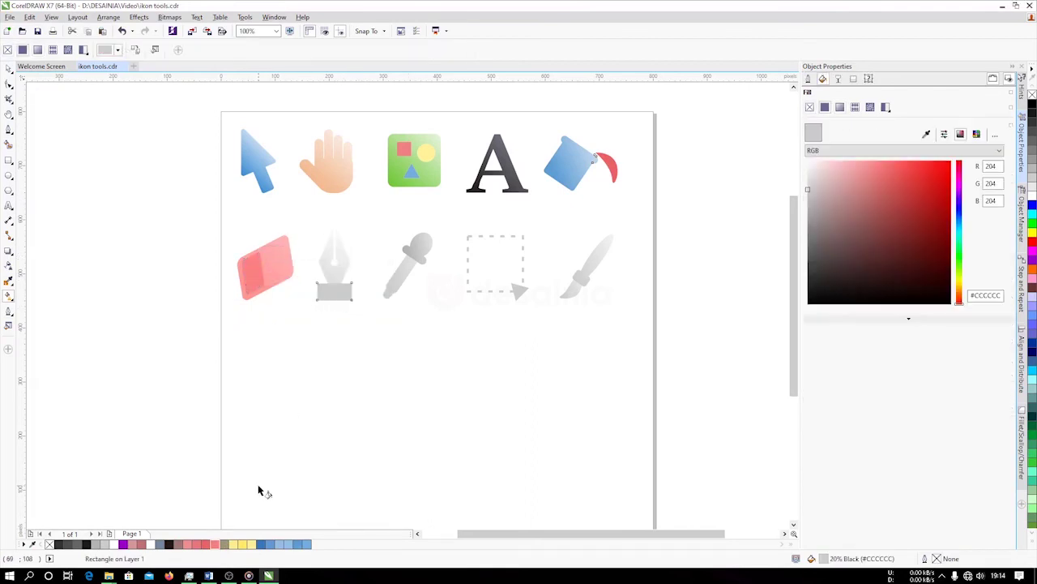
left_click(261, 544)
left_click(341, 270)
left_click(333, 305)
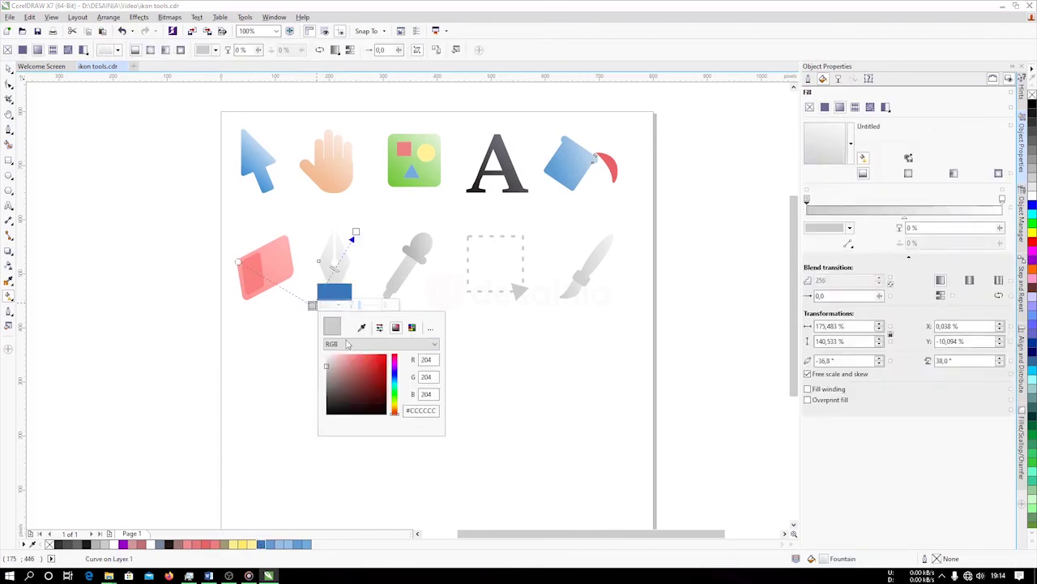
left_click(394, 407)
left_click_drag(355, 375, 351, 355)
left_click(356, 232)
left_click(368, 231)
left_click(437, 336)
left_click(397, 308)
left_click_drag(397, 308, 398, 301)
Add two intermediate stops to the pen nib's gradient, a yellow-orange one and a light peach one, #FFE8C7, at 66%.
left_click(334, 255)
left_click(888, 203)
double_click(887, 203)
left_click(849, 228)
left_click_drag(848, 287, 841, 288)
left_click(936, 203)
double_click(935, 203)
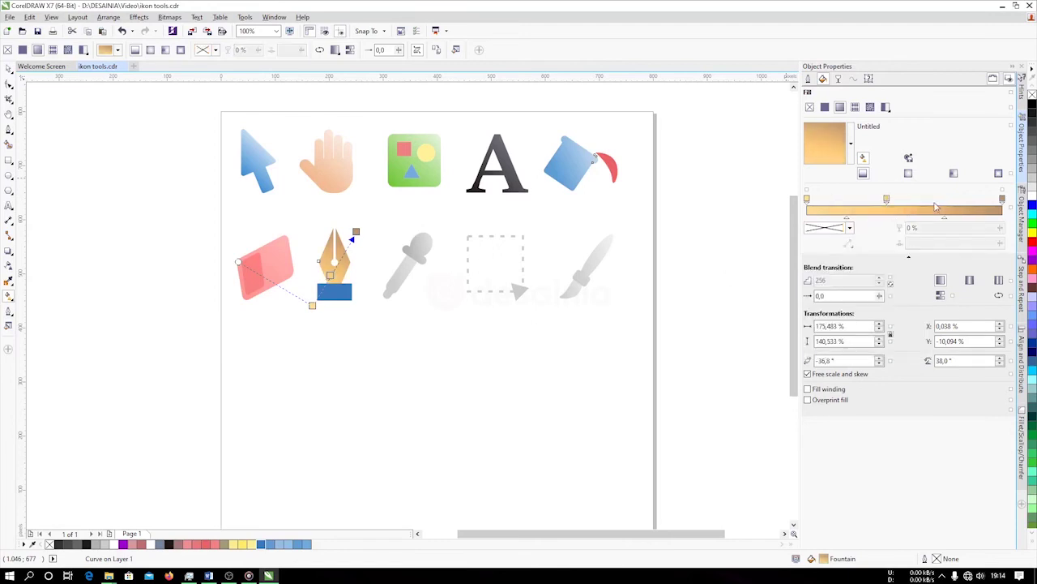
left_click(849, 228)
left_click_drag(843, 287, 825, 278)
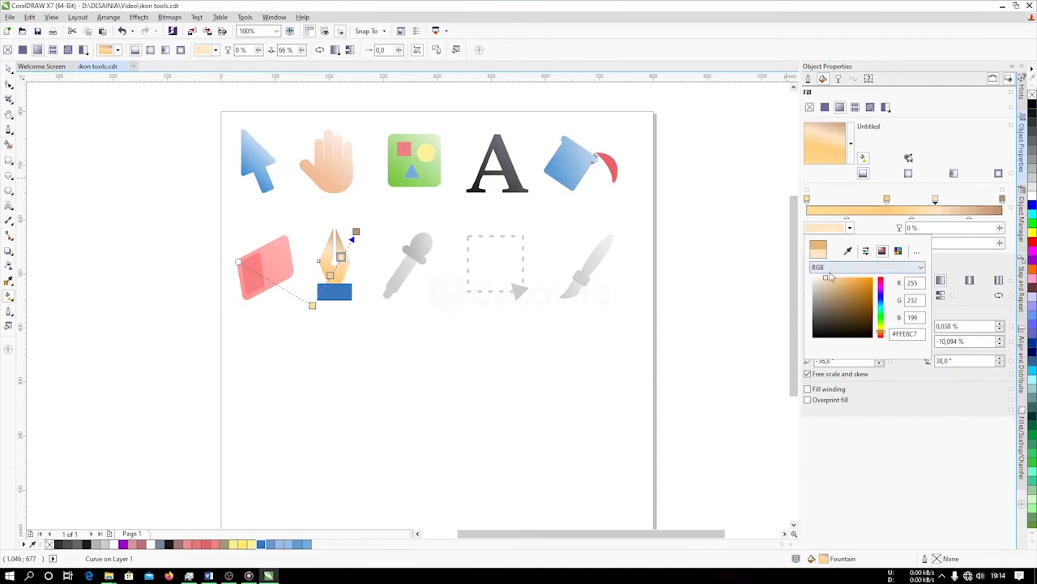
left_click(682, 213)
Recolour the eyedropper head's gradient start to red and its tube's gradient start to light blue.
left_click(414, 257)
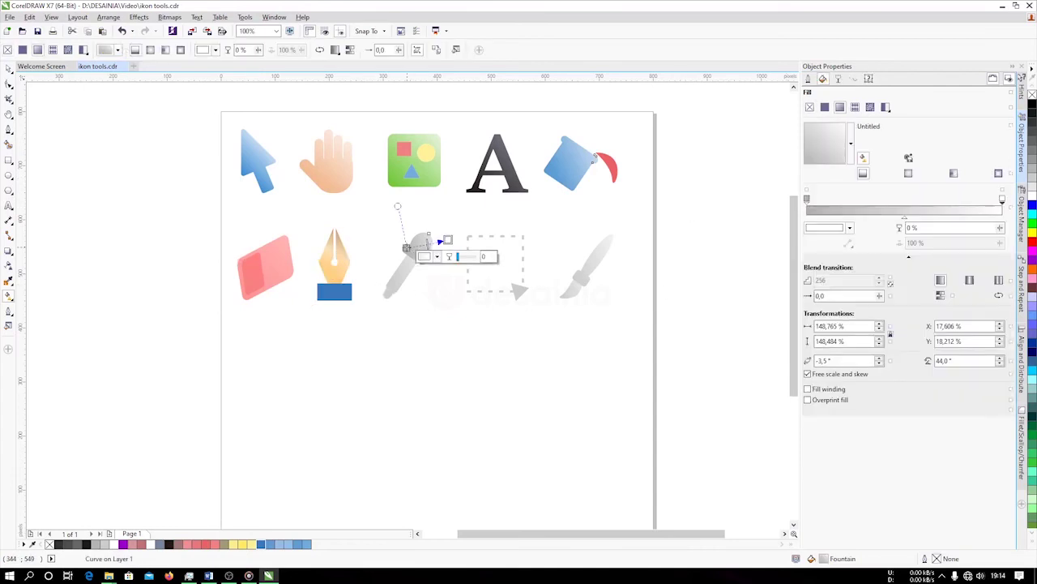
left_click(391, 289)
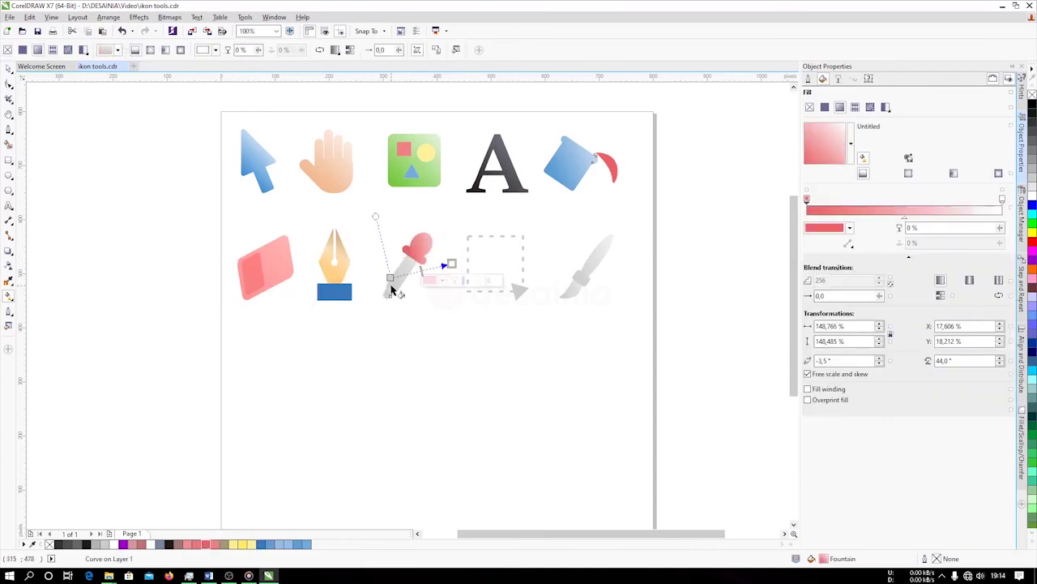
left_click(367, 295)
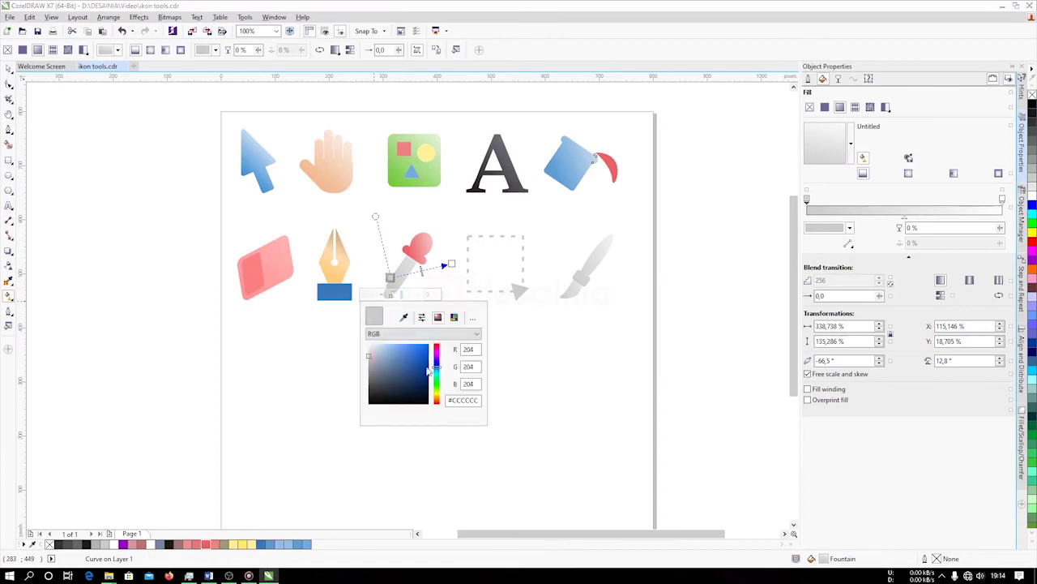
left_click(503, 342)
Set the dashed selection square's outline to 60% black and fill its triangle with blue, C77 M47 Y0 K0.
left_click(470, 258)
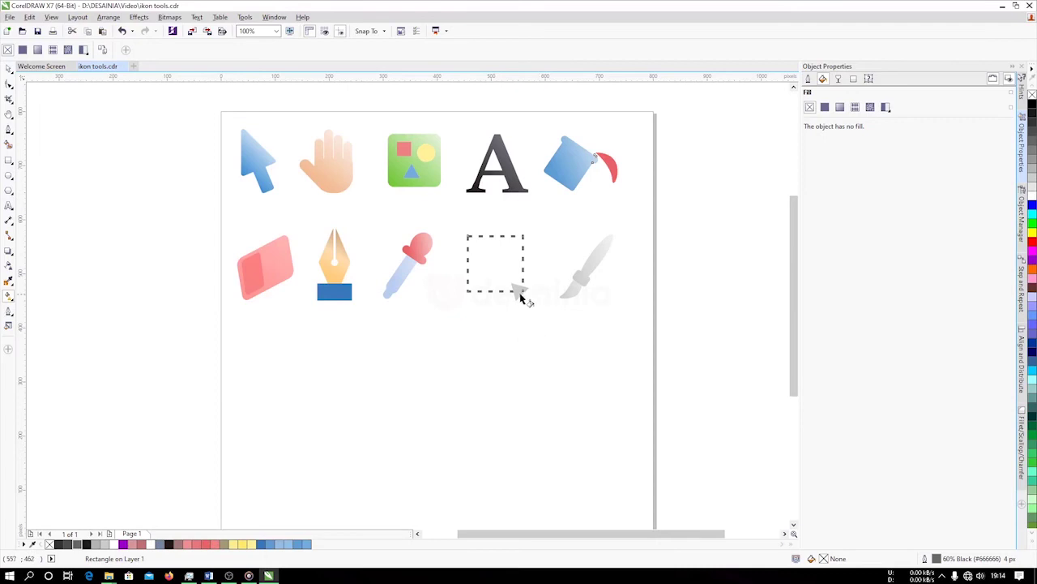
left_click(518, 292)
left_click(262, 544)
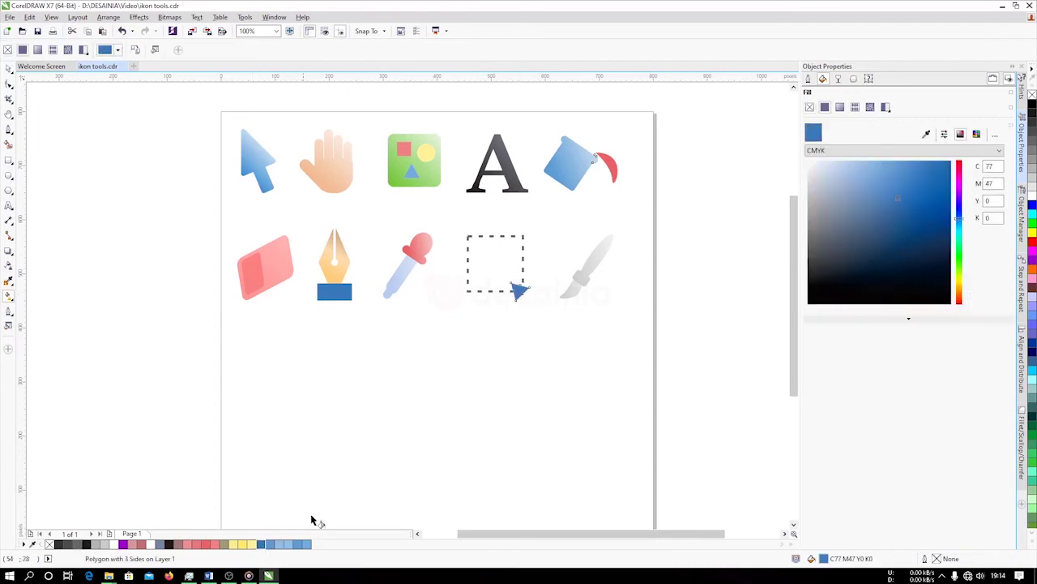
Recolour the gradient start of the paintbrush bristles to brown, #BD805D.
left_click(572, 300)
left_click(536, 309)
left_click(604, 411)
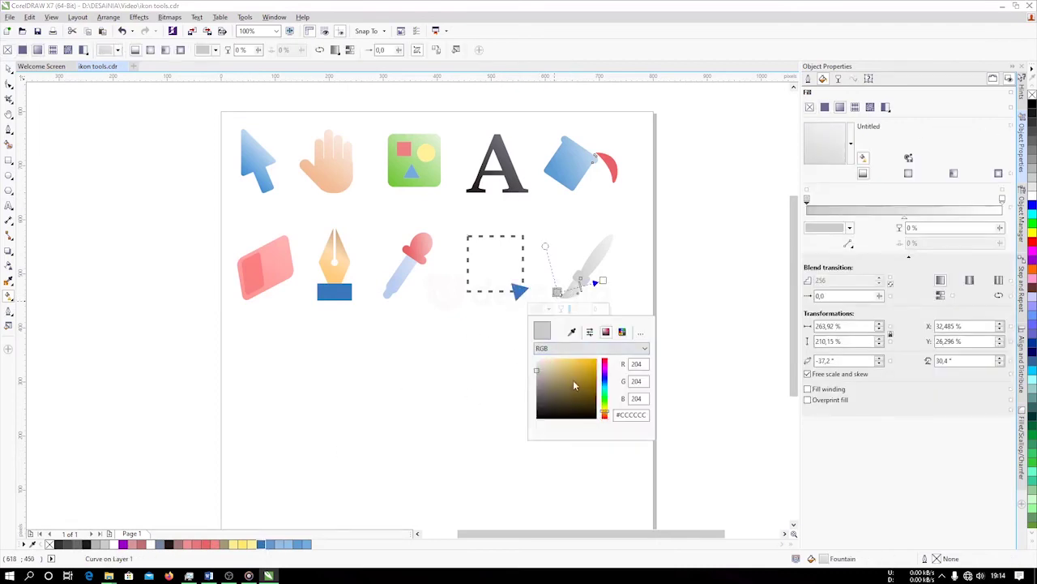
left_click(605, 415)
left_click(570, 376)
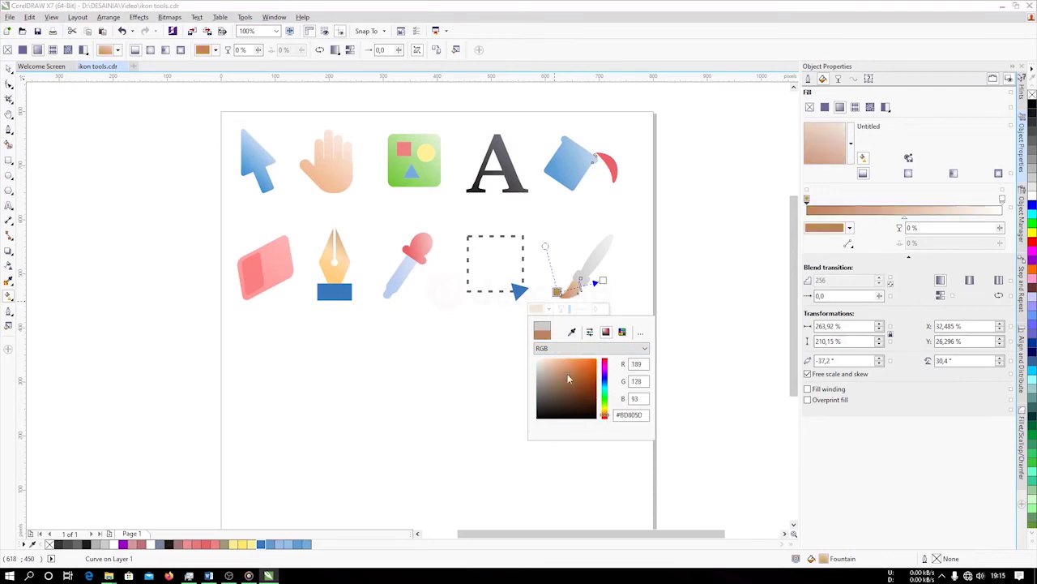
Recolour the paintbrush handle's gradient start to red and extend its gradient end farther up and outward.
left_click(590, 274)
left_click(593, 261)
left_click(565, 288)
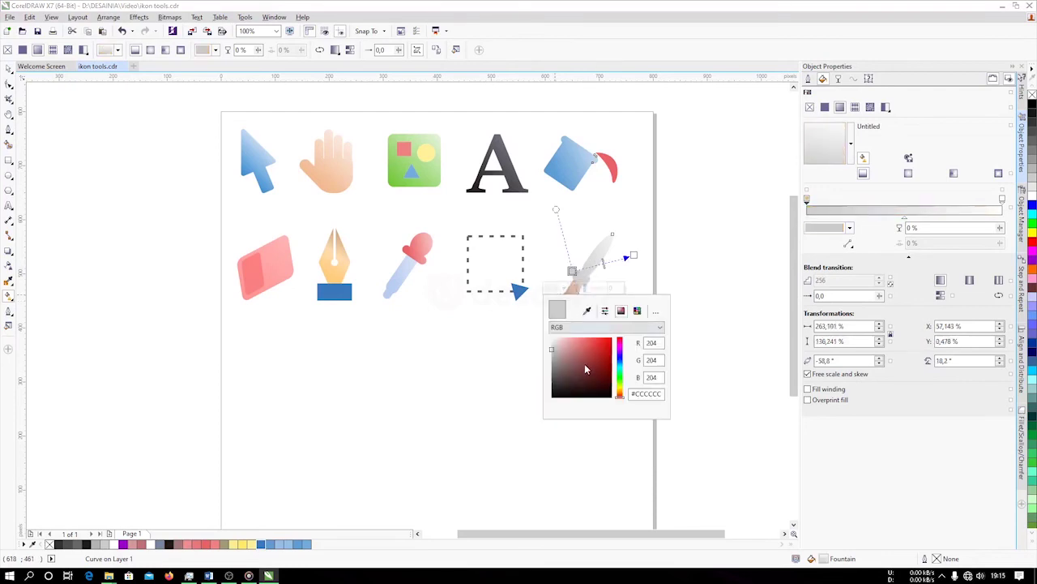
left_click(212, 544)
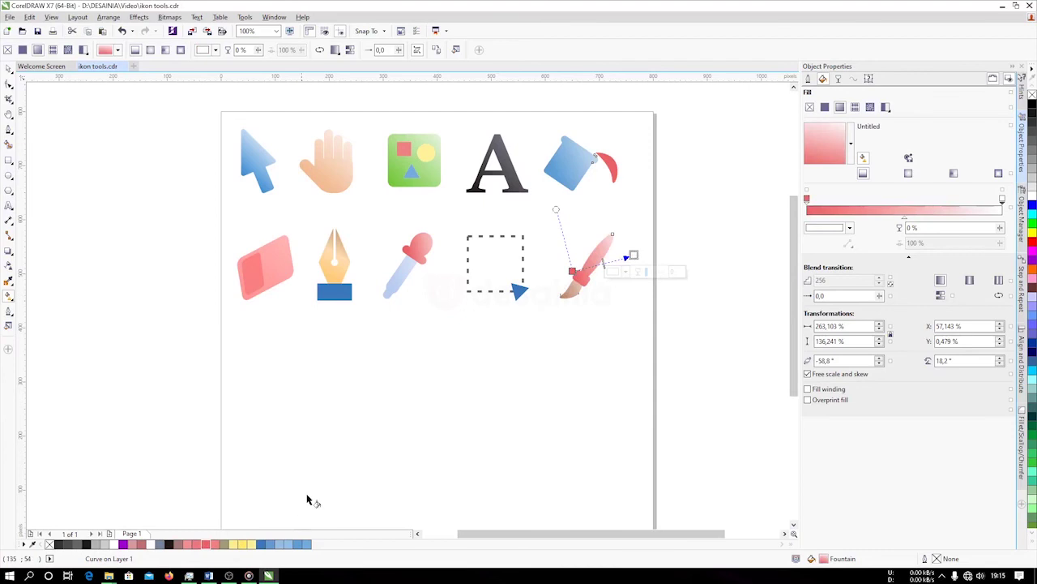
left_click_drag(634, 254, 652, 226)
left_click(7, 69)
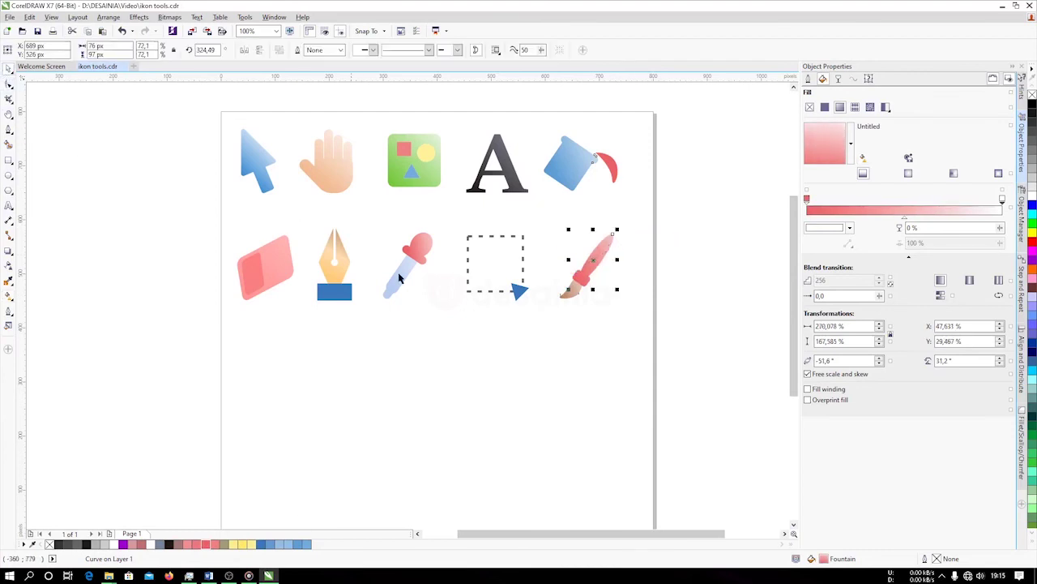
left_click(293, 256)
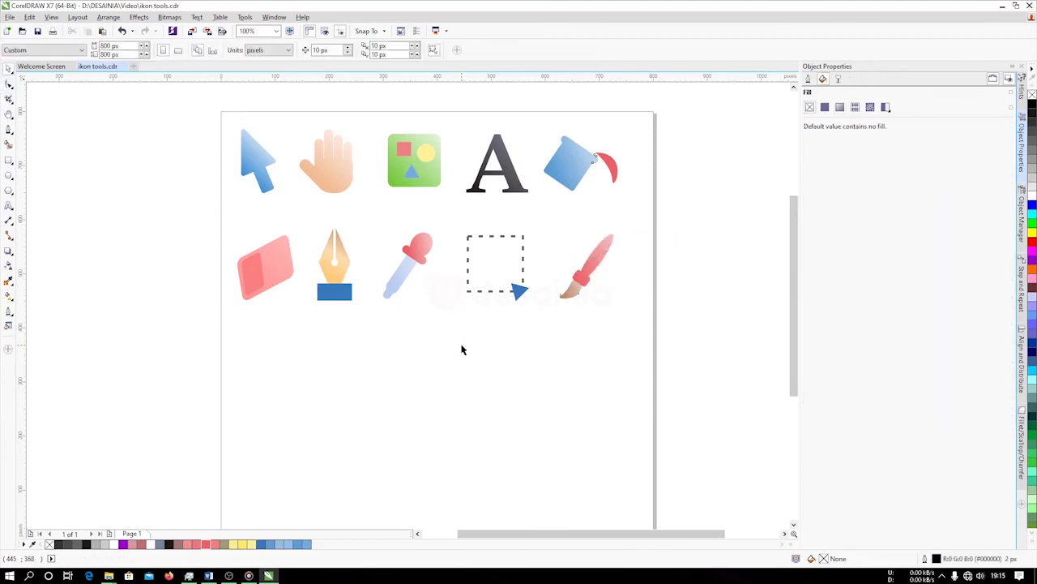
Draw a square about 101 px wide below the eraser icon and round its corners to about 10 px.
left_click_drag(377, 363, 383, 315)
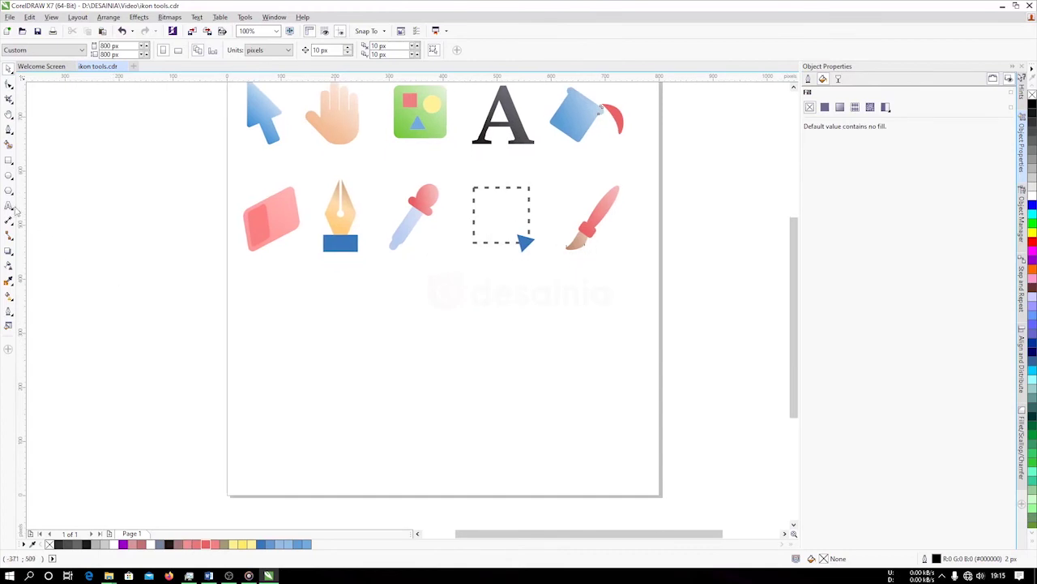
left_click(8, 160)
left_click_drag(259, 320, 316, 377)
left_click(8, 84)
left_click_drag(260, 321, 268, 329)
key("space")
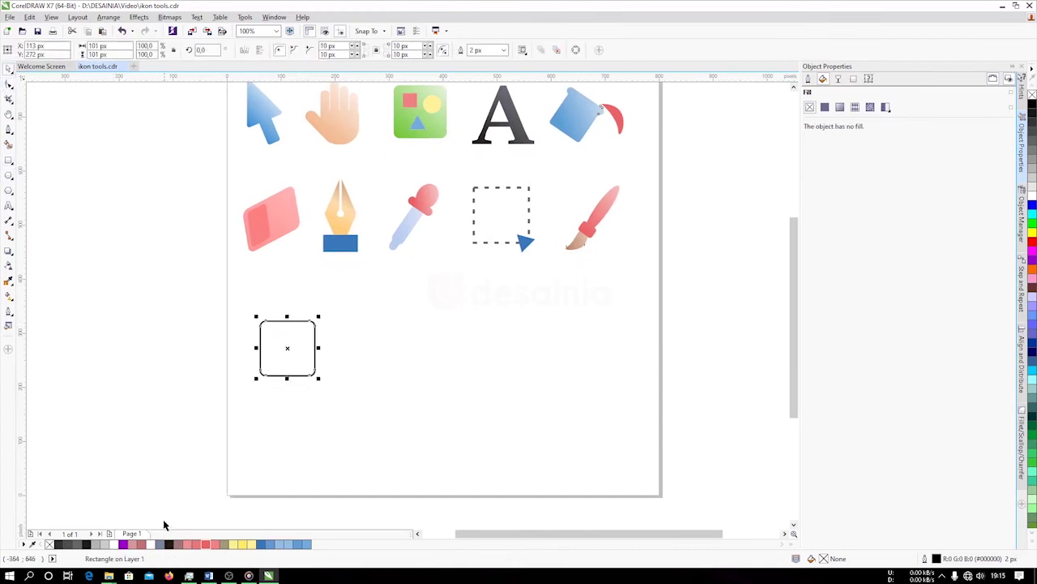
Fill the rounded square with 20% black, #CCCCCC, and apply a vertical gradient fading upward to white.
left_click(104, 544)
left_click(9, 297)
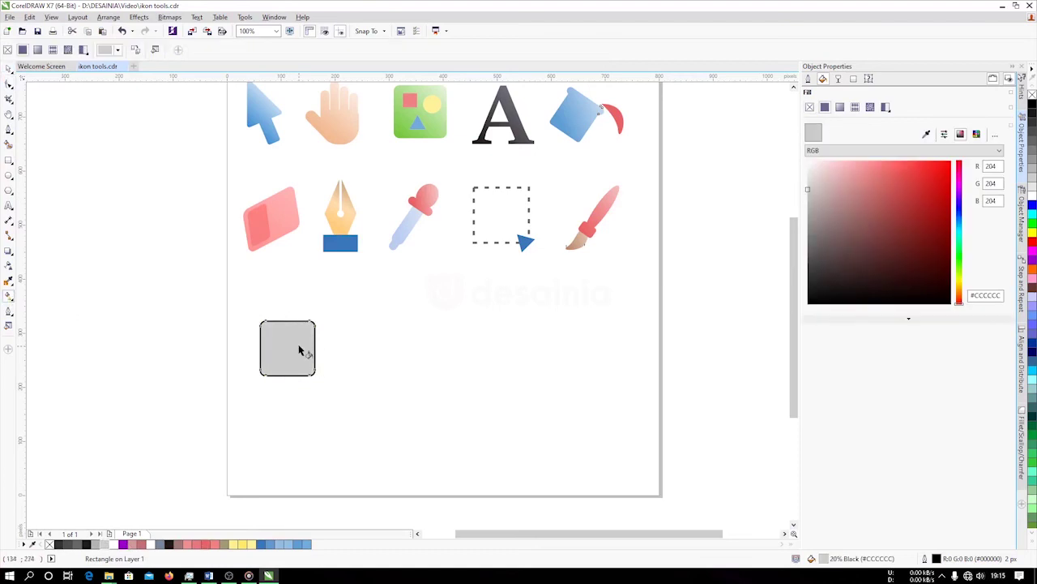
left_click_drag(286, 321, 286, 290)
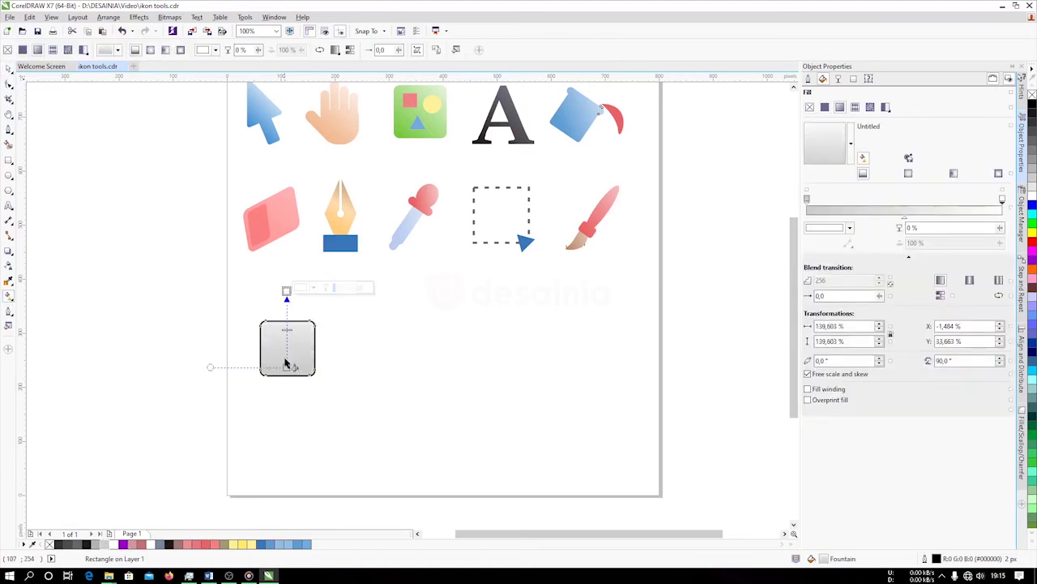
Add two stops to the square's gradient, make the lower one white at 35%, and pull the gradient end down to the square's top edge.
double_click(973, 203)
double_click(938, 203)
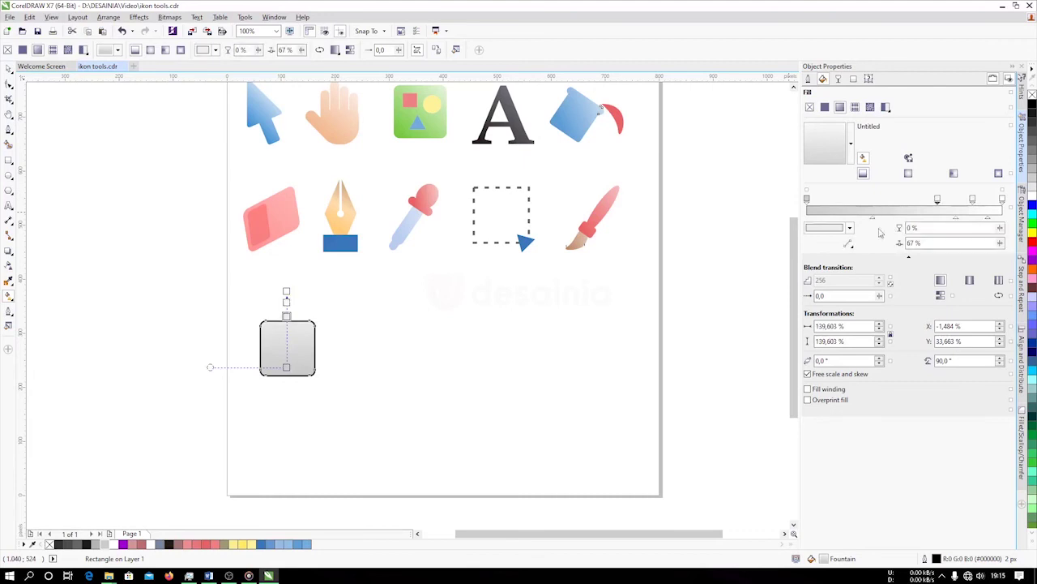
left_click(834, 227)
left_click_drag(848, 298, 773, 269)
left_click(686, 285)
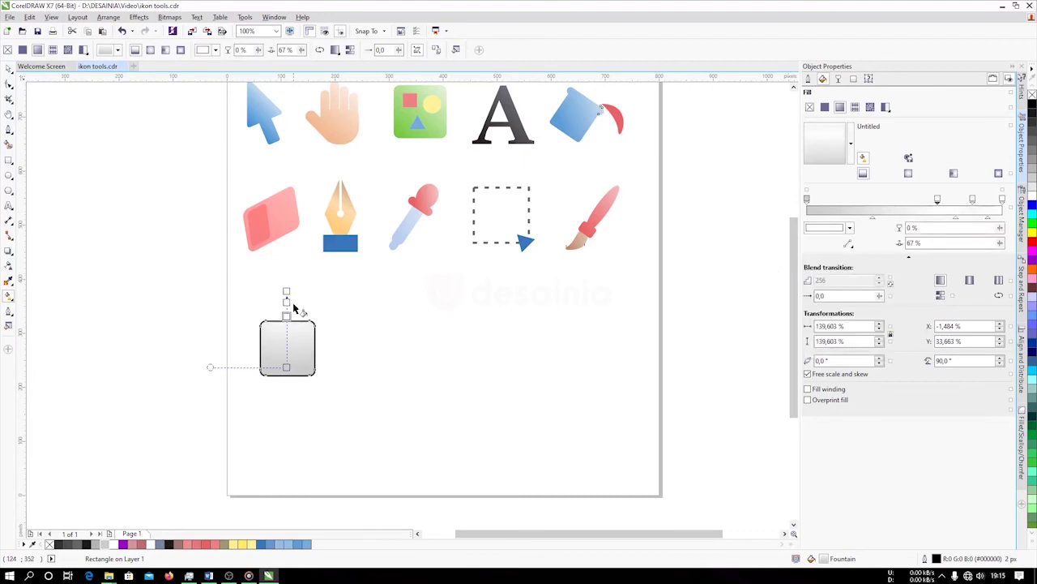
left_click_drag(286, 295, 286, 311)
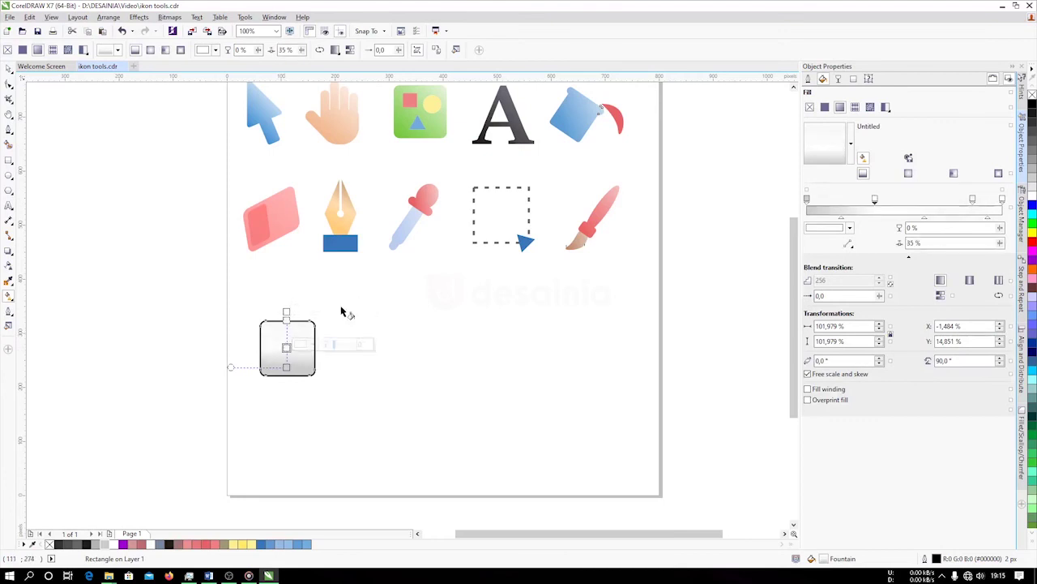
Change the rounded square's outline to light grey, #E6E6E6.
left_click(215, 253)
left_click(7, 69)
left_click(287, 347)
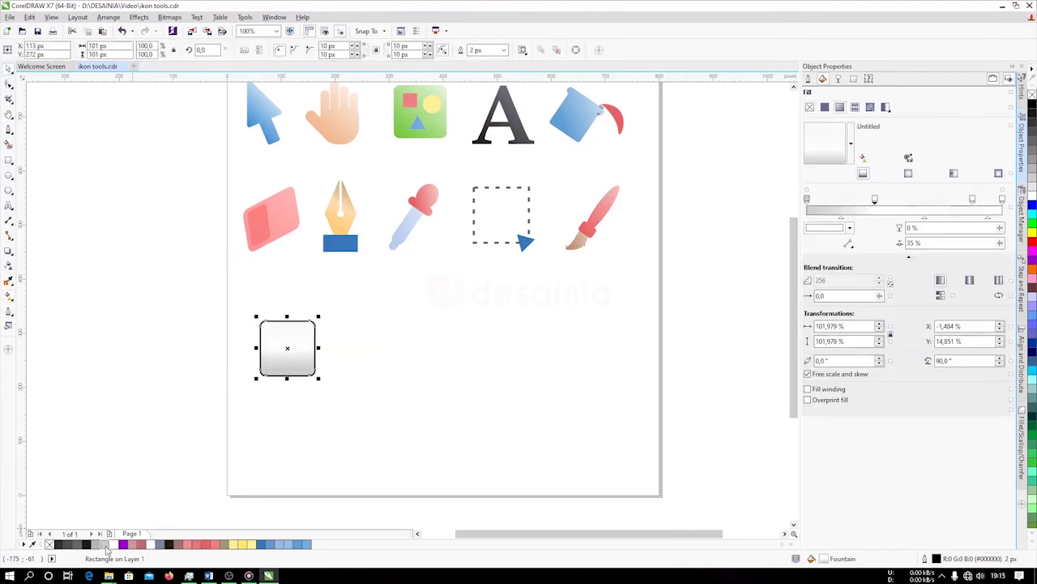
left_click(384, 324)
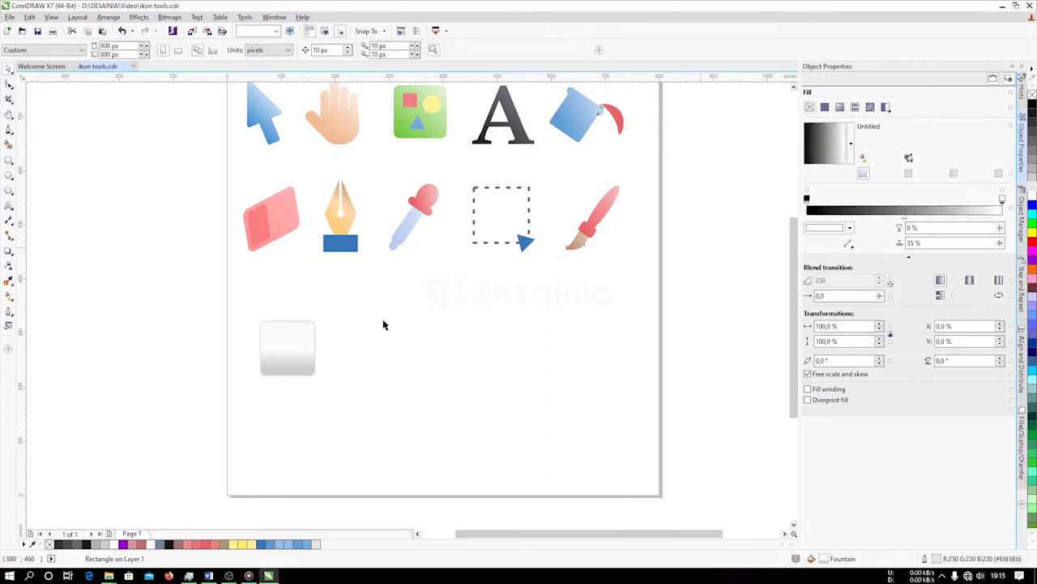
Place a copy of the grey square about 550 px to its right on the same level.
left_click(280, 343)
left_click_drag(325, 318, 593, 331)
left_click(667, 283)
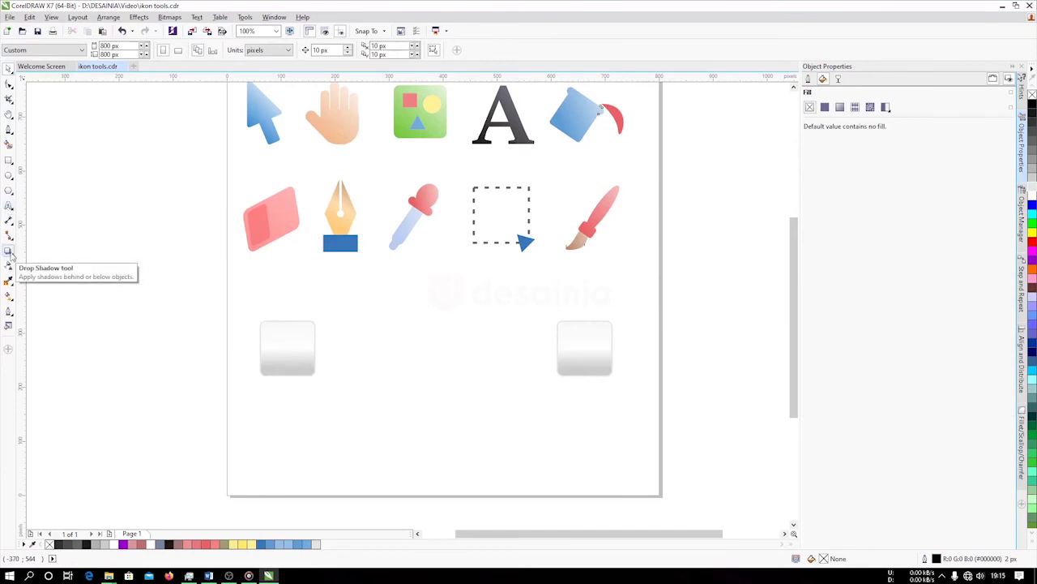
Blend the two grey squares with three intermediate squares and break the blend apart.
left_click(11, 254)
left_click(42, 273)
left_click_drag(288, 353, 582, 348)
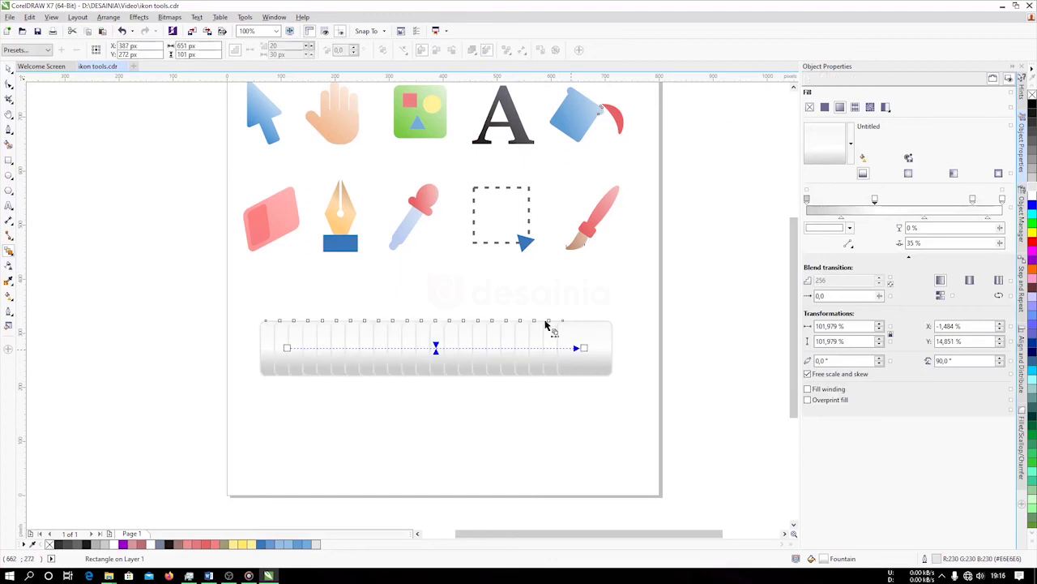
key("Return")
right_click(424, 335)
left_click(457, 349)
Duplicate the row of five squares about 130 px below the original row.
left_click_drag(238, 282, 662, 425)
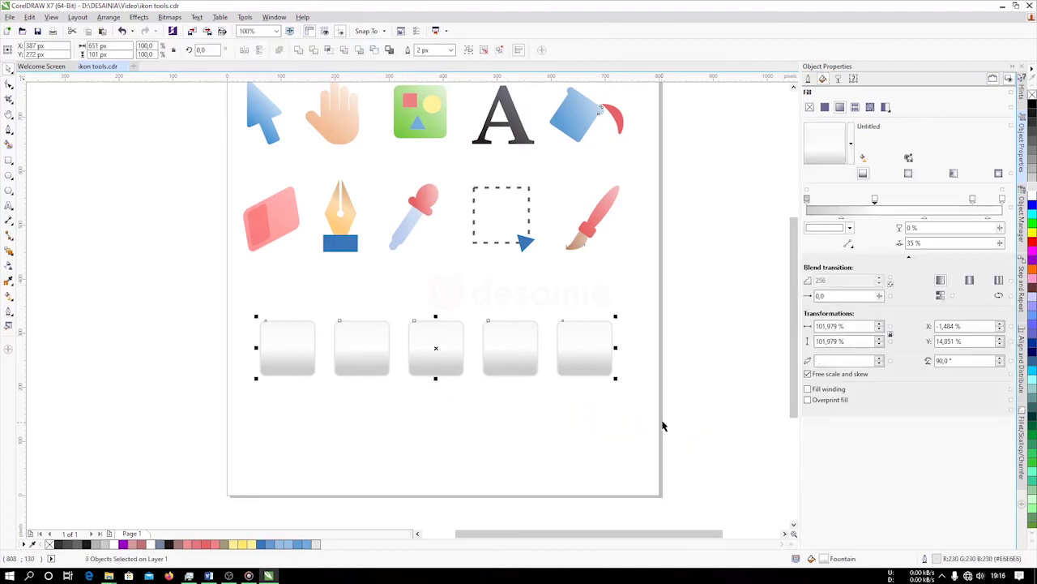
left_click_drag(598, 355, 599, 425)
right_click(600, 425)
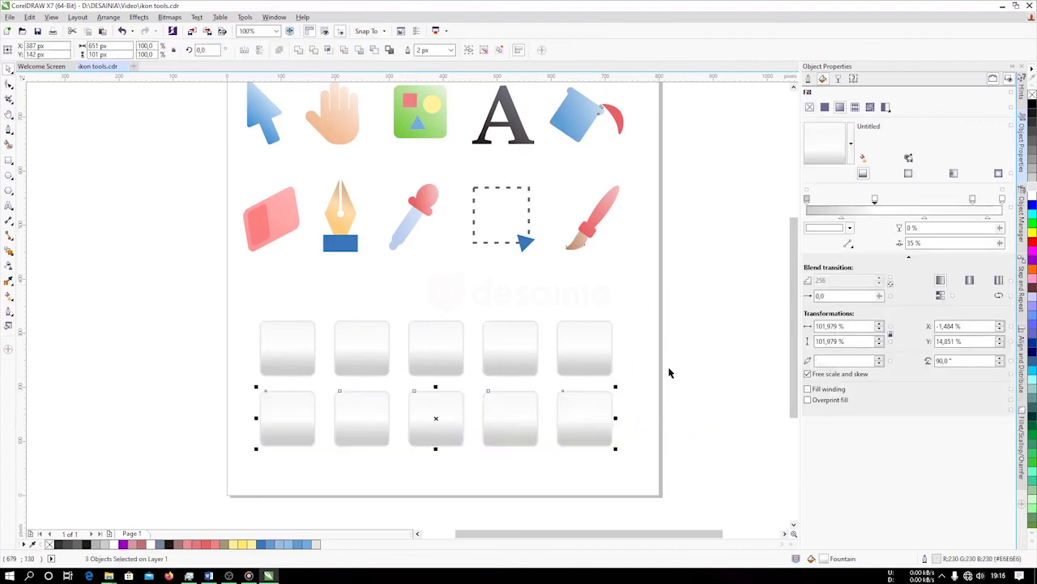
left_click(673, 348)
Move the blue arrow icon onto the first square of the upper row and scale it down to fit inside.
left_click_drag(295, 200, 305, 253)
left_click_drag(235, 102, 312, 223)
left_click_drag(274, 167, 299, 402)
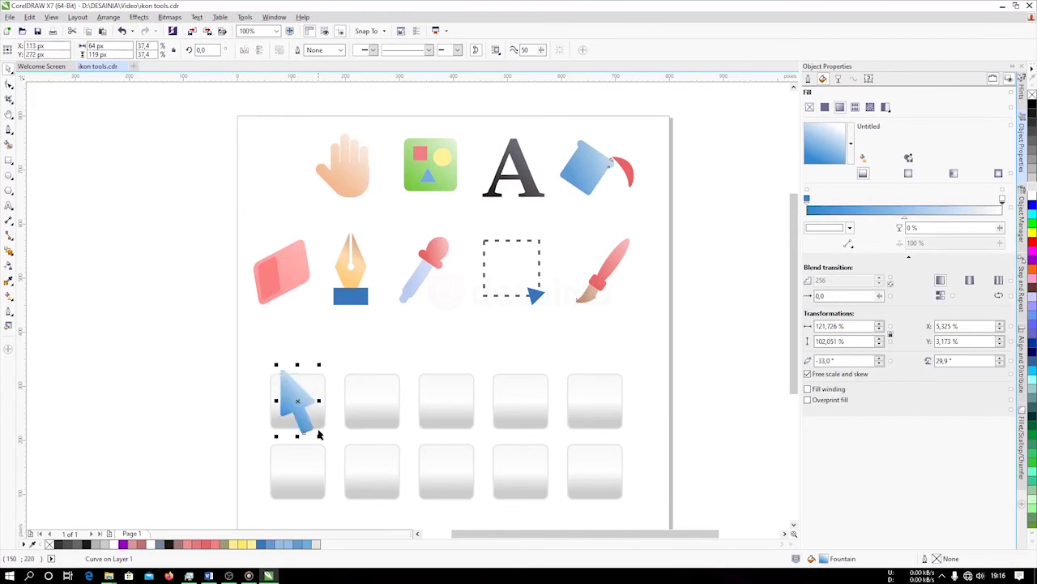
left_click_drag(313, 436, 313, 438)
left_click_drag(331, 361, 302, 233)
left_click(278, 253)
scroll(302, 233, "up", 1)
left_click(307, 139)
Move the hand icon onto the second square of the upper row and scale it down to about 58 by 69 px.
scroll(298, 213, "down", 2)
left_click_drag(219, 134, 468, 260)
left_click(255, 108)
left_click_drag(303, 180, 319, 295)
scroll(318, 295, "up", 1)
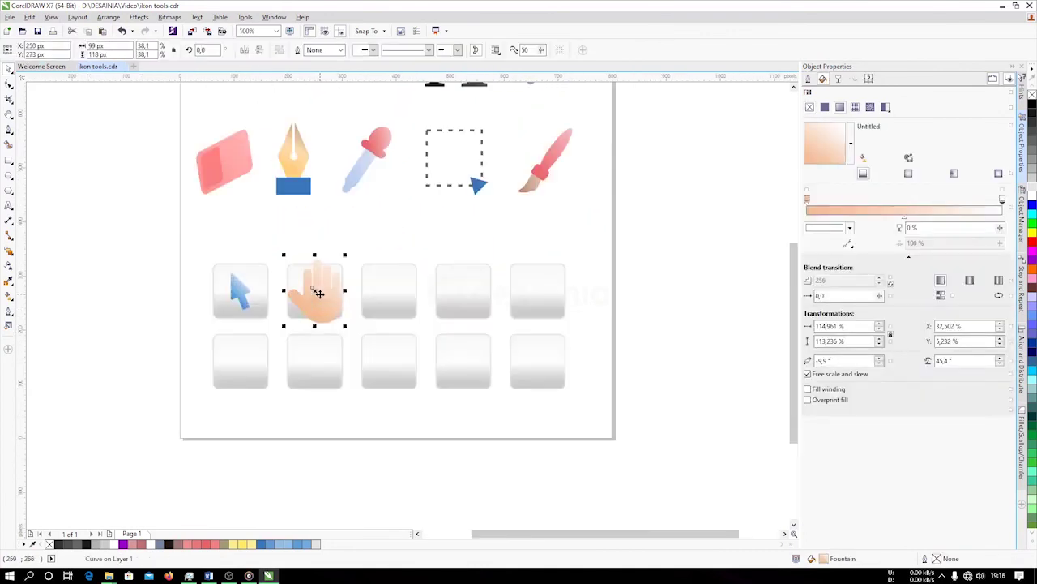
left_click_drag(346, 326, 337, 329)
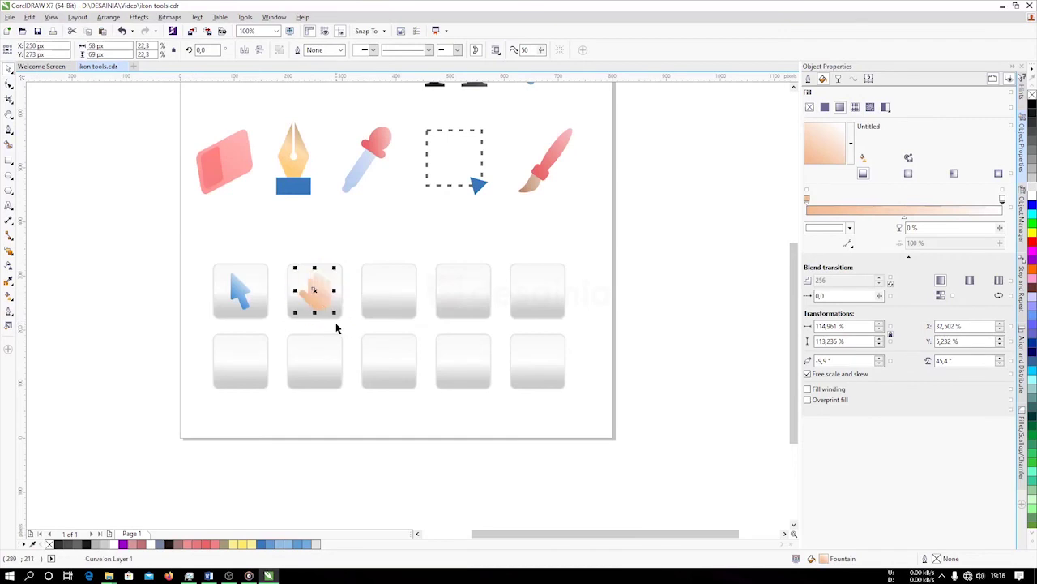
Change the white end colour of the hand icon's gradient fill to a reddish brown.
scroll(333, 269, "up", 1)
left_click(8, 296)
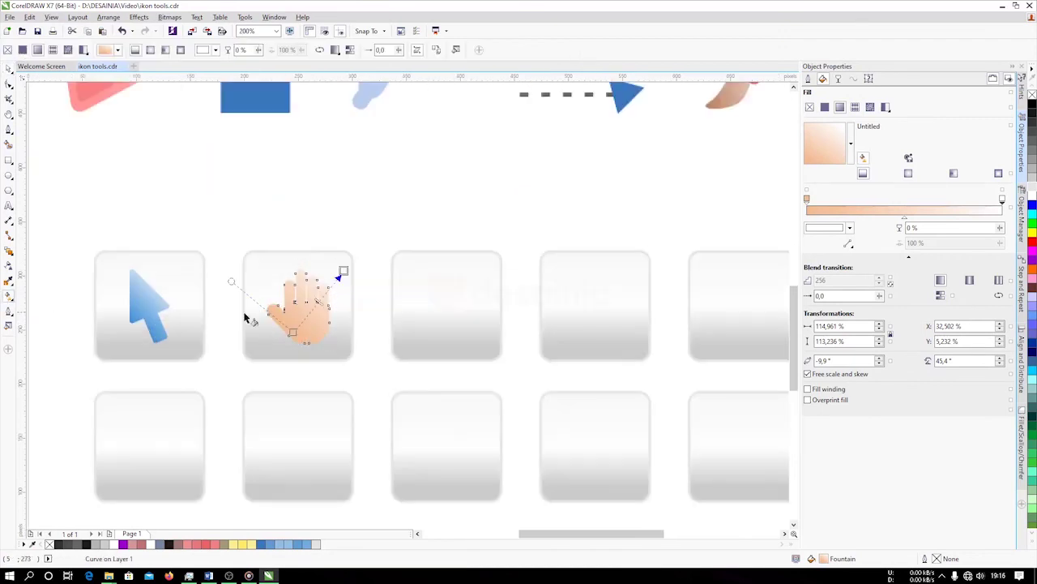
left_click(343, 271)
left_click(362, 271)
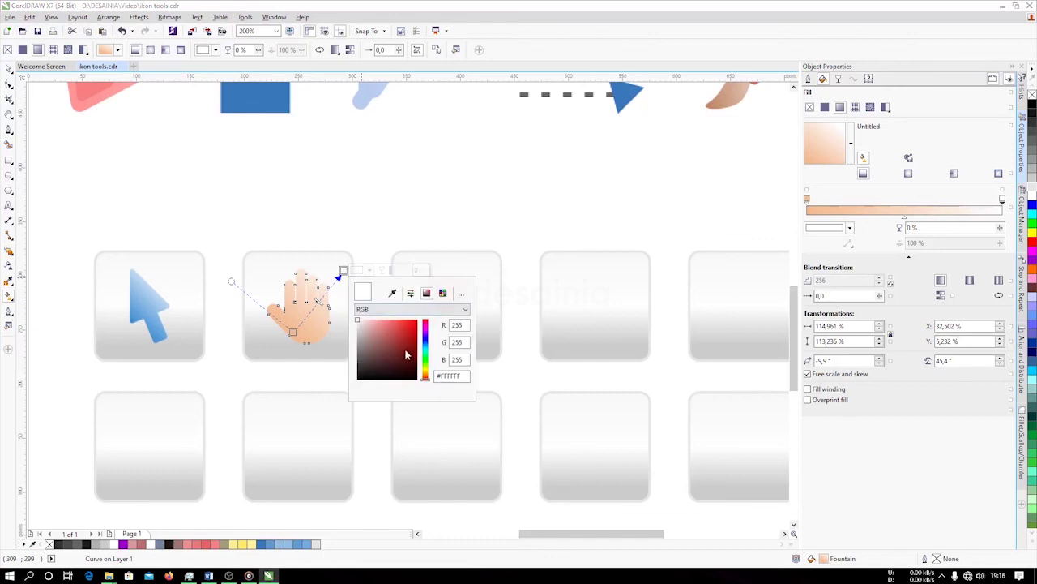
left_click(394, 351)
left_click_drag(429, 384, 412, 368)
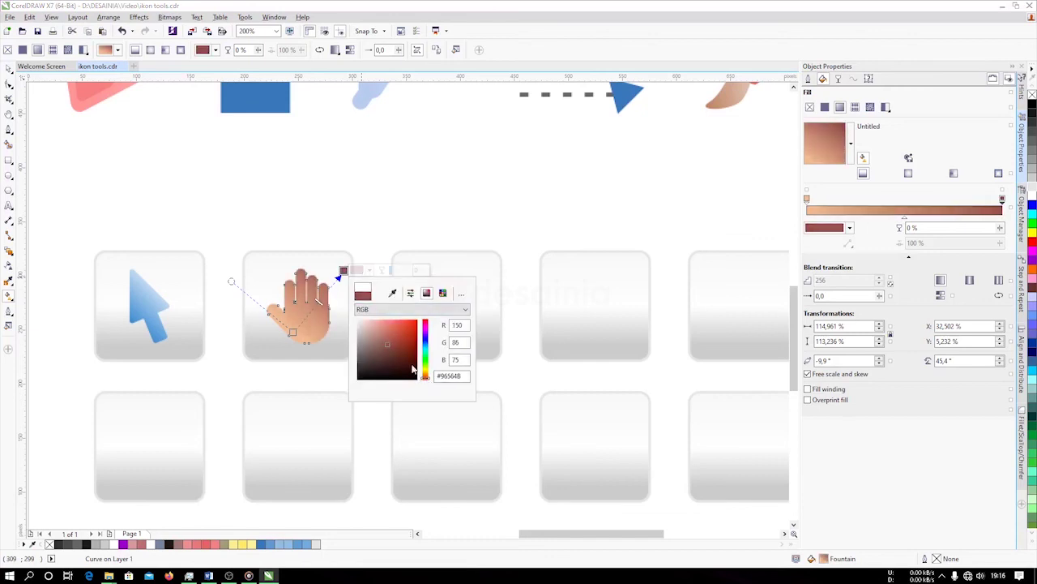
left_click(371, 215)
left_click(243, 205)
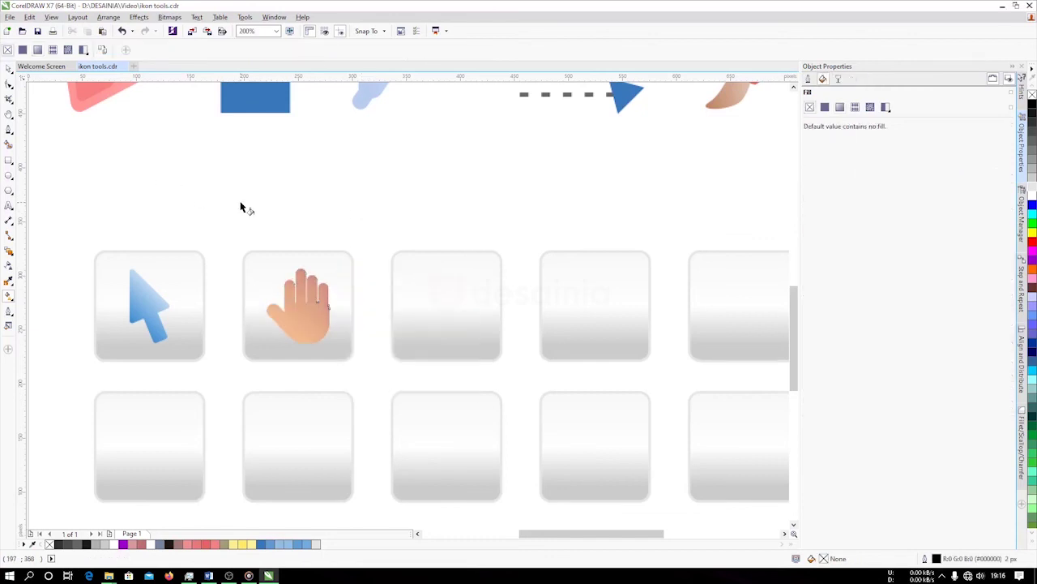
Move the green shapes icon onto the third square of the upper row and scale it down to about 77 px.
scroll(280, 269, "down", 2)
left_click_drag(280, 269, 270, 293)
left_click(8, 70)
scroll(228, 220, "down", 1)
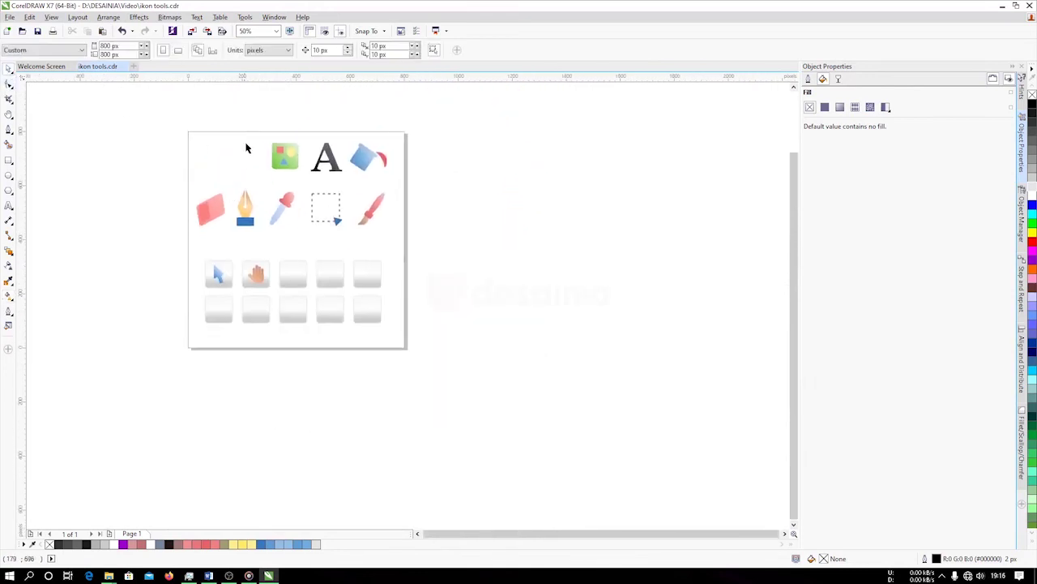
left_click_drag(286, 156, 294, 273)
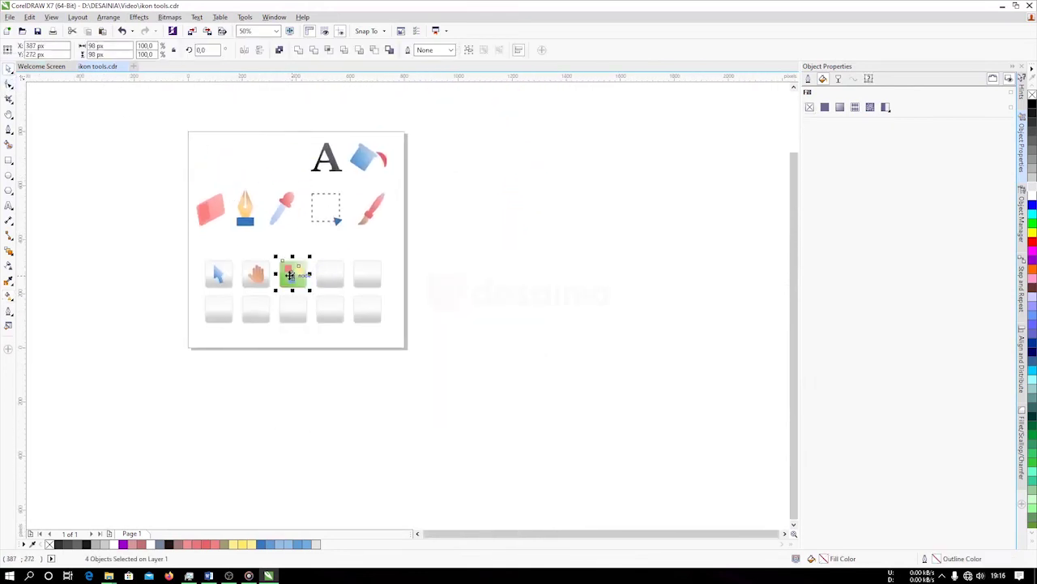
scroll(322, 305, "up", 1)
mouse_move(323, 307)
left_mouse_down()
mouse_move(321, 291)
mouse_move(322, 301)
left_mouse_up()
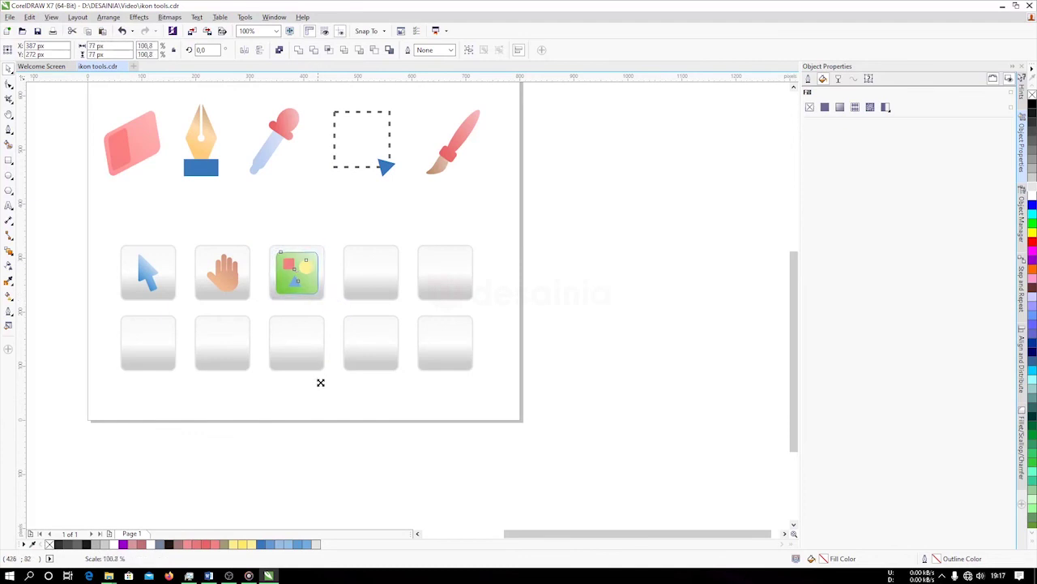
Move the letter A icon onto the fourth square of the upper row and scale it down to fit inside.
left_click_drag(328, 197, 334, 315)
left_click(370, 172)
left_click_drag(370, 172, 399, 416)
mouse_move(447, 260)
left_mouse_down()
mouse_move(427, 225)
mouse_move(437, 250)
left_mouse_up()
Move the whole paint bucket icon onto the fifth square of the upper row and scale it down to fit inside.
left_click_drag(384, 105, 505, 183)
left_click(436, 150)
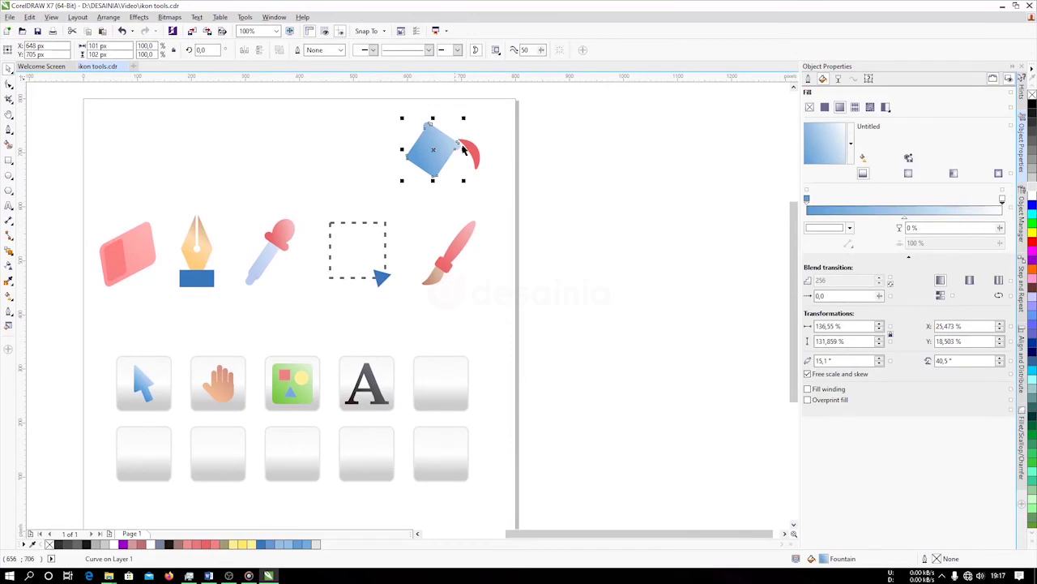
left_click_drag(366, 102, 520, 208)
left_click_drag(443, 149, 443, 384)
left_click_drag(482, 416, 459, 405)
Select both parts of the eraser icon and try mirroring it horizontally and vertically.
scroll(270, 338, "left", 3)
mouse_move(166, 160)
left_mouse_down()
mouse_move(278, 268)
mouse_move(284, 313)
left_mouse_up()
left_click(259, 51)
left_click(244, 50)
left_click(259, 50)
left_click(248, 51)
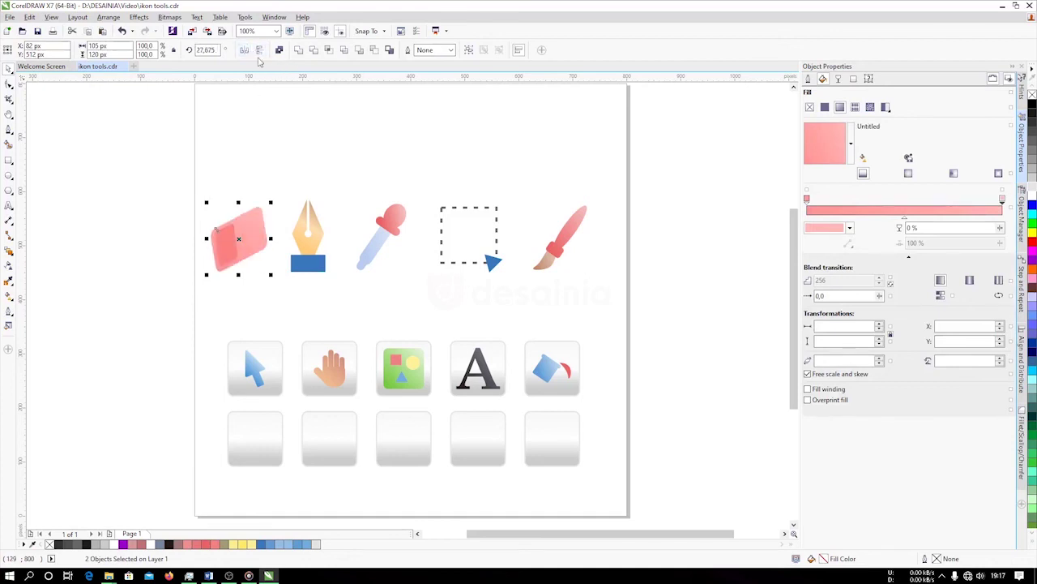
left_click(259, 51)
Rotate the eraser icon counter-clockwise to an angle of about 50.4°, with its darker end at the bottom.
mouse_move(265, 224)
left_mouse_down()
mouse_move(240, 162)
mouse_move(219, 158)
left_mouse_up()
mouse_move(275, 204)
left_mouse_down()
mouse_move(260, 180)
mouse_move(275, 188)
left_mouse_up()
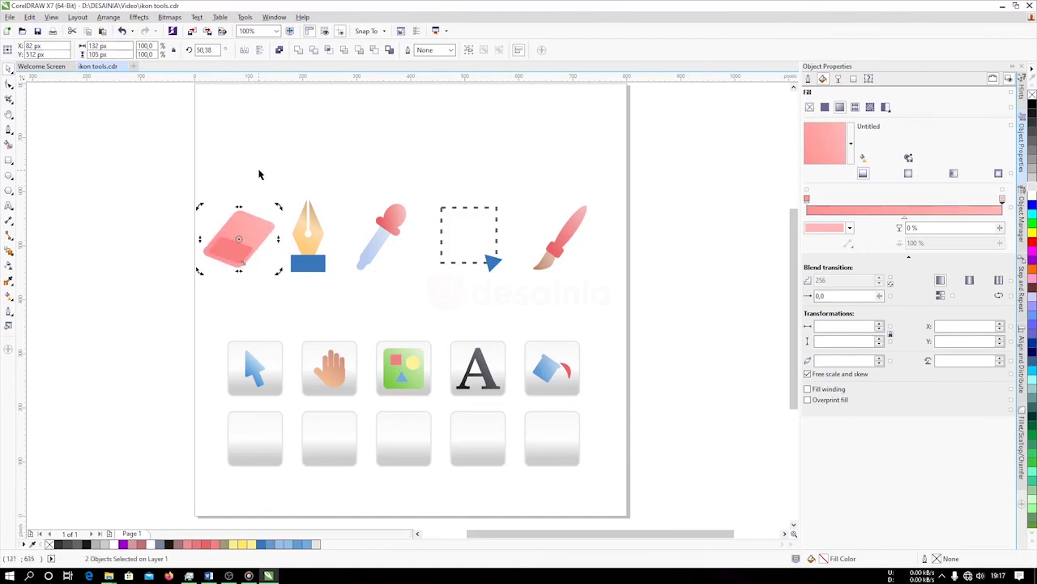
left_click(179, 188)
Move the eraser icon onto the first square of the lower row and scale it down to about 75 by 60 px.
left_click_drag(289, 289, 287, 291)
left_click_drag(285, 292, 267, 207)
left_click_drag(221, 154, 240, 357)
mouse_move(278, 321)
left_mouse_down()
mouse_move(262, 385)
mouse_move(274, 364)
left_mouse_up()
scroll(257, 380, "up", 2)
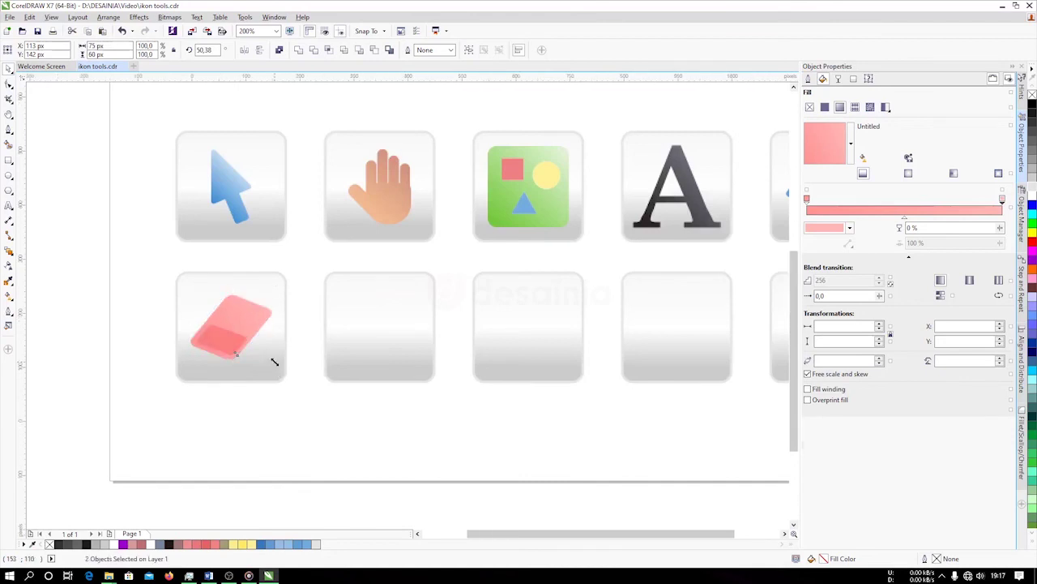
scroll(284, 337, "down", 2)
scroll(306, 279, "up", 1)
Move the pen nib icon onto the second square of the lower row and scale it down to fit inside.
left_click_drag(308, 225, 331, 430)
left_click(292, 442)
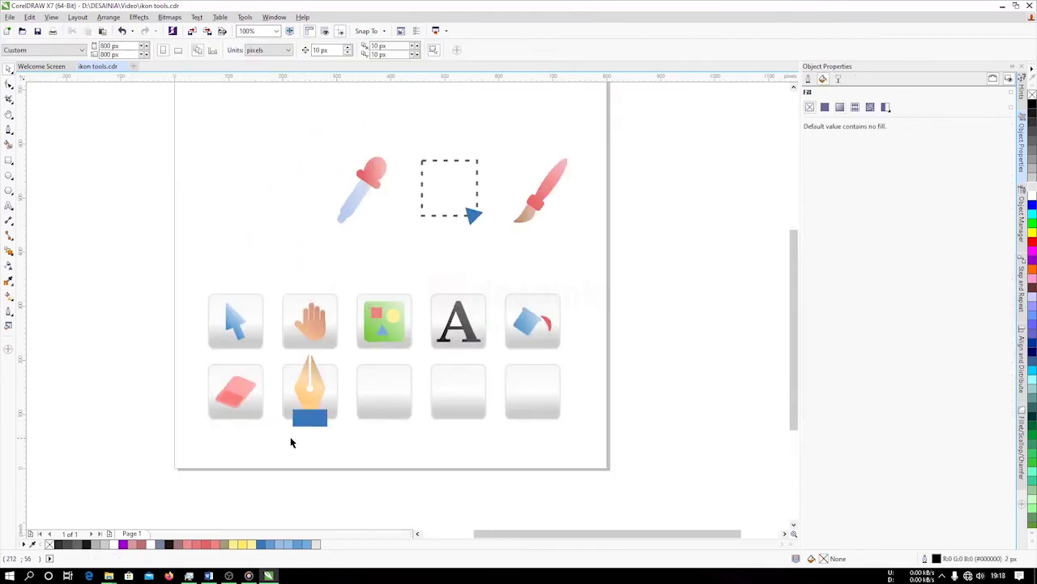
left_click_drag(332, 354, 333, 354)
left_click_drag(327, 430, 323, 430)
left_click(352, 439)
Move the eyedropper icon onto the third square of the lower row and scale it down to about 47 by 63 px.
left_click_drag(293, 134, 393, 239)
left_click_drag(364, 189, 386, 393)
left_click_drag(410, 357, 400, 369)
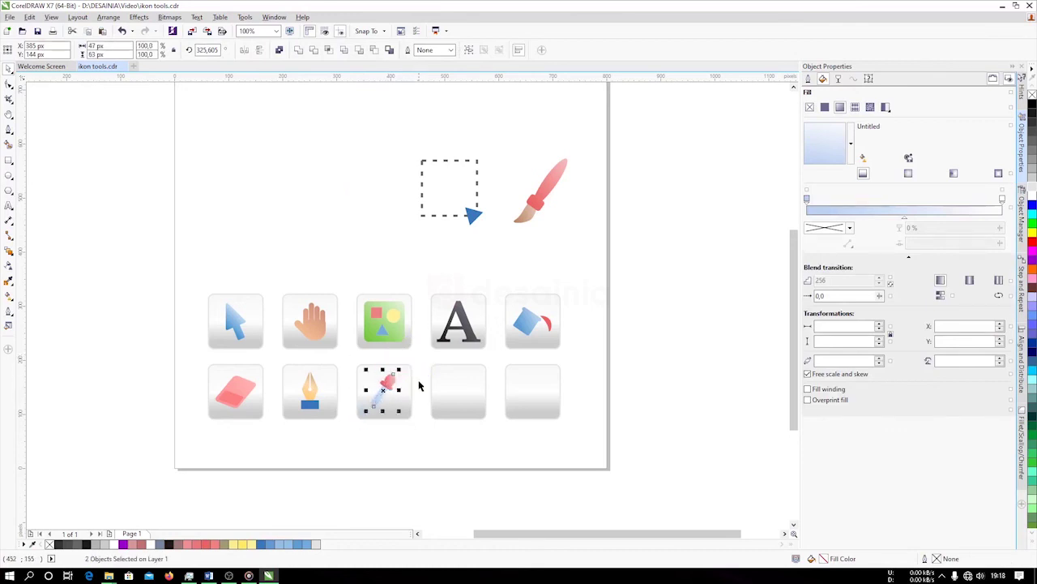
left_click(417, 367)
Move the dashed selection icon onto the fourth square of the lower row and scale it down to fit inside.
left_click_drag(395, 136, 512, 267)
mouse_move(486, 227)
left_mouse_down()
mouse_move(464, 208)
mouse_move(473, 413)
mouse_move(484, 426)
left_mouse_up()
left_click(514, 227)
Move the brush icon onto the fifth square of the lower row and scale it down to fit inside.
left_click_drag(491, 138, 646, 279)
left_click_drag(568, 160, 563, 356)
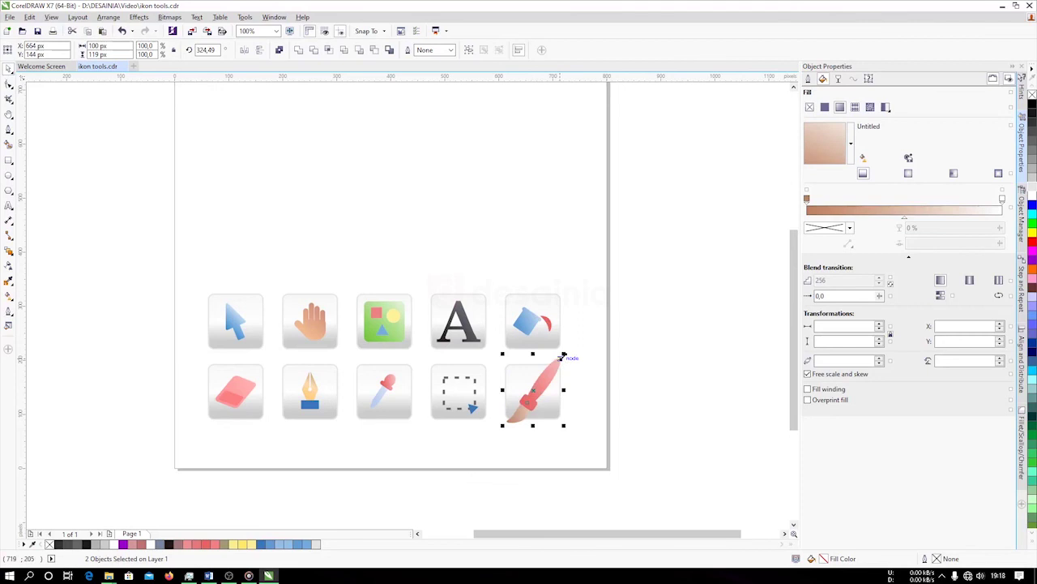
left_click(598, 351)
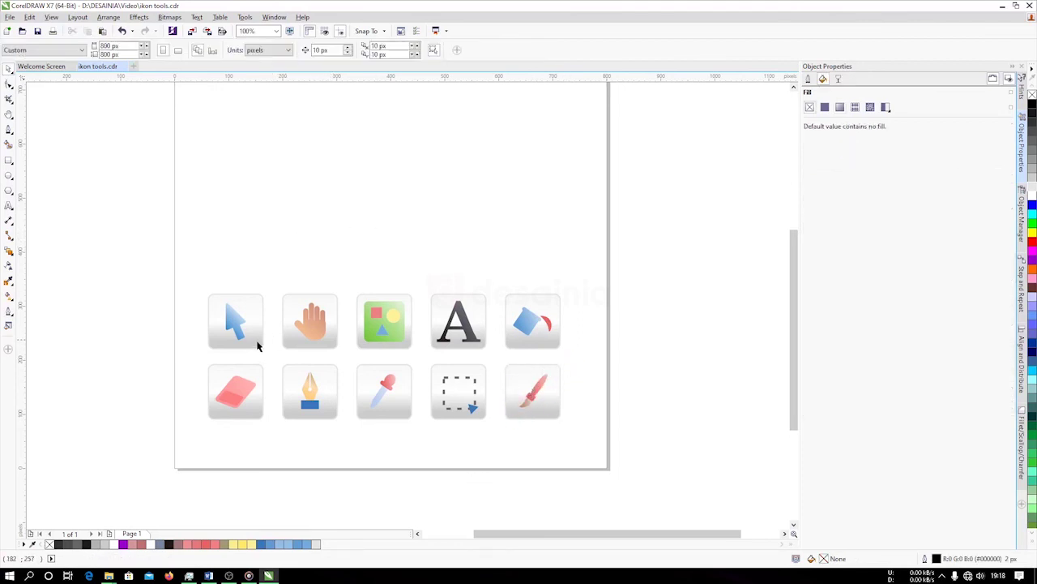
Try a 2 px outline in 60% Black on the blue arrow icon.
left_click(244, 340)
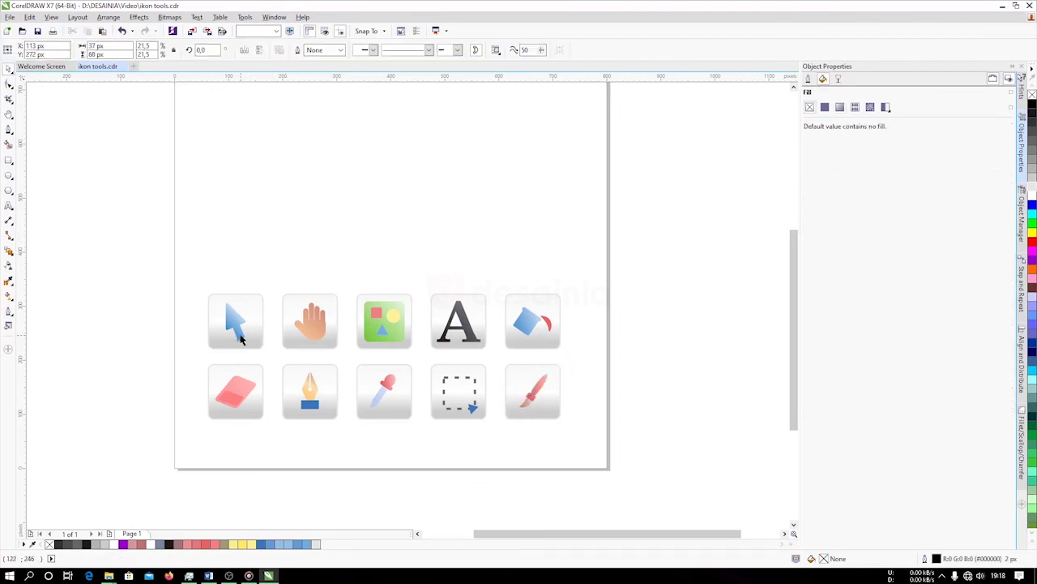
right_click(89, 544)
right_click(78, 545)
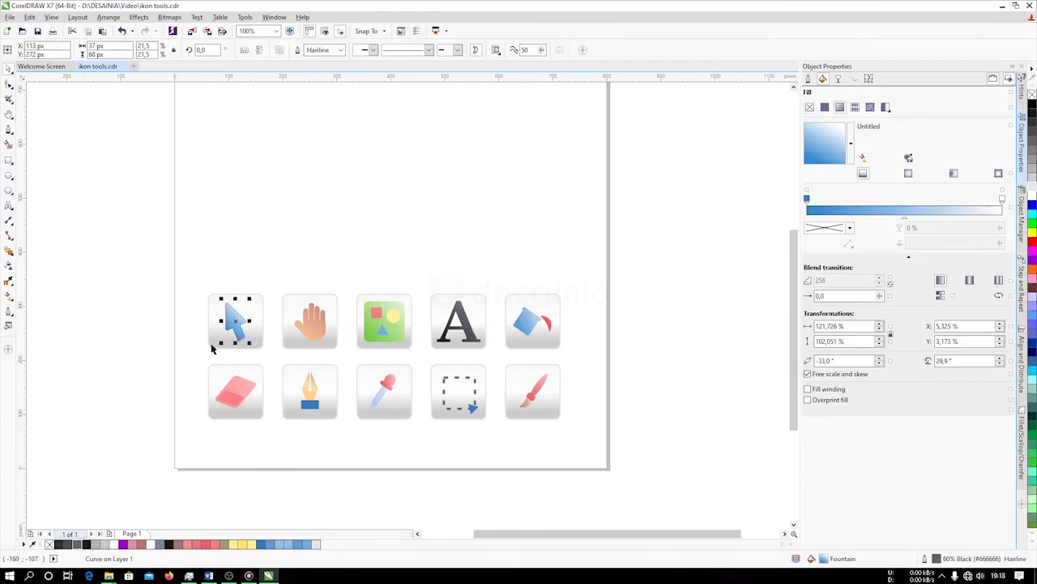
left_click(258, 291)
left_click(241, 316)
left_click(341, 50)
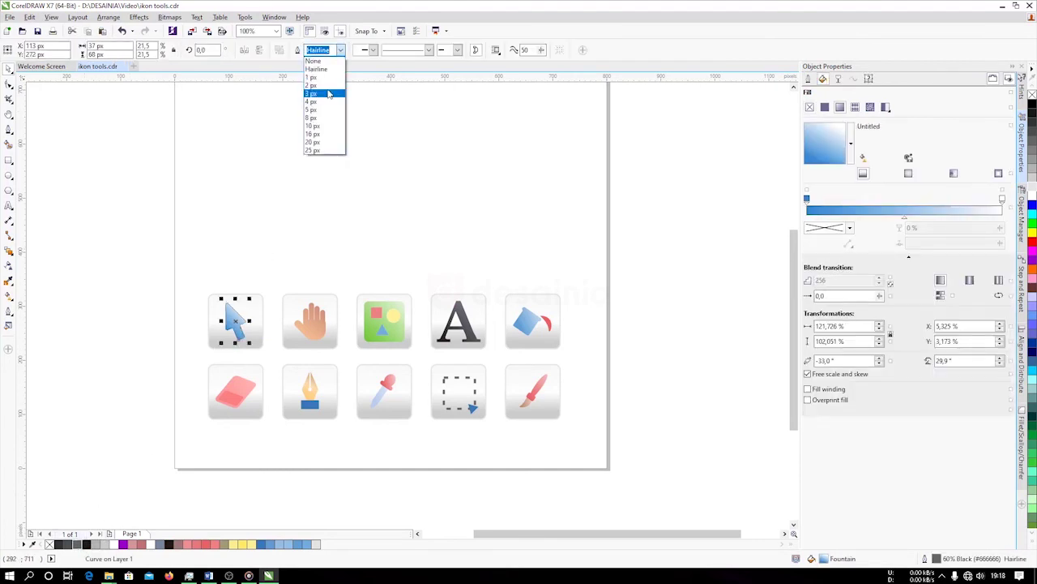
left_click(324, 94)
left_click(245, 289)
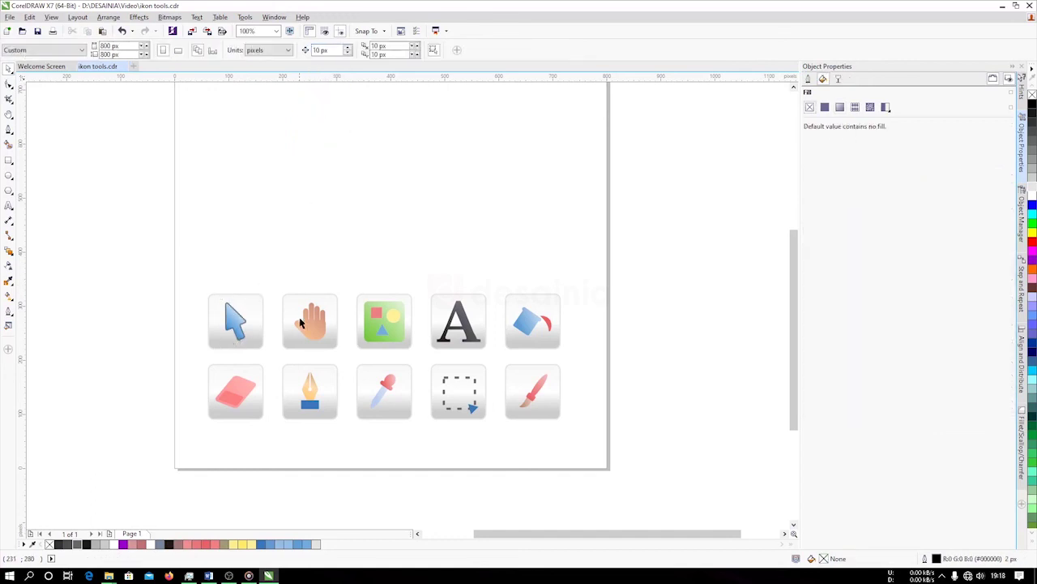
scroll(310, 341, "down", 2)
scroll(310, 341, "up", 2)
left_click(255, 306)
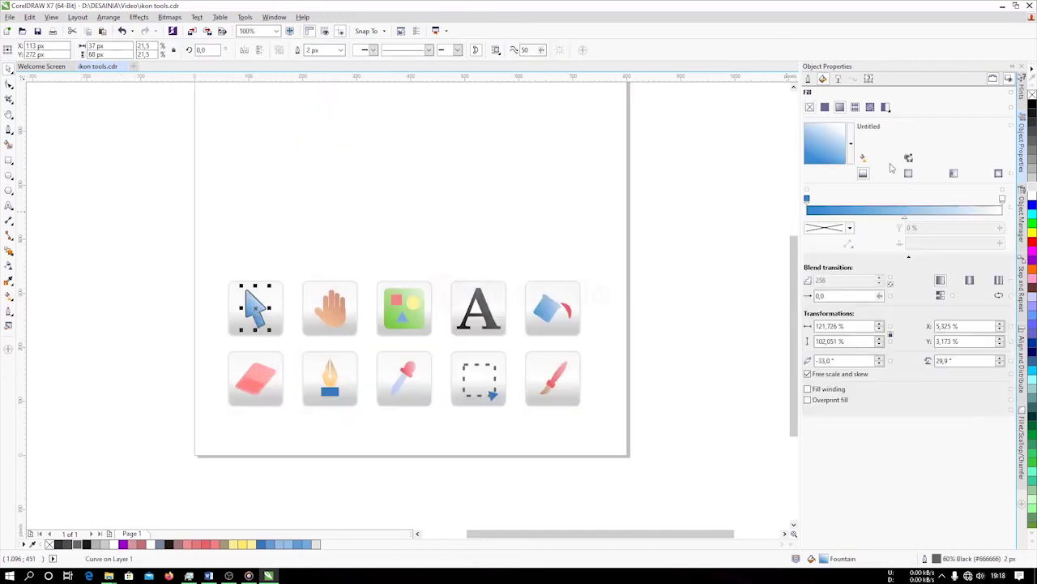
left_click(613, 180)
Select all ten buttons with their icons and move them up to the centre of the page.
scroll(396, 222, "down", 1)
left_click_drag(394, 222, 397, 252)
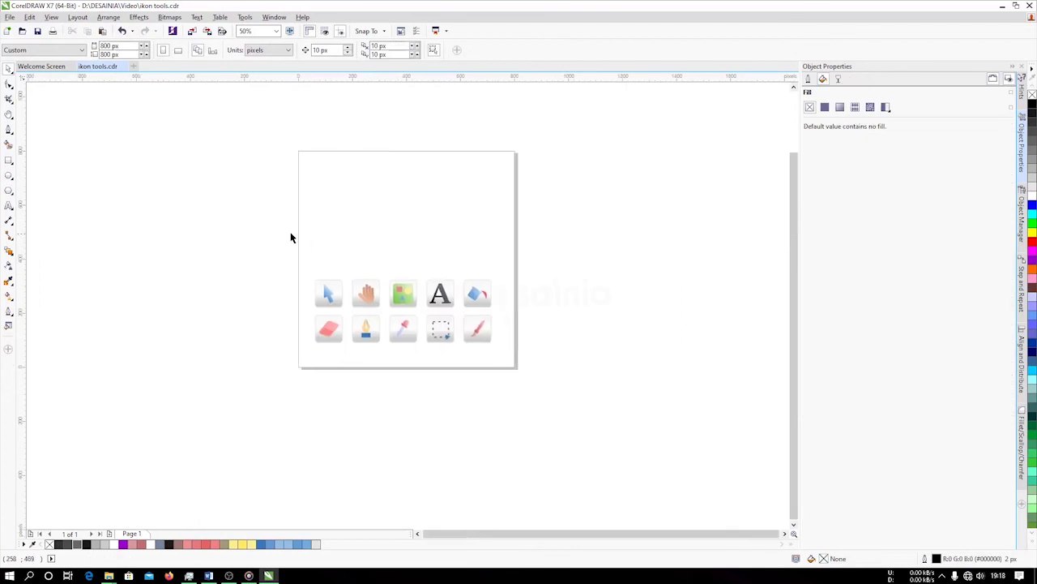
left_click_drag(289, 234, 599, 396)
left_click_drag(427, 314, 442, 288)
key("Escape")
scroll(379, 282, "up", 1)
scroll(354, 321, "down", 1)
scroll(443, 289, "up", 1)
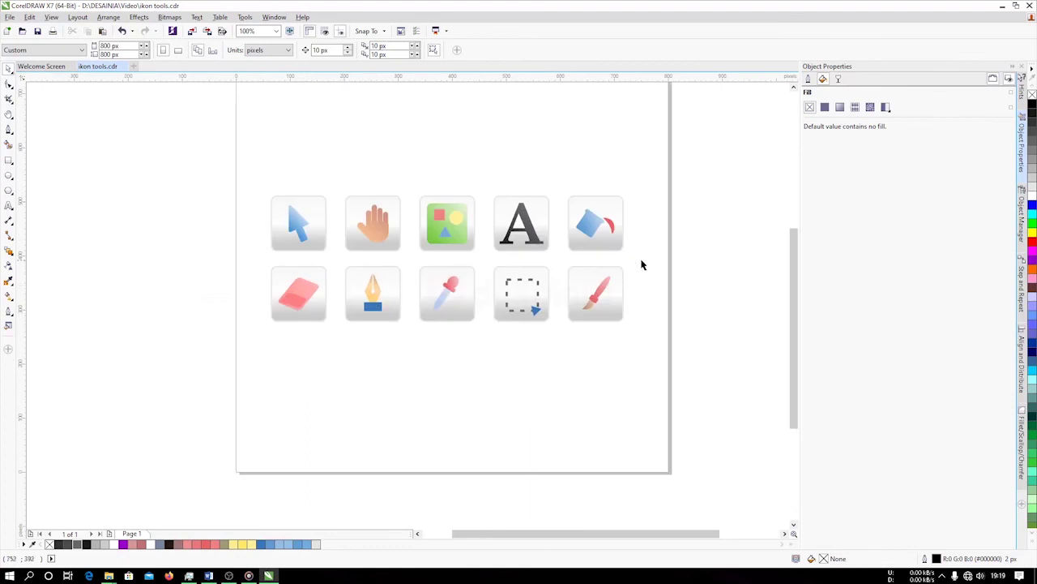
left_click_drag(642, 260, 605, 277)
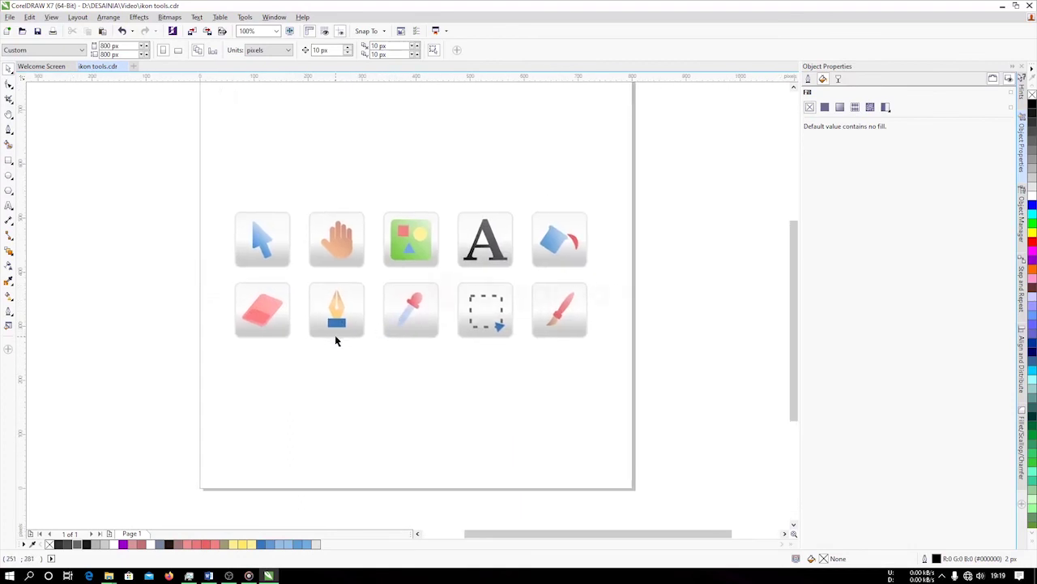